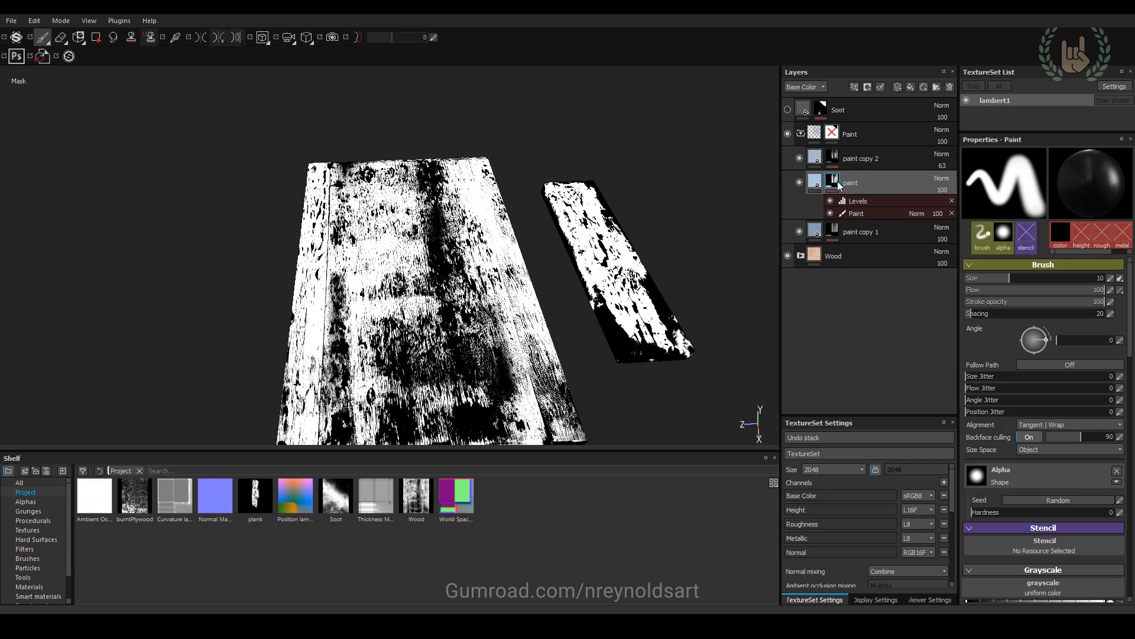
Step: Show the paint layer's material, switch to Photoshop to examine the burnt blue wall reference photo, and close the photo
left_click(815, 182)
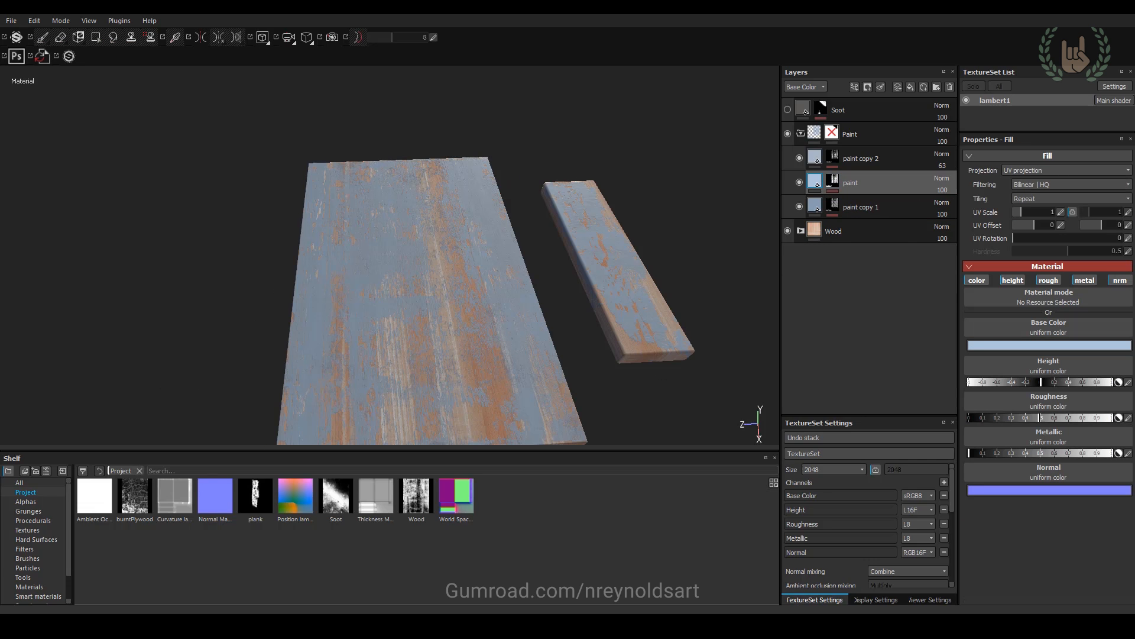
mouse_move(218, 621)
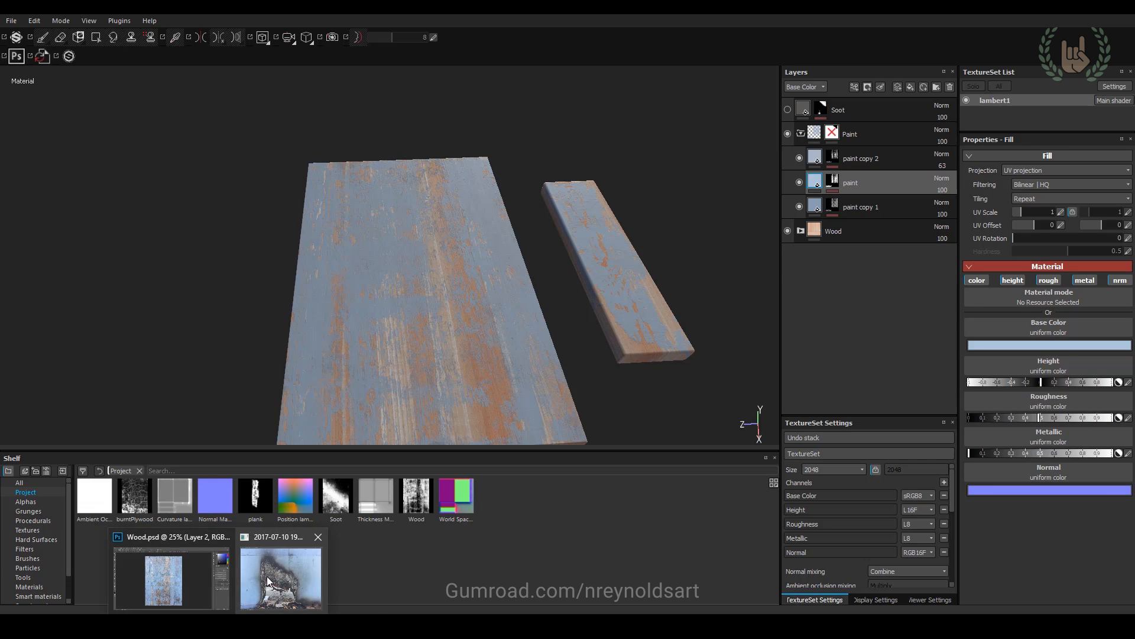
left_click(290, 573)
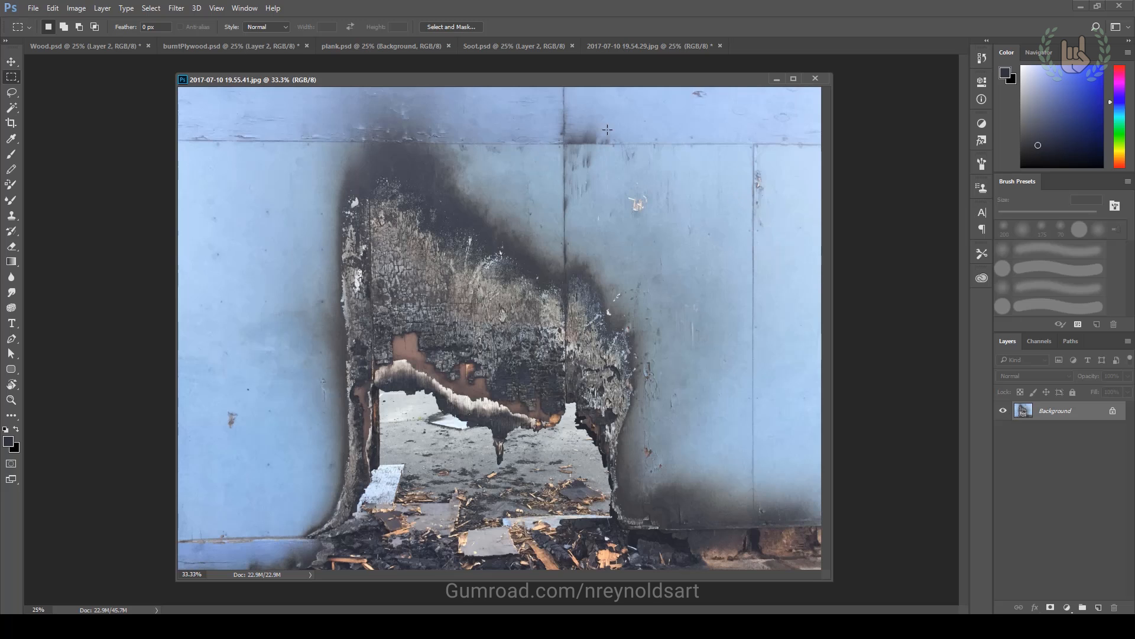
left_click_drag(572, 79, 616, 72)
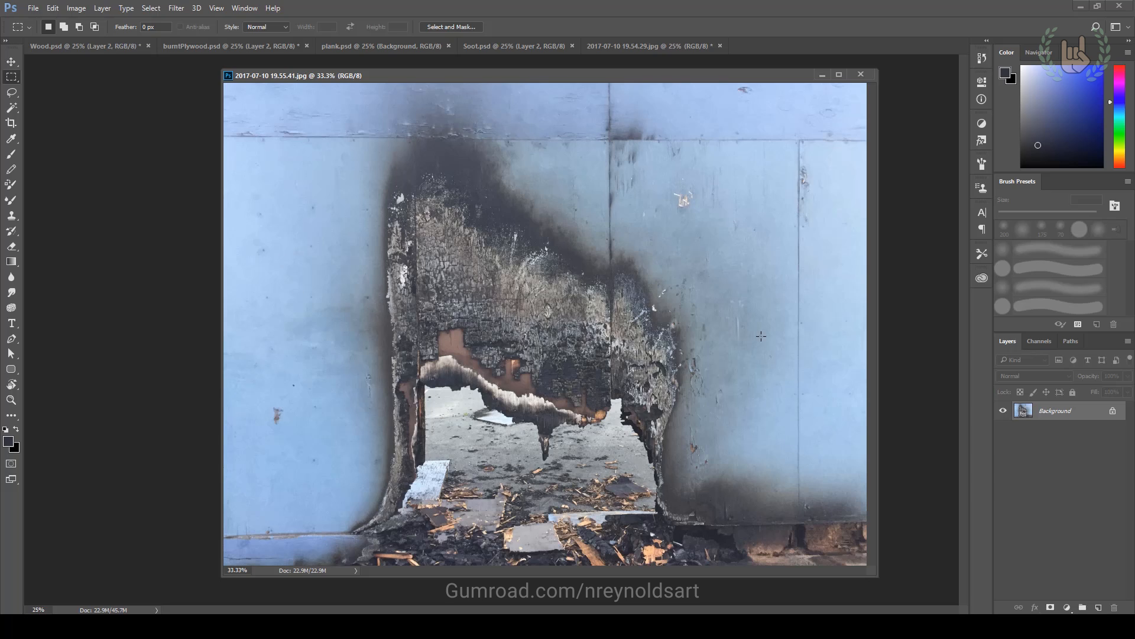
left_click(865, 74)
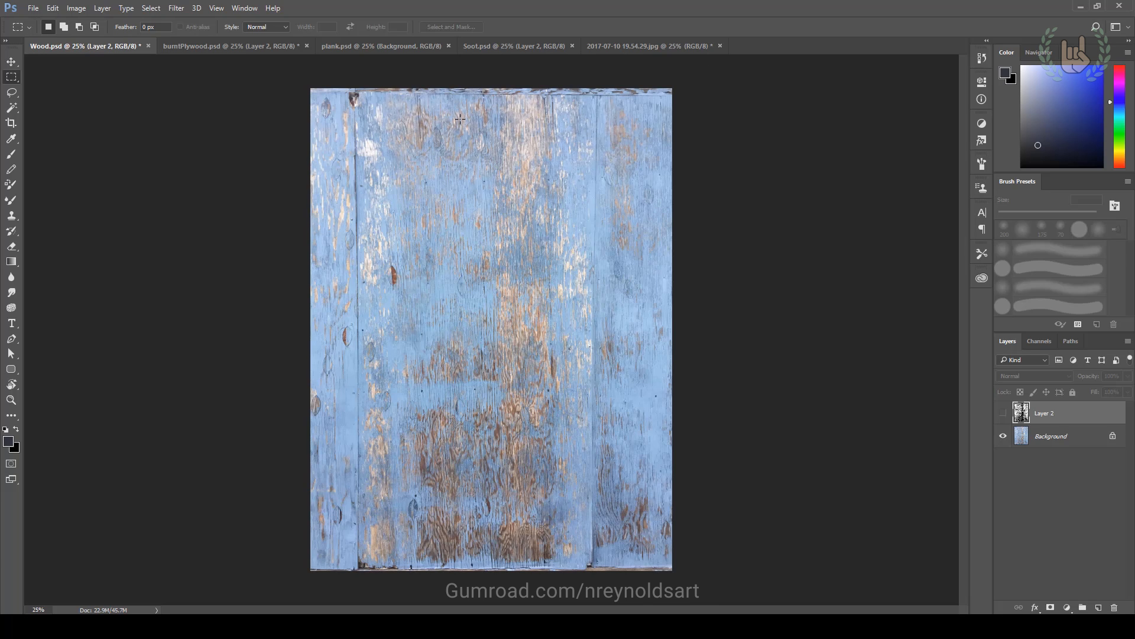
Step: Examine the peeling blue paint, exposed wood and grain in the Wood.psd photo up close
left_click_drag(314, 82, 717, 565)
key("ctrl+d")
scroll(602, 393, "up", 5, "alt")
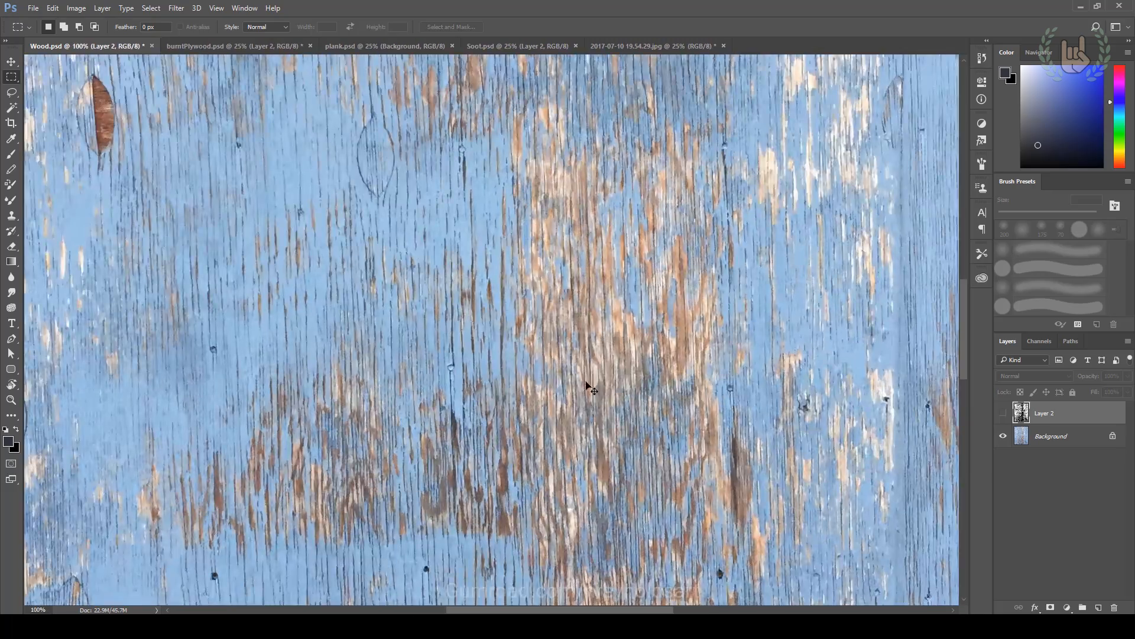
key("ctrl+minus")
scroll(660, 298, "up", 2, "alt")
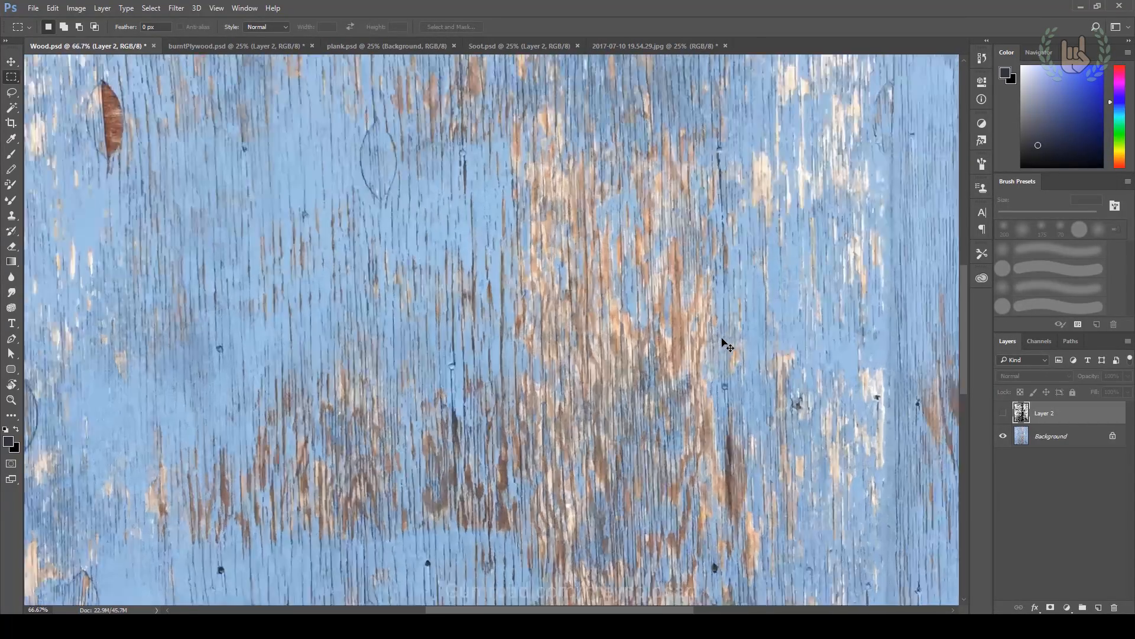
scroll(726, 338, "up", 2, "alt")
key("ctrl+minus")
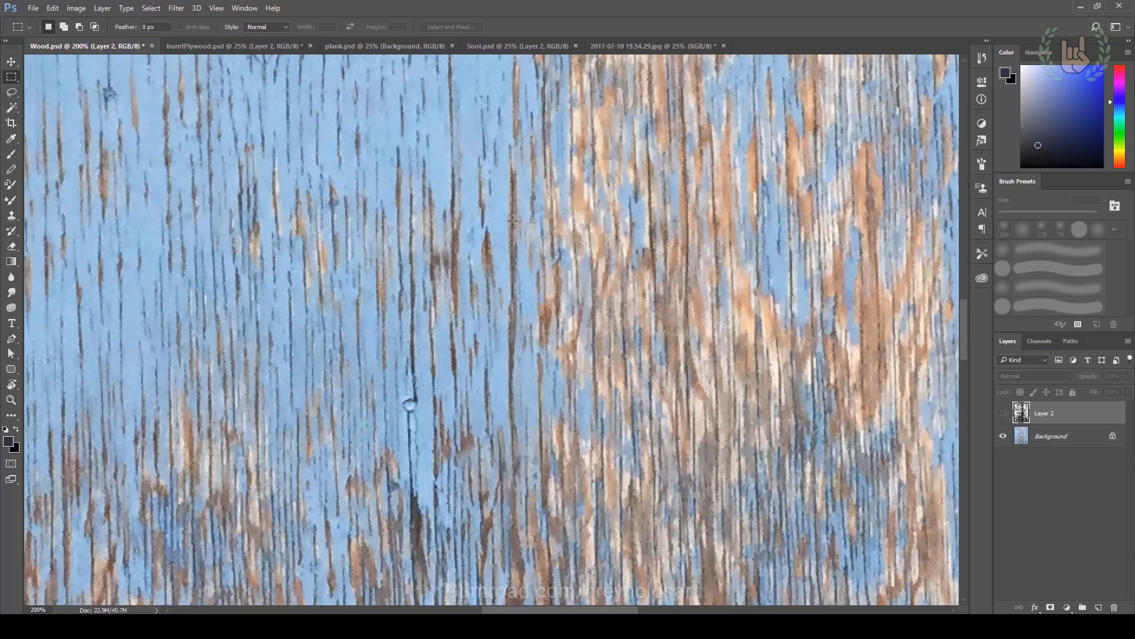
key("ctrl+plus")
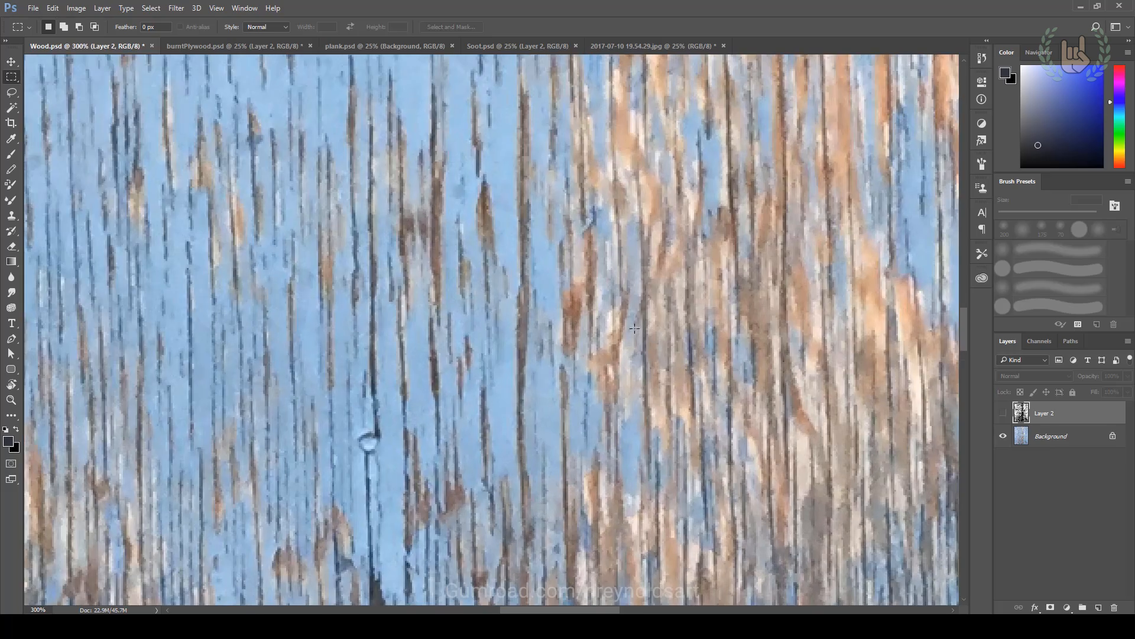
key("ctrl+minus")
key("ctrl+0")
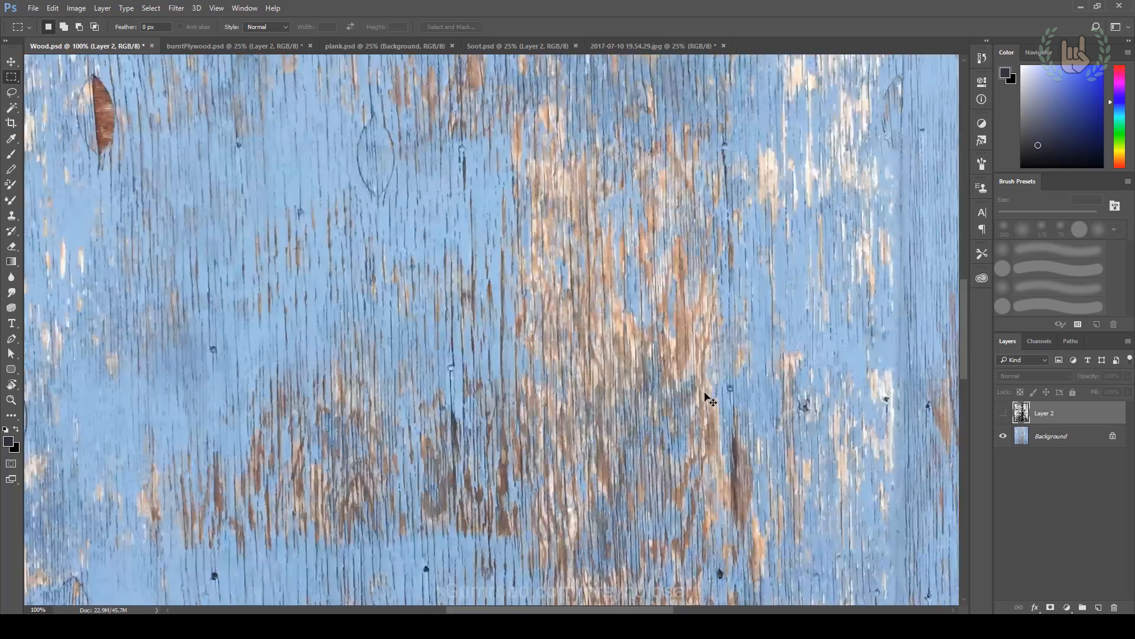
key("ctrl+minus")
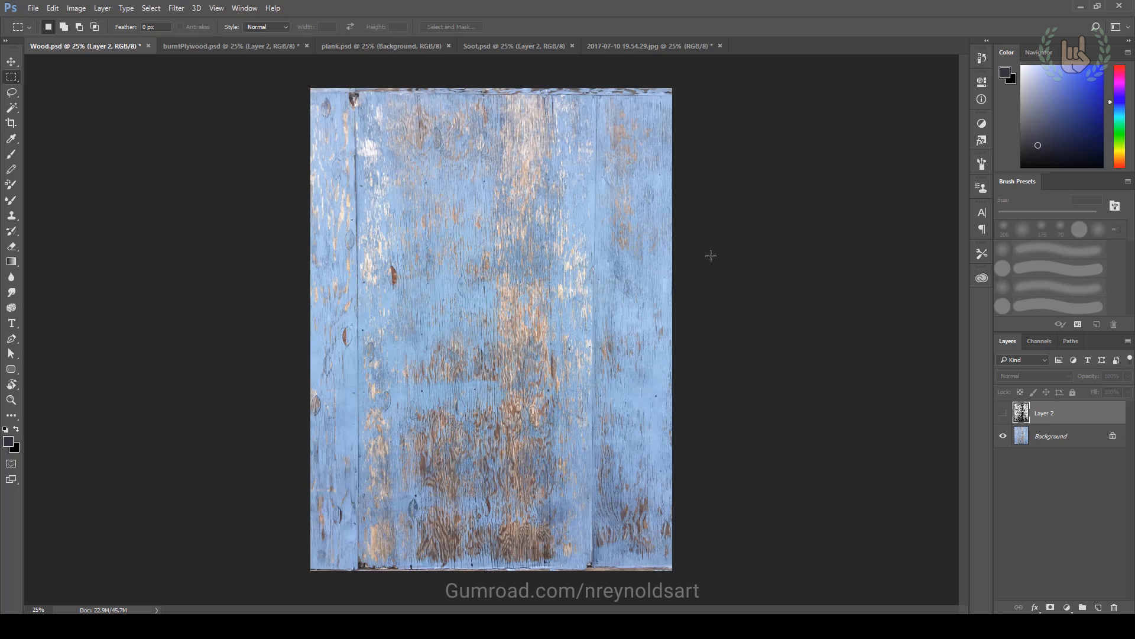
Step: Select the Background layer and briefly show the black-and-white Layer 2 to compare it with the wood photo
key("alt+bracketleft")
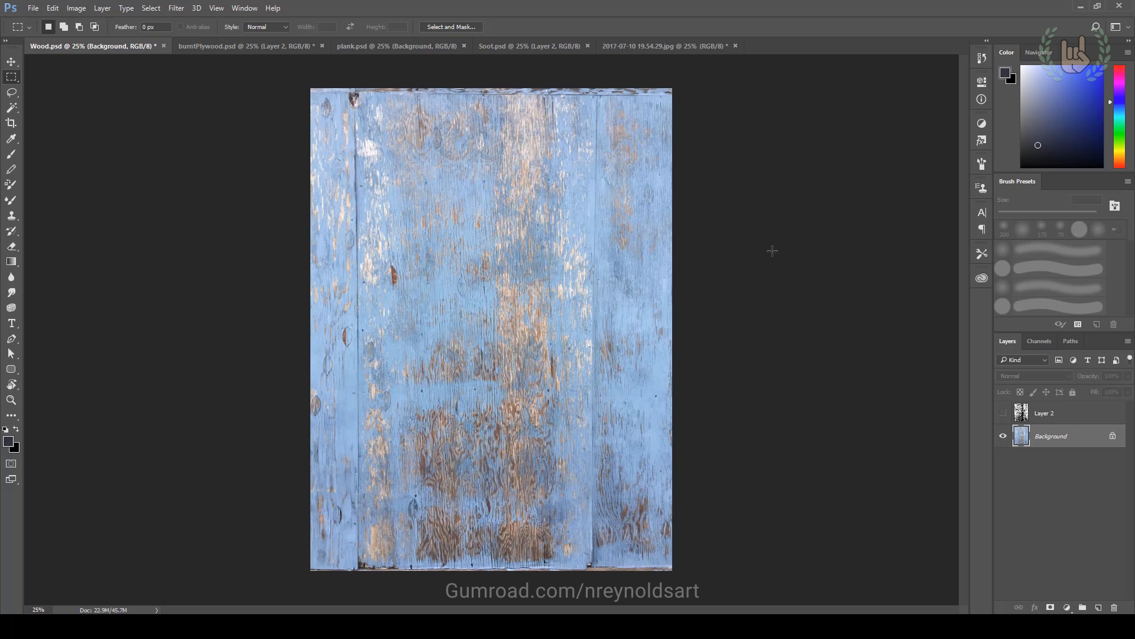
left_click(1004, 413)
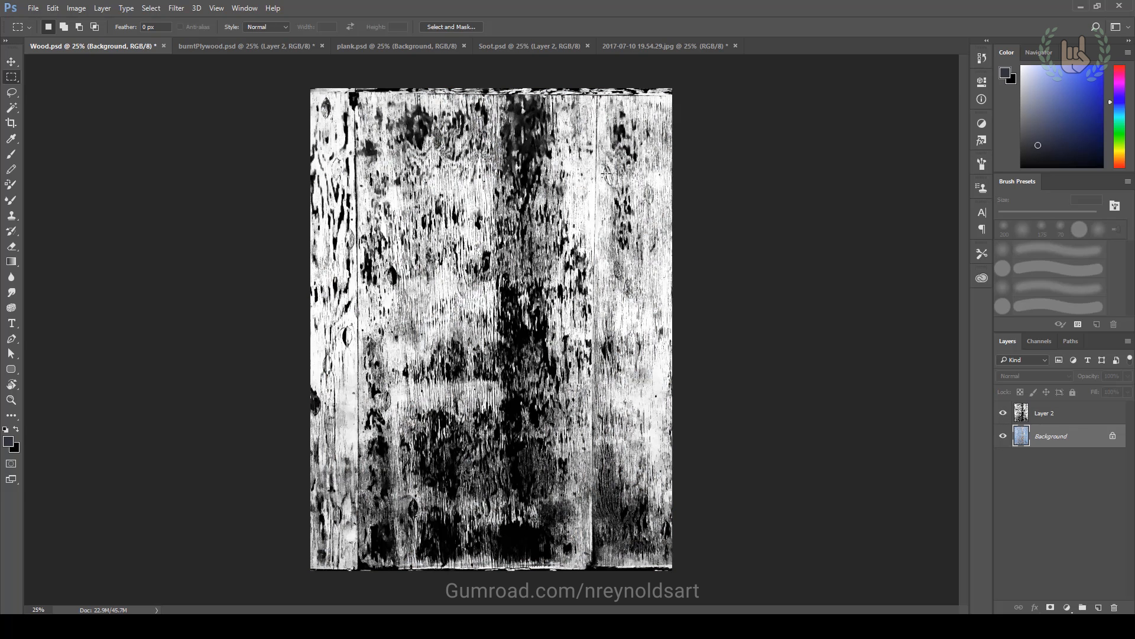
left_click(1003, 413)
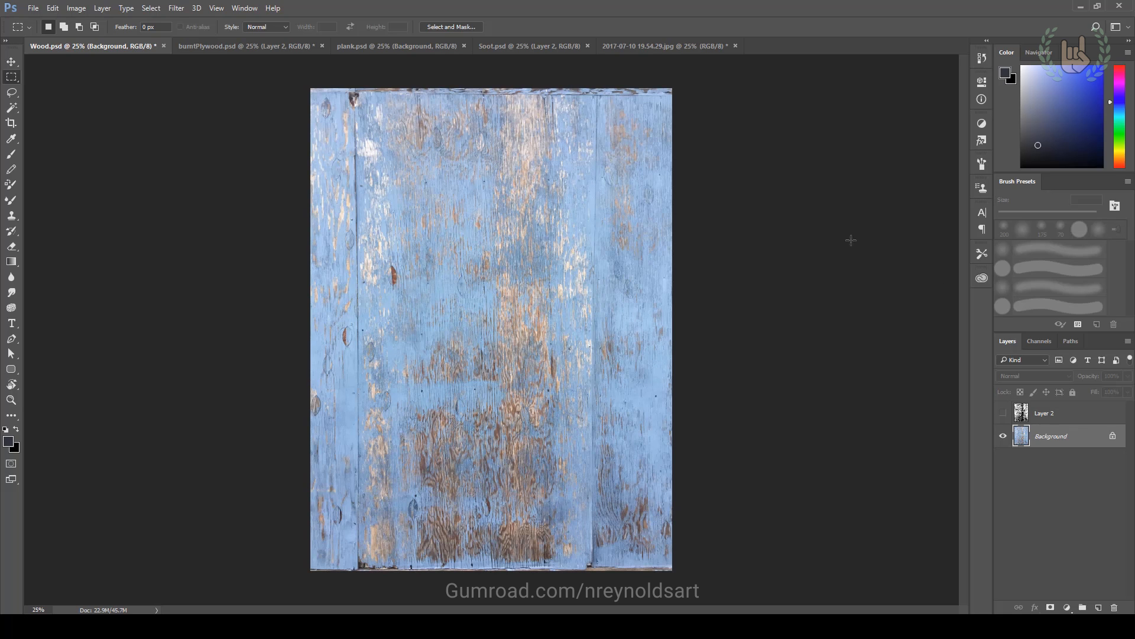
Step: Start a Color Range selection on the Background layer and sample the light blue paint
left_click(162, 6)
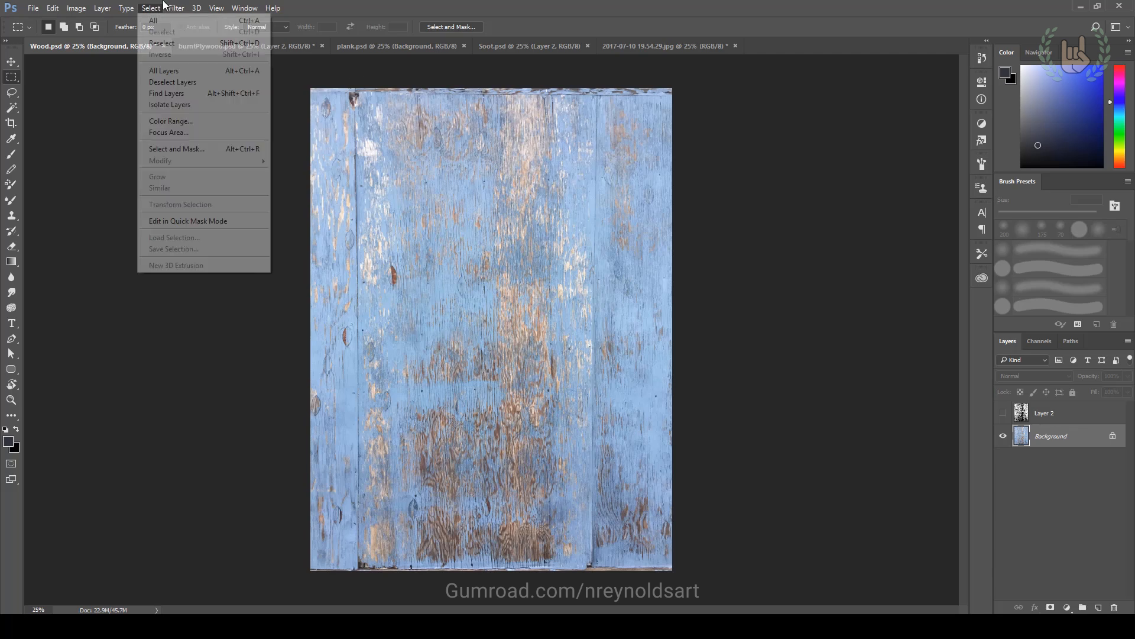
left_click(211, 121)
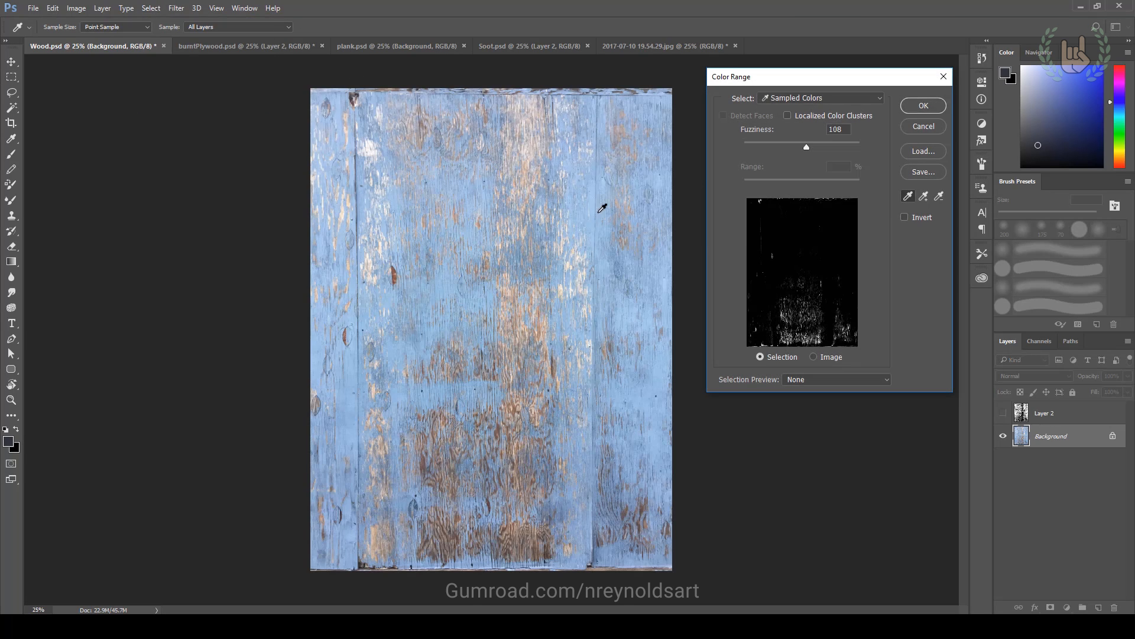
left_click(589, 218)
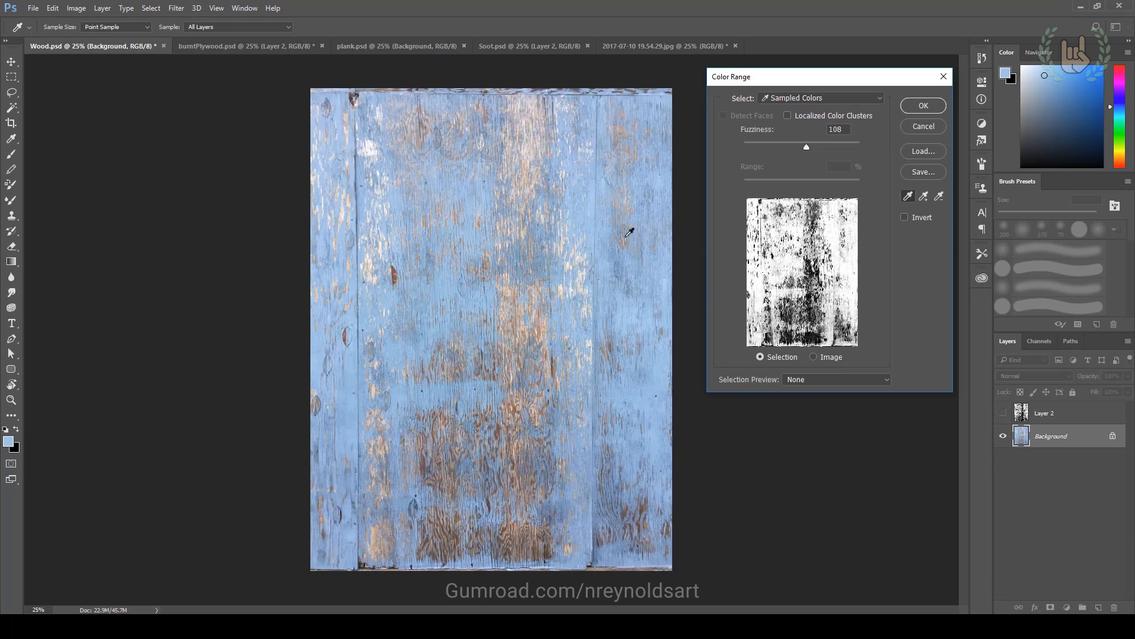
Step: Try sampling the exposed tan wood for the colour range with a Fuzziness of 72
scroll(554, 244, "up", 5, "alt")
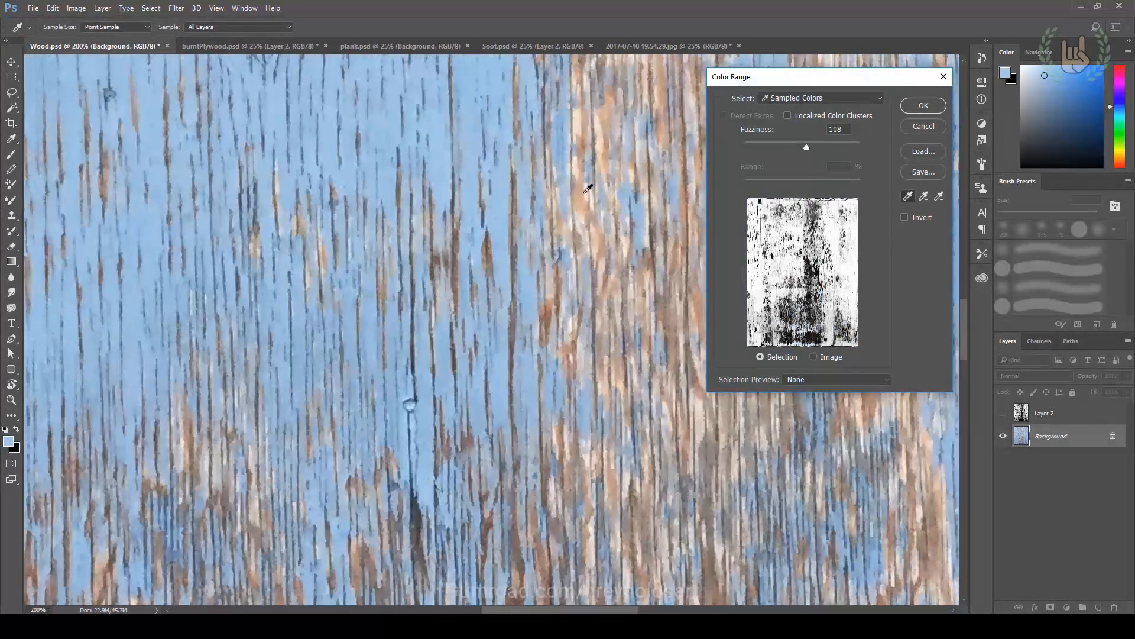
left_click(587, 193)
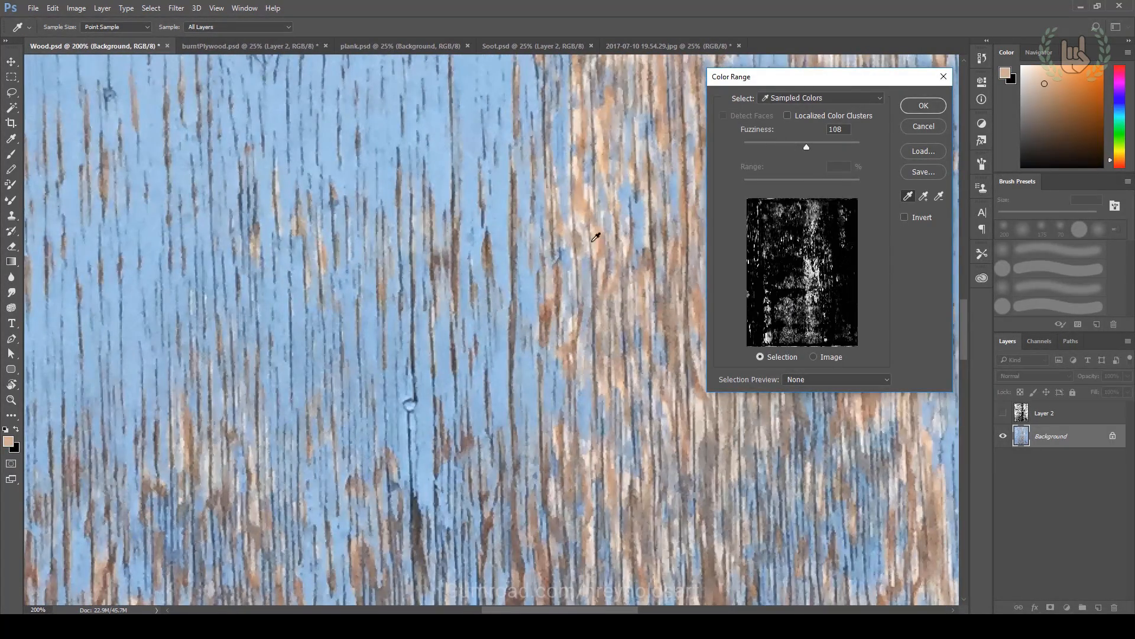
mouse_move(806, 149)
left_mouse_down()
mouse_move(743, 146)
mouse_move(810, 149)
mouse_move(764, 151)
mouse_move(786, 149)
left_mouse_up()
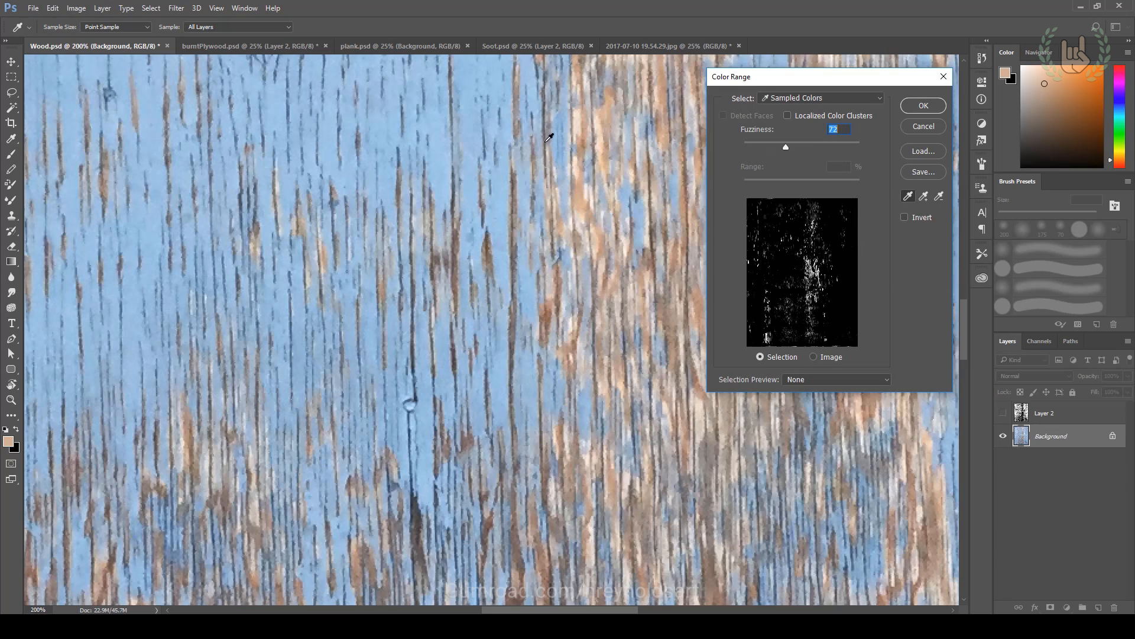
Step: Resample the light blue paint for the colour range and try Fuzziness values of 26 and 122
left_click(507, 118)
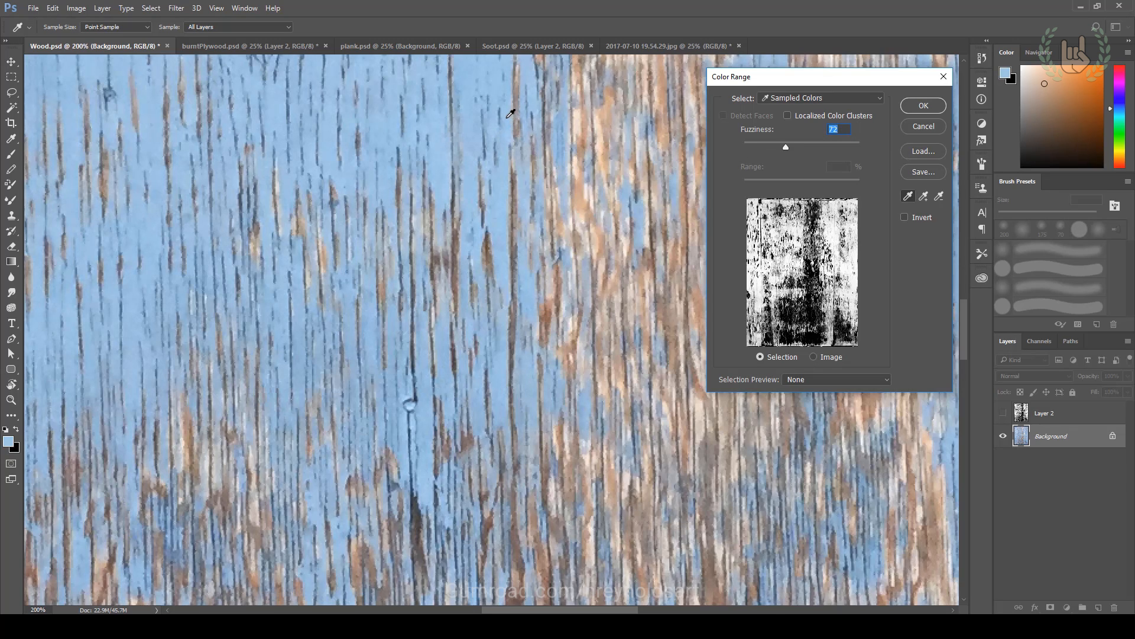
mouse_move(780, 144)
left_mouse_down()
mouse_move(744, 147)
mouse_move(759, 148)
left_mouse_up()
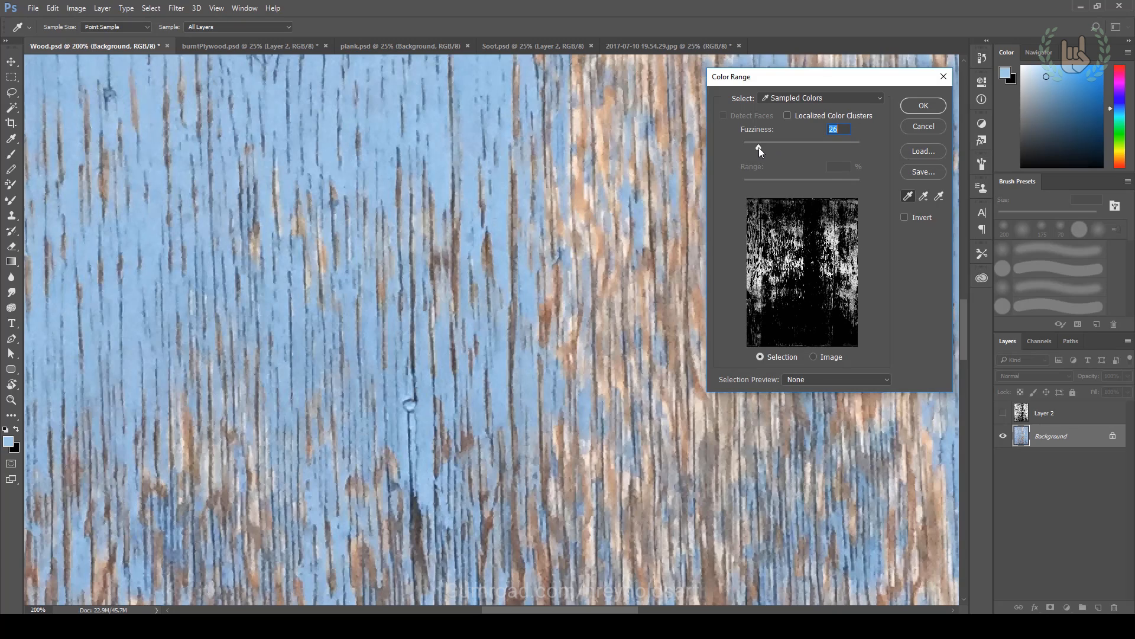
left_click(508, 119)
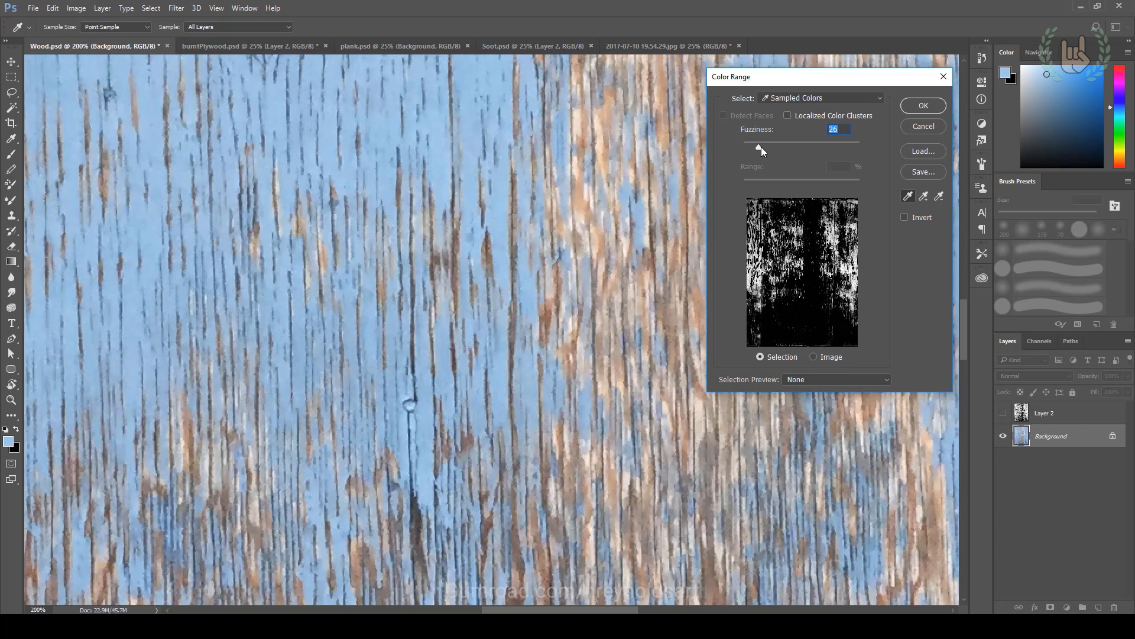
left_click_drag(758, 146, 803, 149)
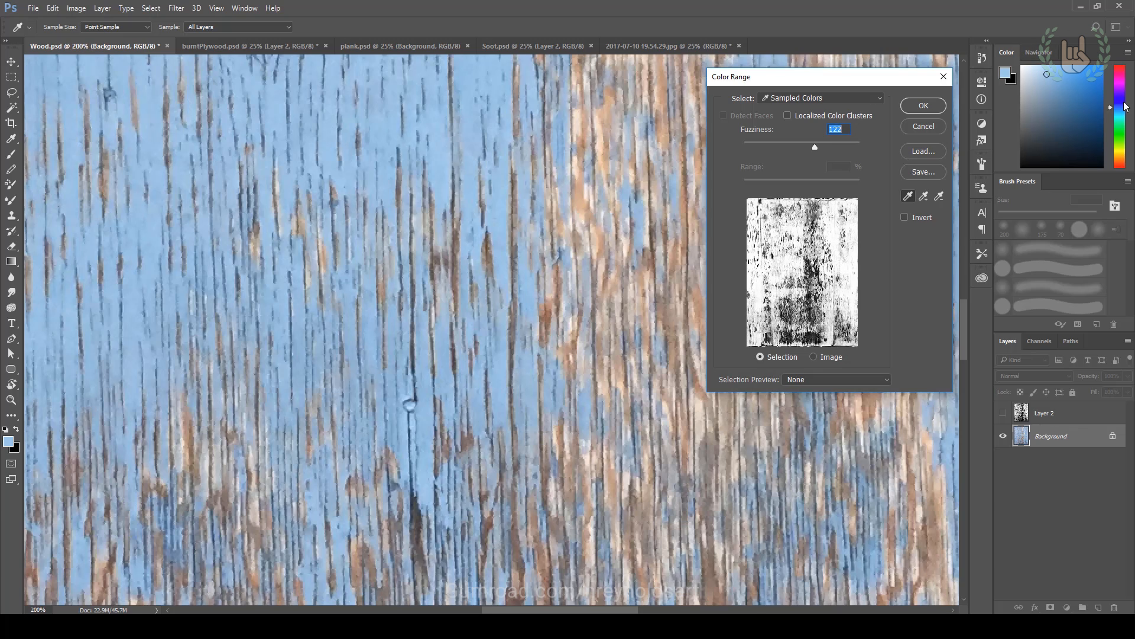
Step: Try Fuzziness values of 78 and 80, settle on 110, and apply the Color Range selection of the blue paint
left_click_drag(811, 143, 788, 147)
key("ctrl+minus")
key("ctrl+minus")
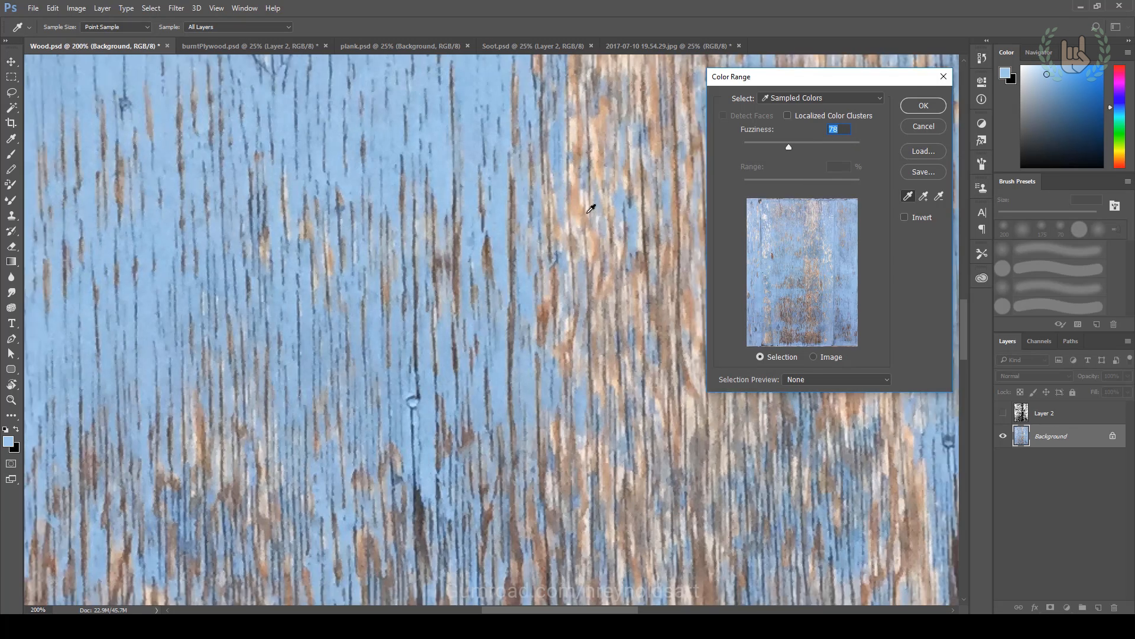
key("ctrl+minus")
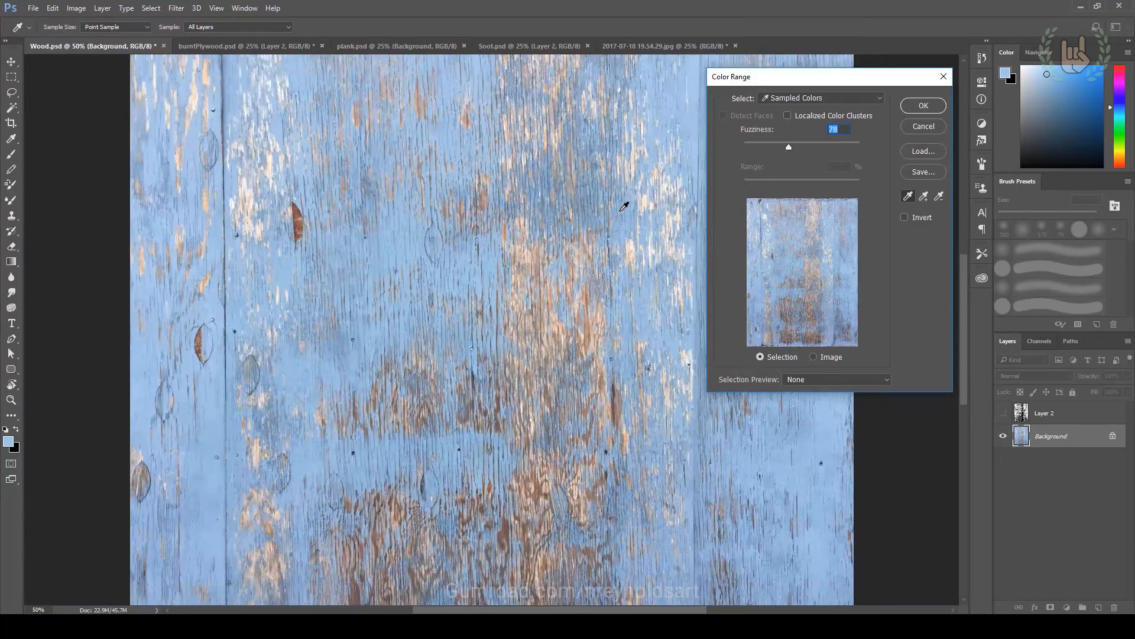
key("ctrl+minus")
key("ctrl+minus")
mouse_move(789, 146)
left_mouse_down()
mouse_move(764, 140)
mouse_move(789, 141)
left_mouse_up()
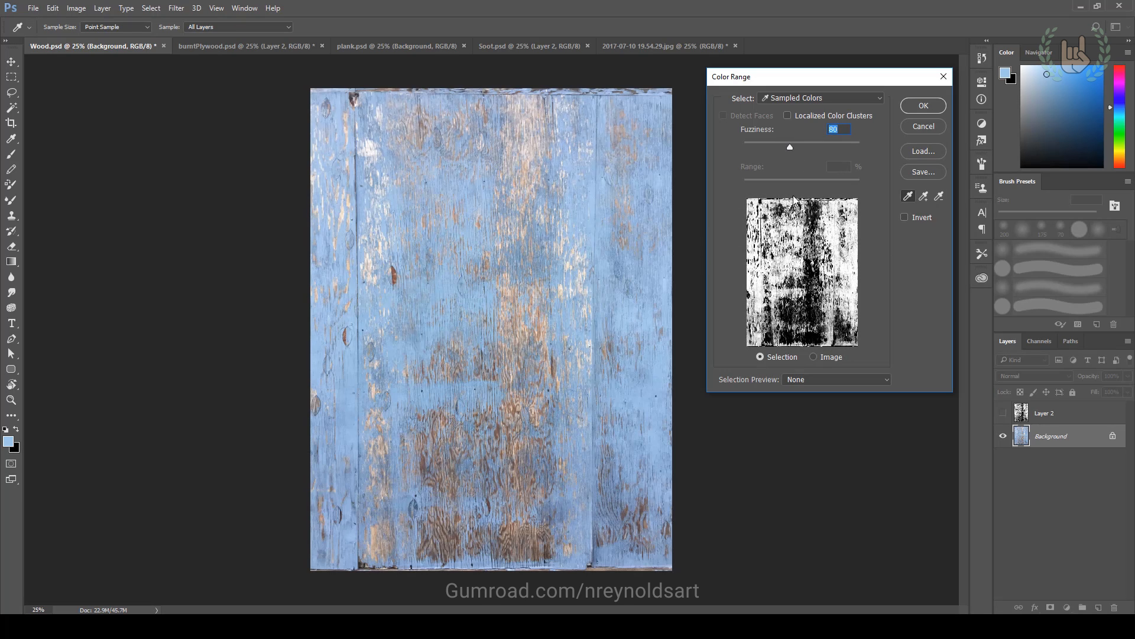
mouse_move(792, 147)
left_mouse_down()
mouse_move(817, 144)
mouse_move(808, 145)
left_mouse_up()
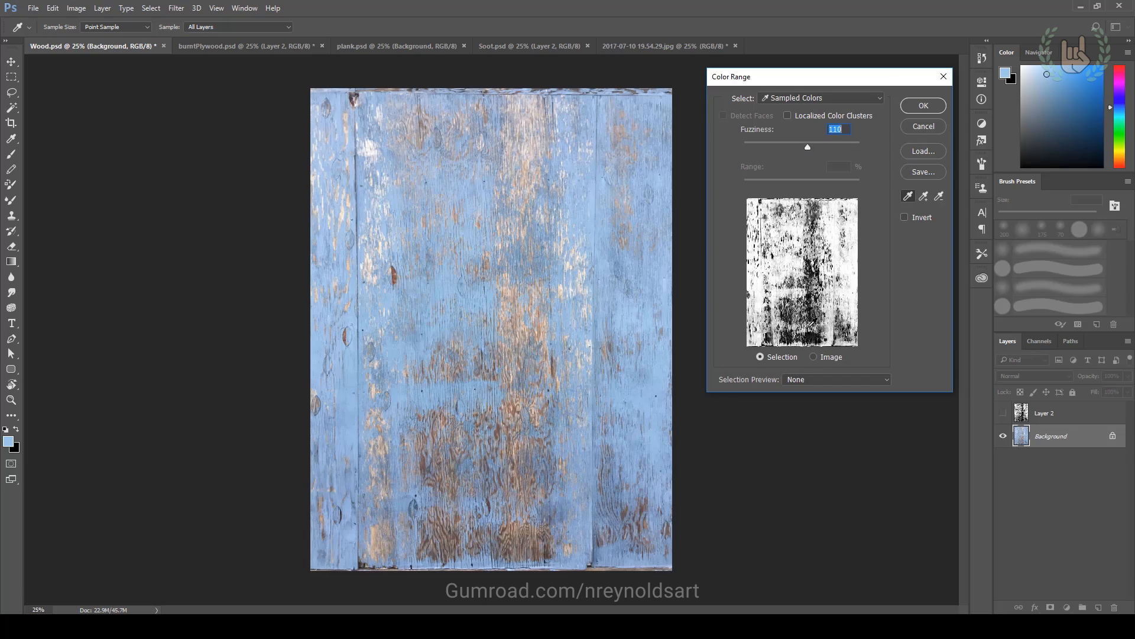
left_click(924, 107)
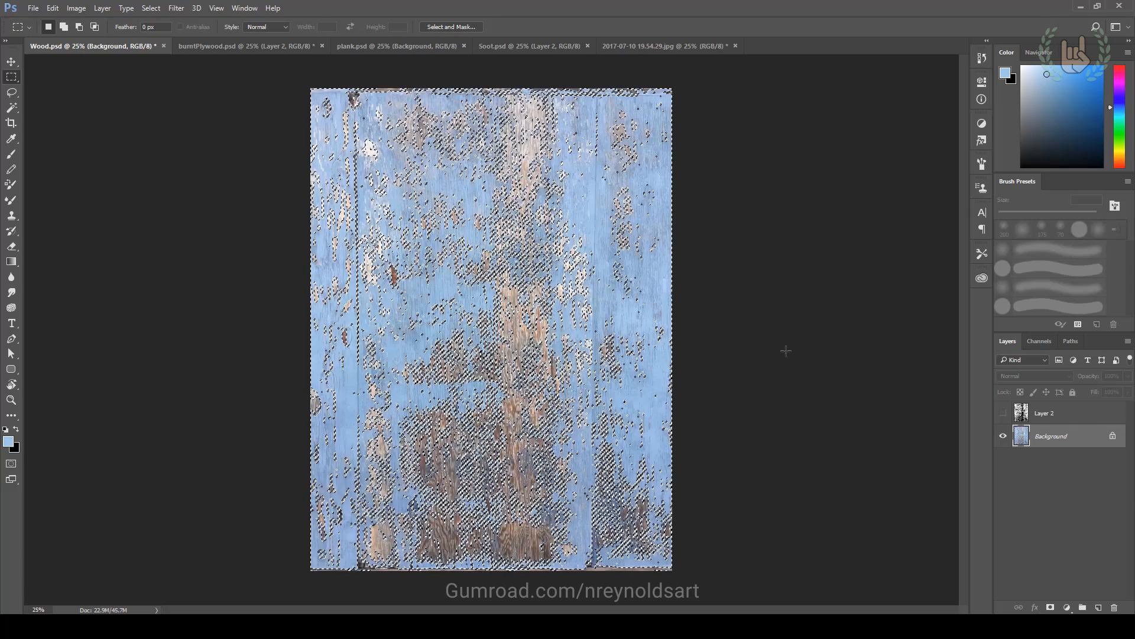
Step: Reset the colours to black and white, fill the paint selection with white on a new layer, and deselect
left_click(6, 430)
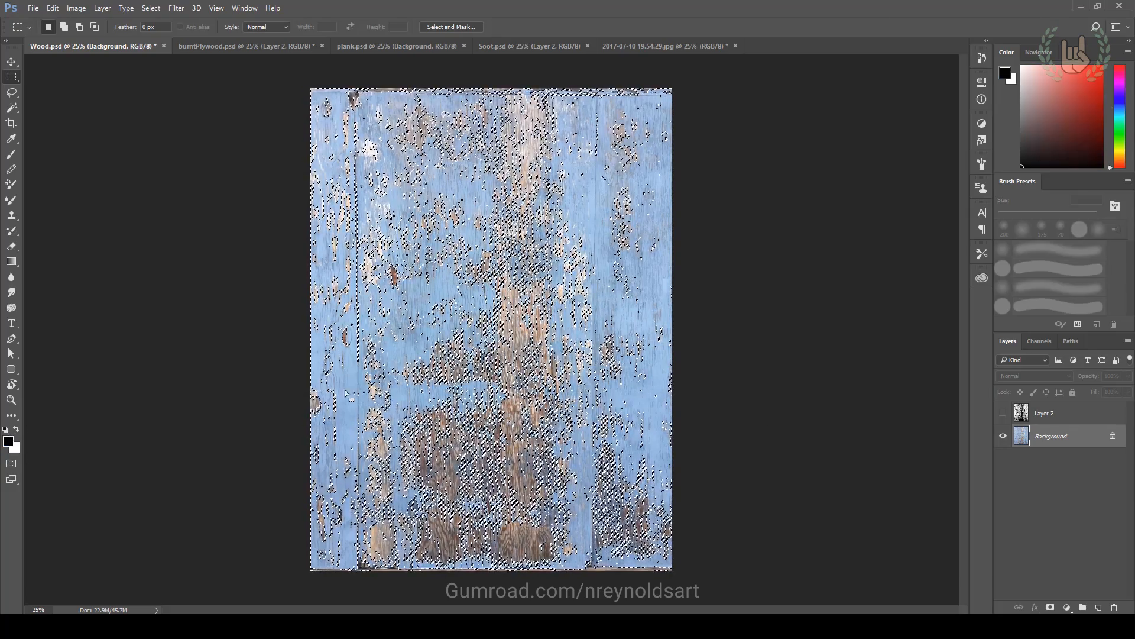
key("ctrl+shift+n")
key("Return")
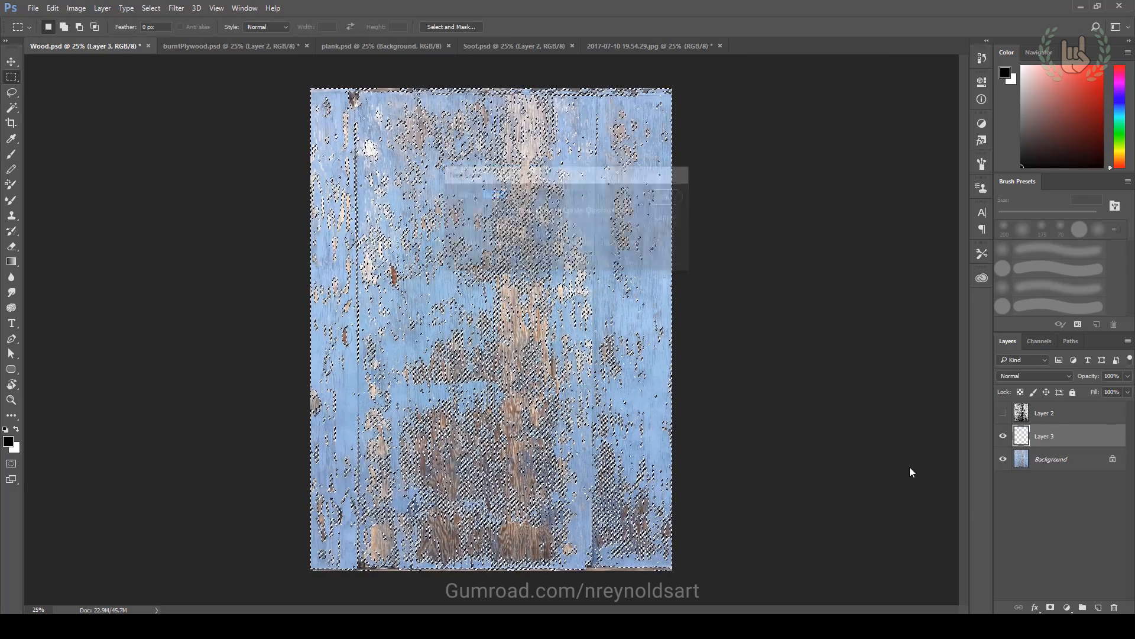
key("ctrl+BackSpace")
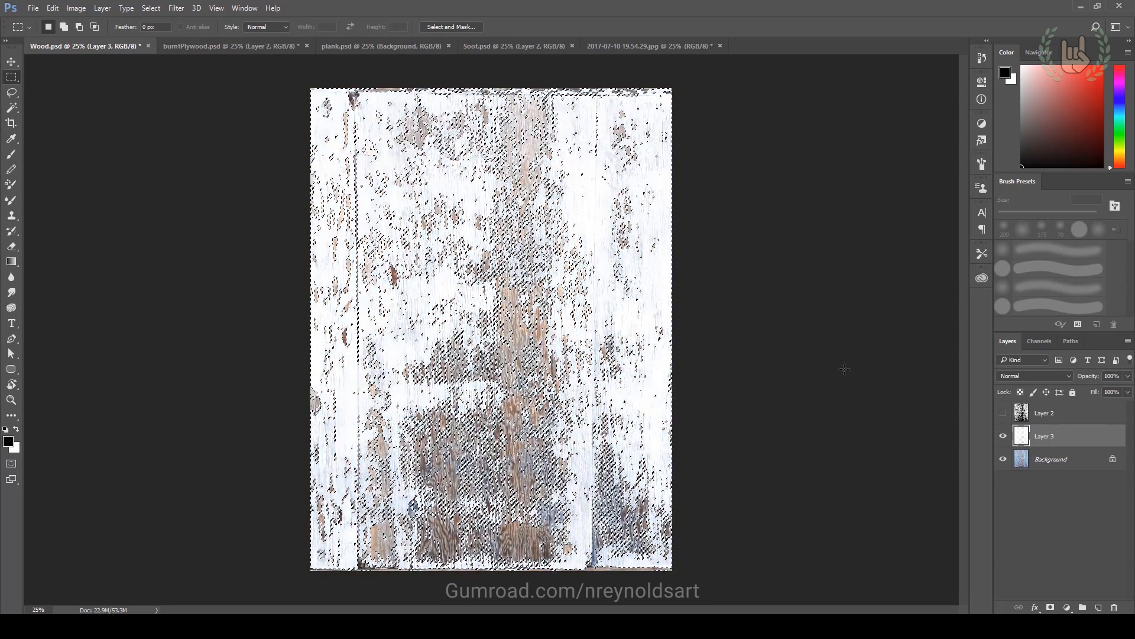
key("ctrl+d")
Step: Add a new layer directly above the Background and fill it with black
left_click(1059, 464)
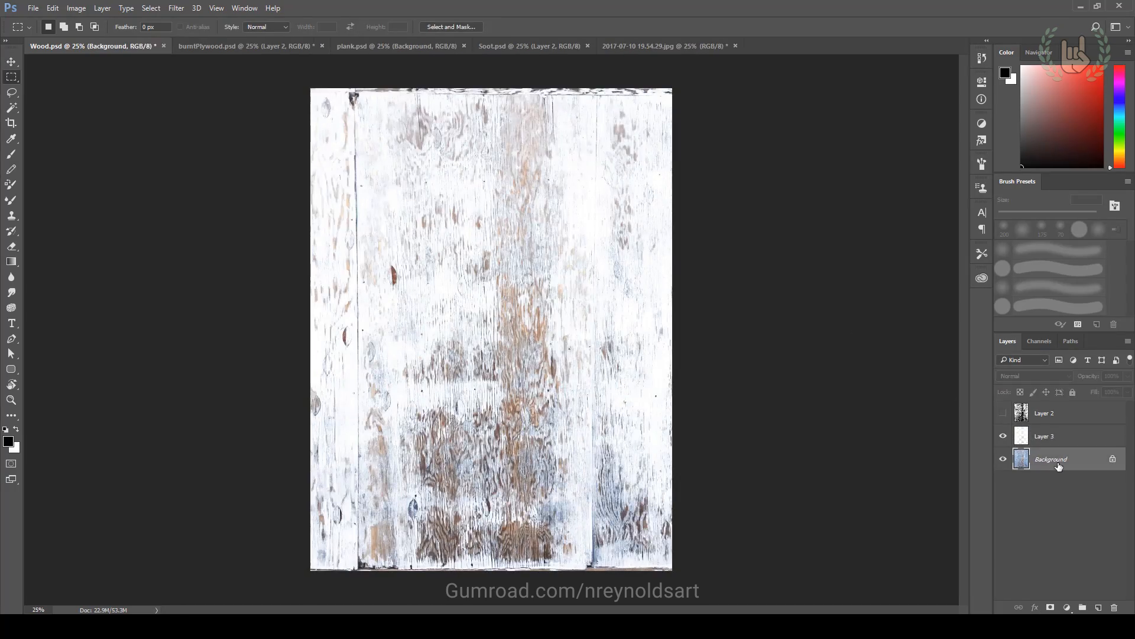
key("ctrl+shift+n")
key("Return")
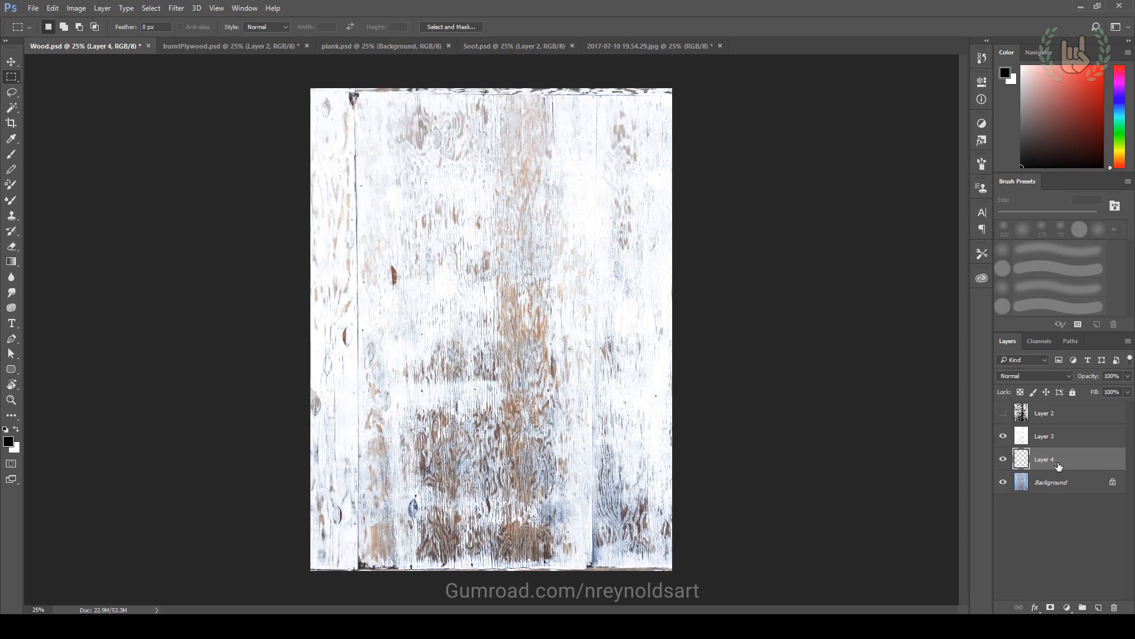
key("alt+BackSpace")
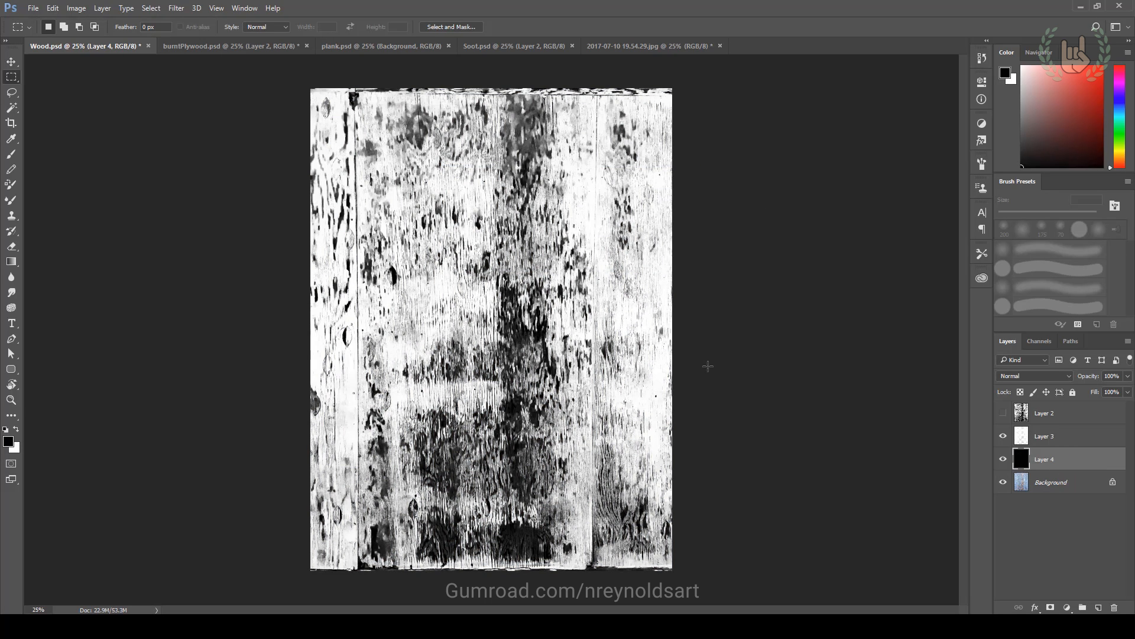
Step: Merge the white paint layer, Layer 3, down into the black Layer 4
left_click(1054, 439)
key("ctrl+e")
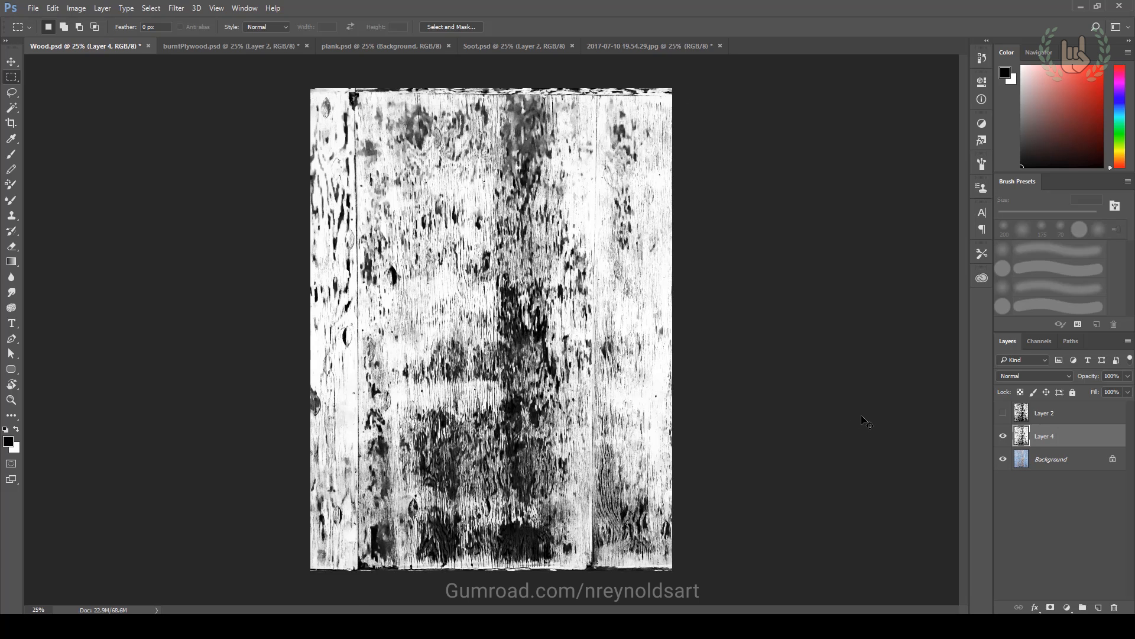
Step: Examine the grain and edge detail of the merged mask up close, then return to the whole image
key("ctrl+minus")
key("ctrl+plus")
key("ctrl+plus")
key("ctrl+plus")
key("ctrl+plus")
key("ctrl+plus")
key("ctrl+plus")
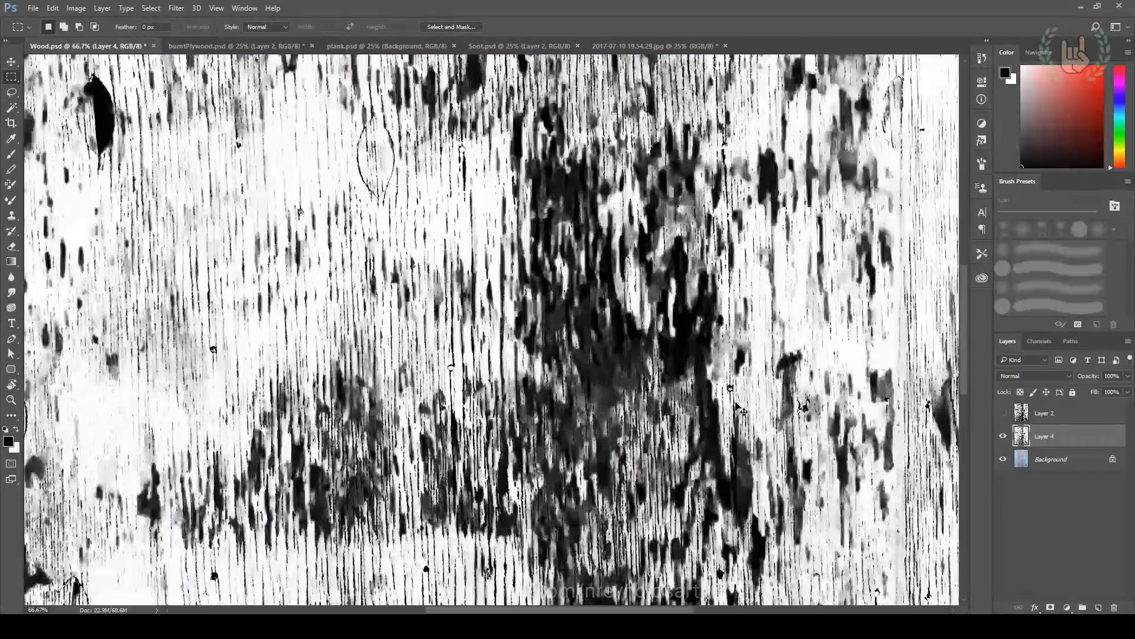
key("ctrl+minus")
key("ctrl+minus")
key("ctrl+minus")
key("ctrl+minus")
key("ctrl+minus")
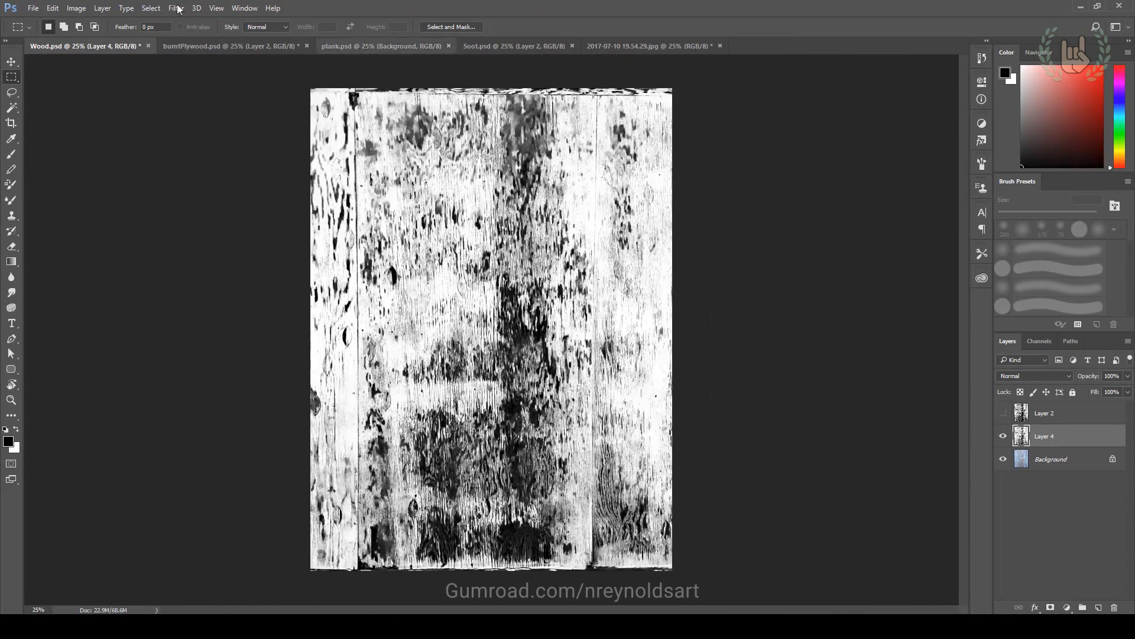
Step: Sharpen the merged mask layer with Unsharp Mask at a radius of 1.0 pixels and a threshold of 0 levels
left_click(180, 7)
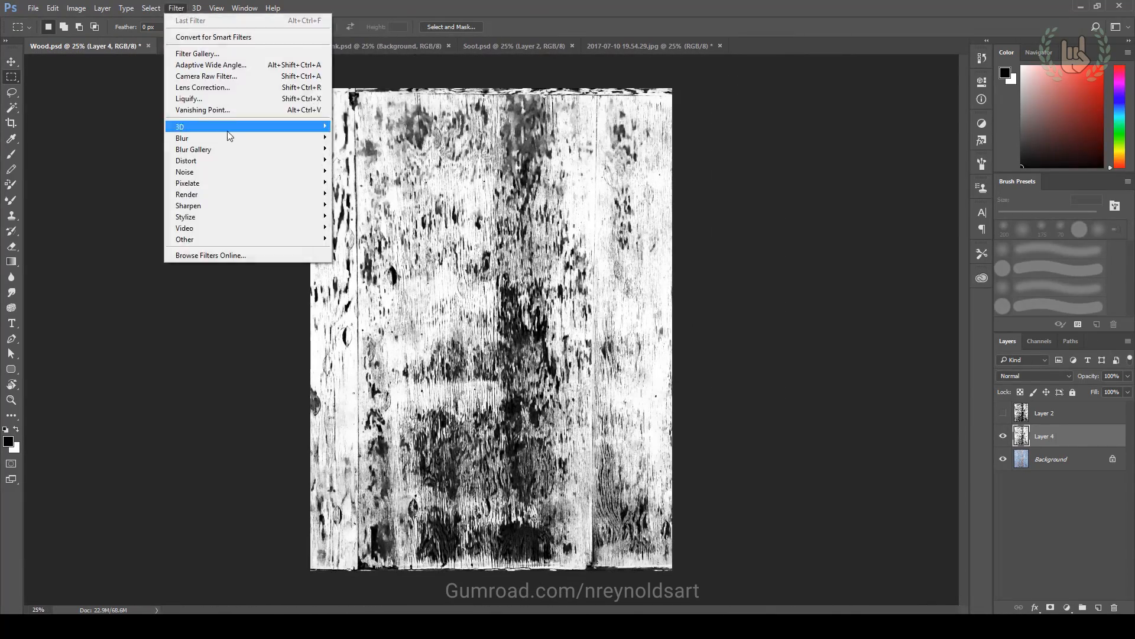
mouse_move(230, 137)
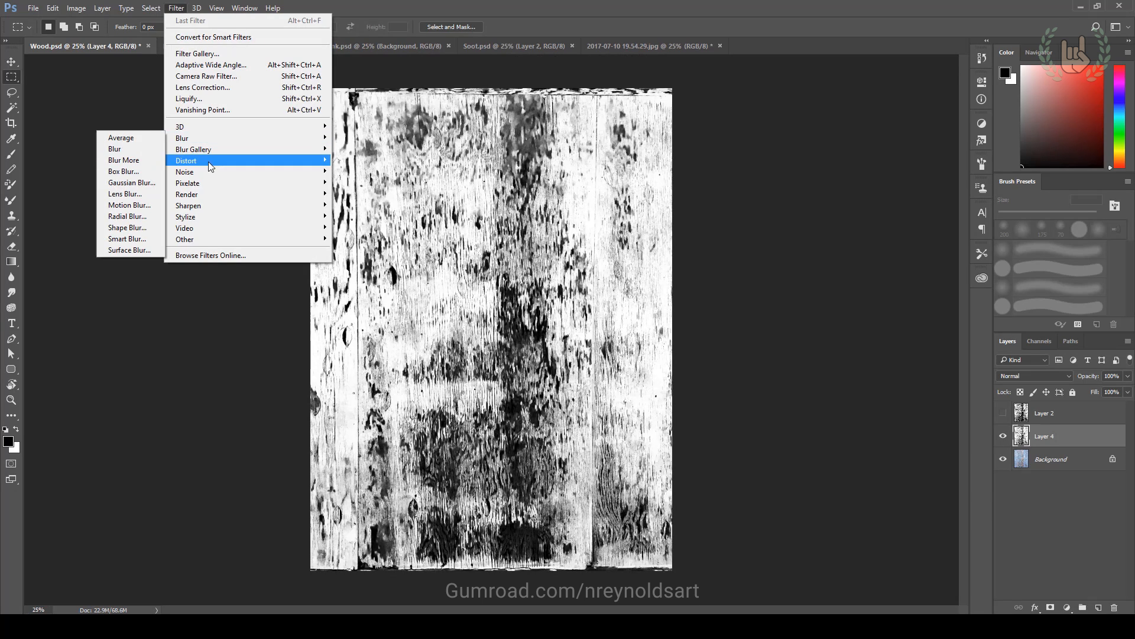
mouse_move(212, 206)
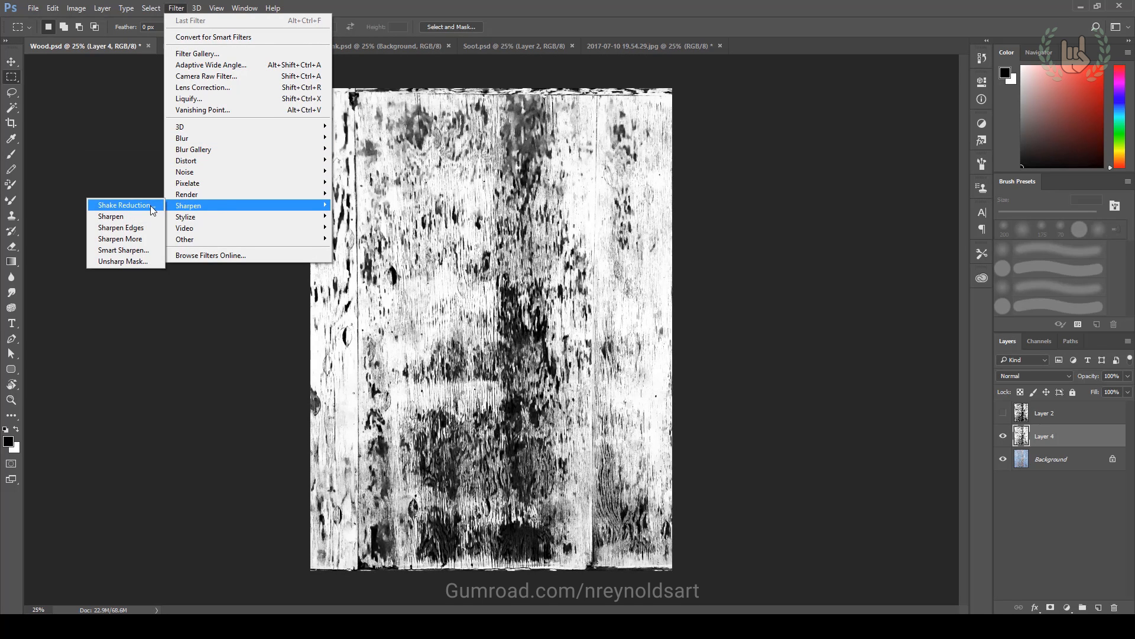
left_click(155, 262)
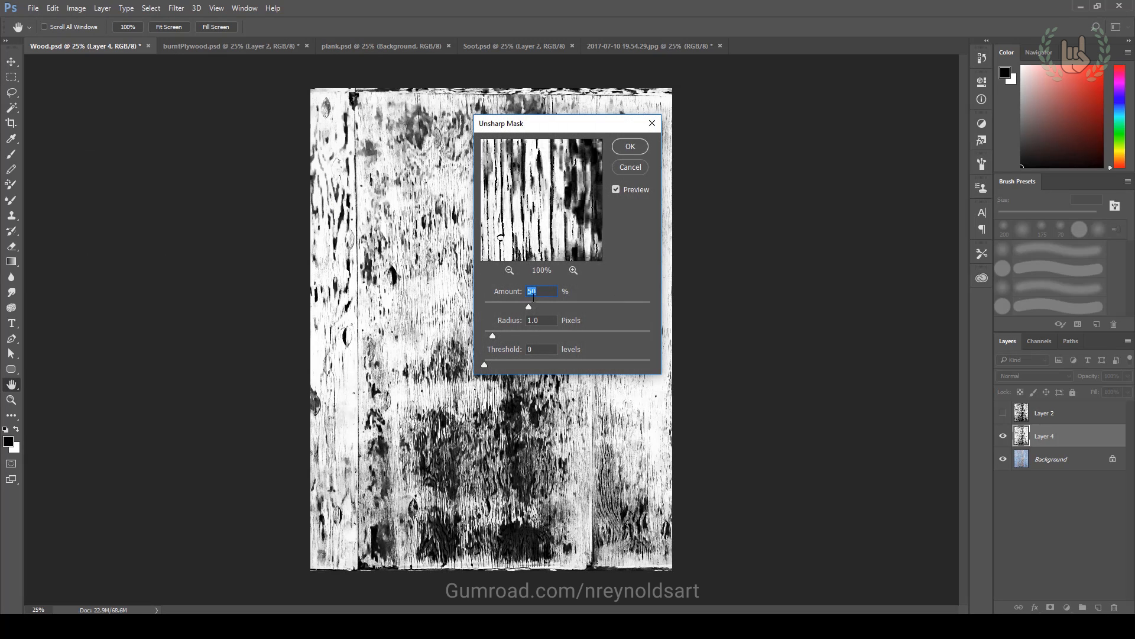
left_click(630, 147)
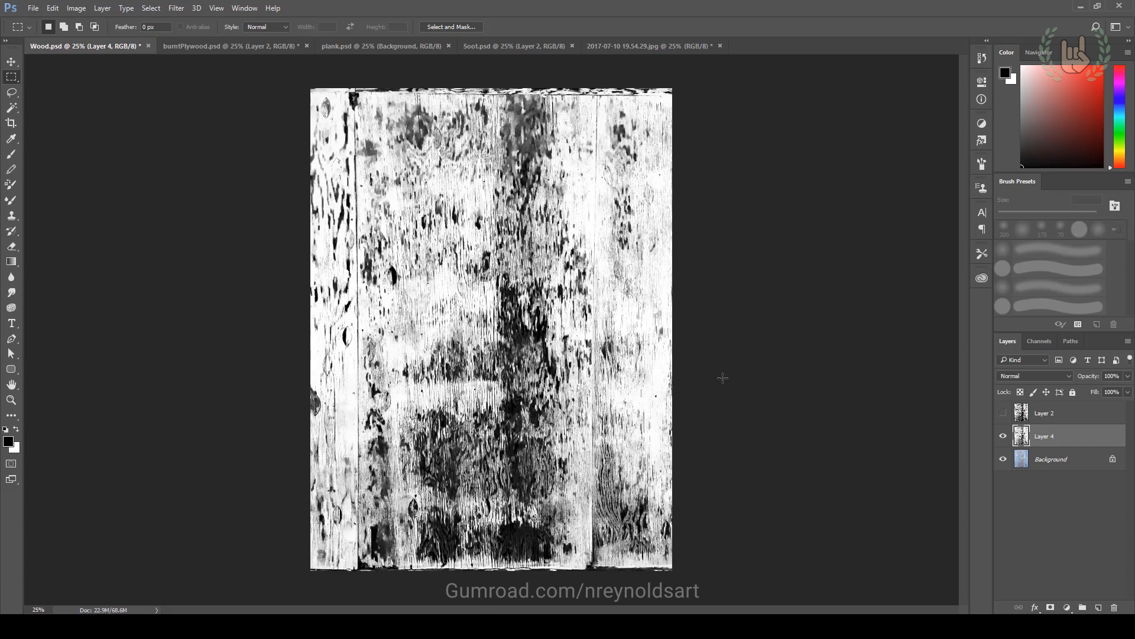
Step: Open the Canvas Size settings and set the new canvas to a square 50 by 50 inches
left_click(76, 8)
left_click(139, 106)
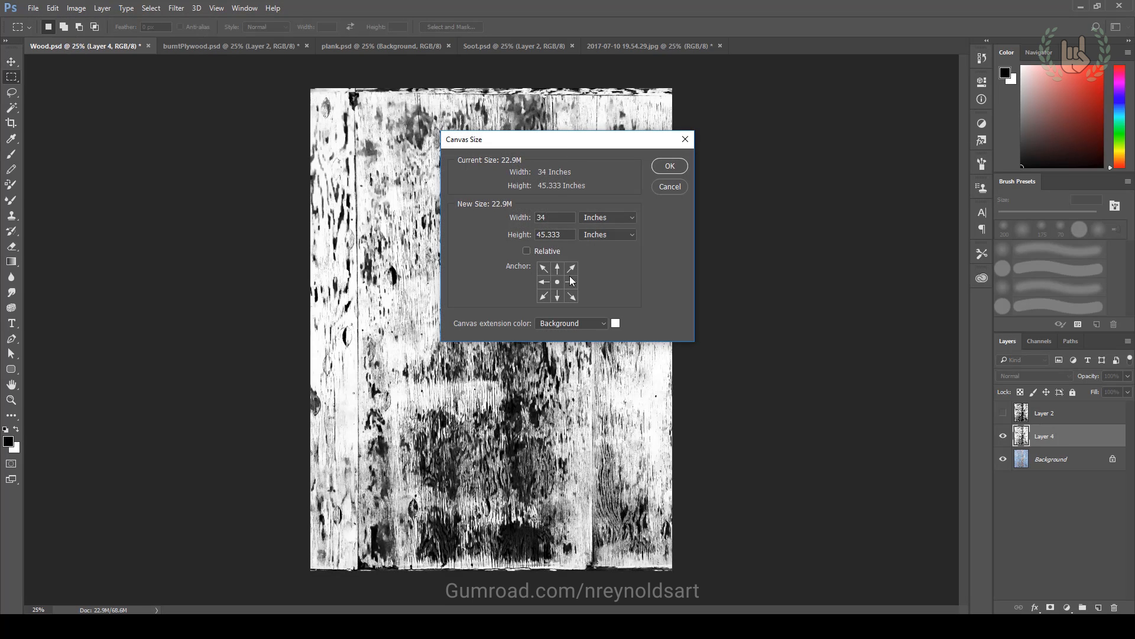
double_click(557, 233)
key("ctrl+c")
key("shift+Tab")
key("ctrl+v")
double_click(551, 218)
type("50")
key("Tab")
type("50")
Step: Choose black (000000) as the canvas extension color and apply the new canvas size
left_click(618, 324)
left_click_drag(462, 553, 436, 566)
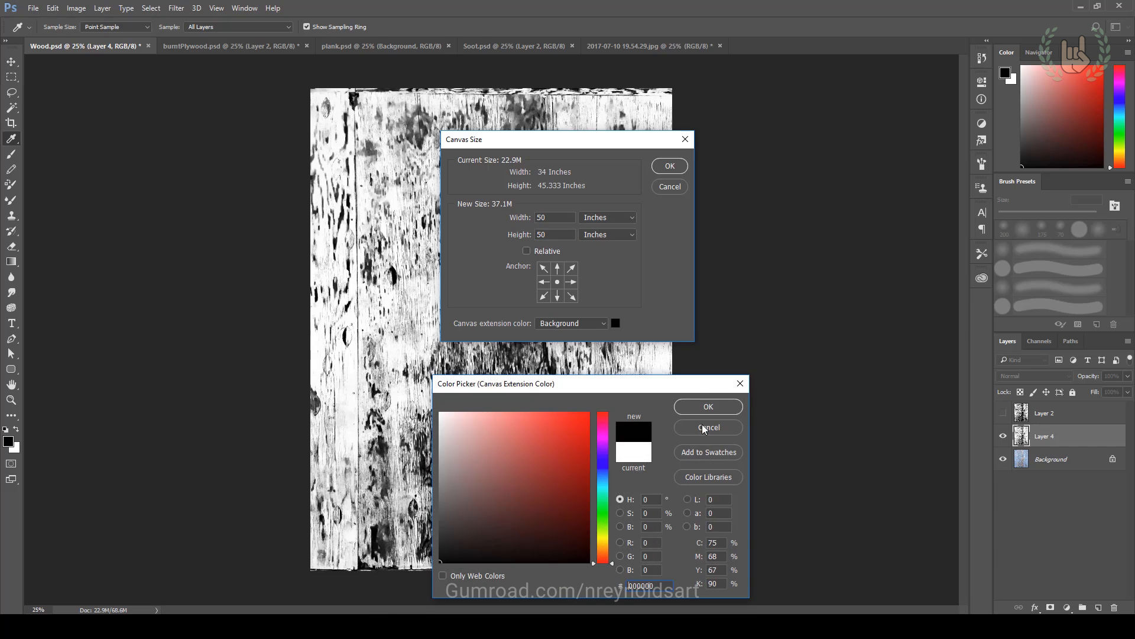
left_click(707, 405)
left_click(670, 167)
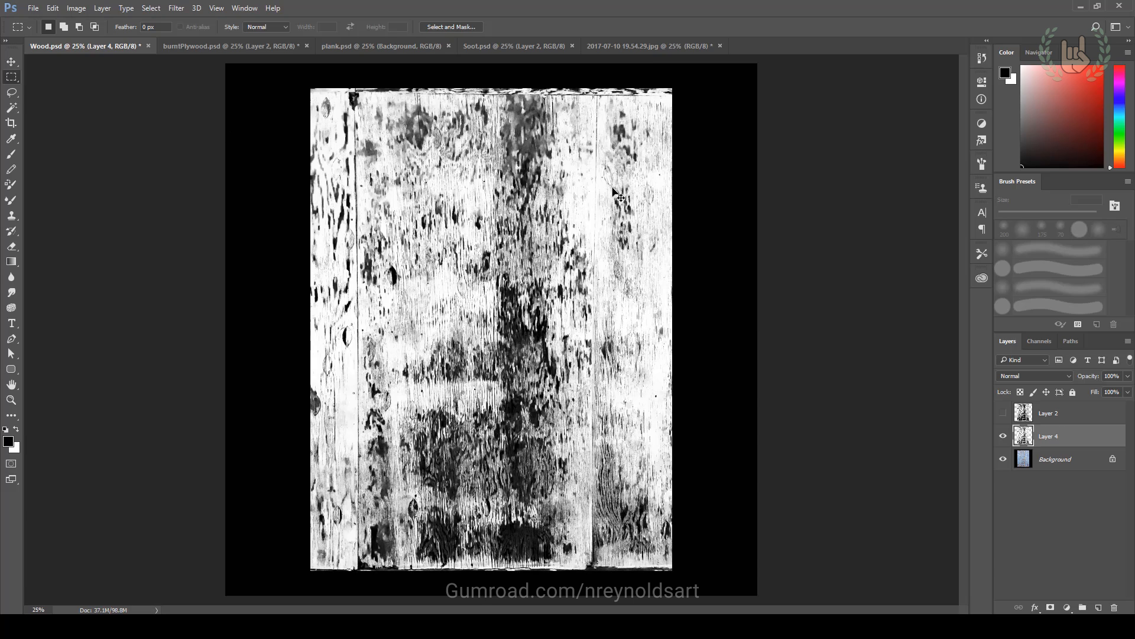
Step: Save the document and save another version of it in the same folder as WoodB.psd
key("ctrl+s")
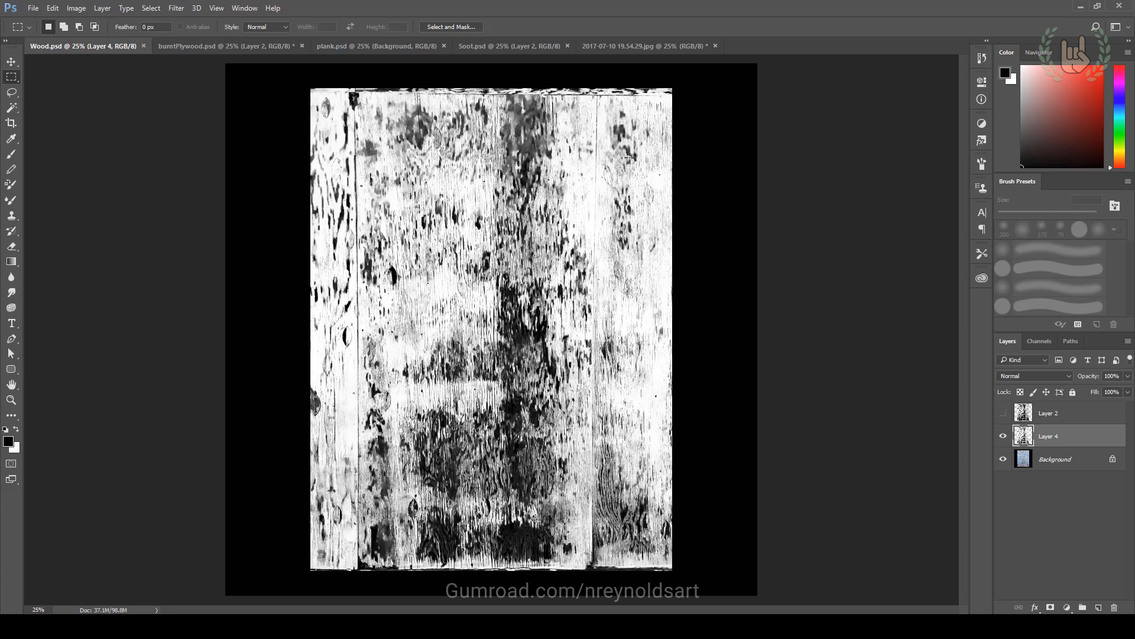
key("ctrl+shift+s")
left_click(110, 259)
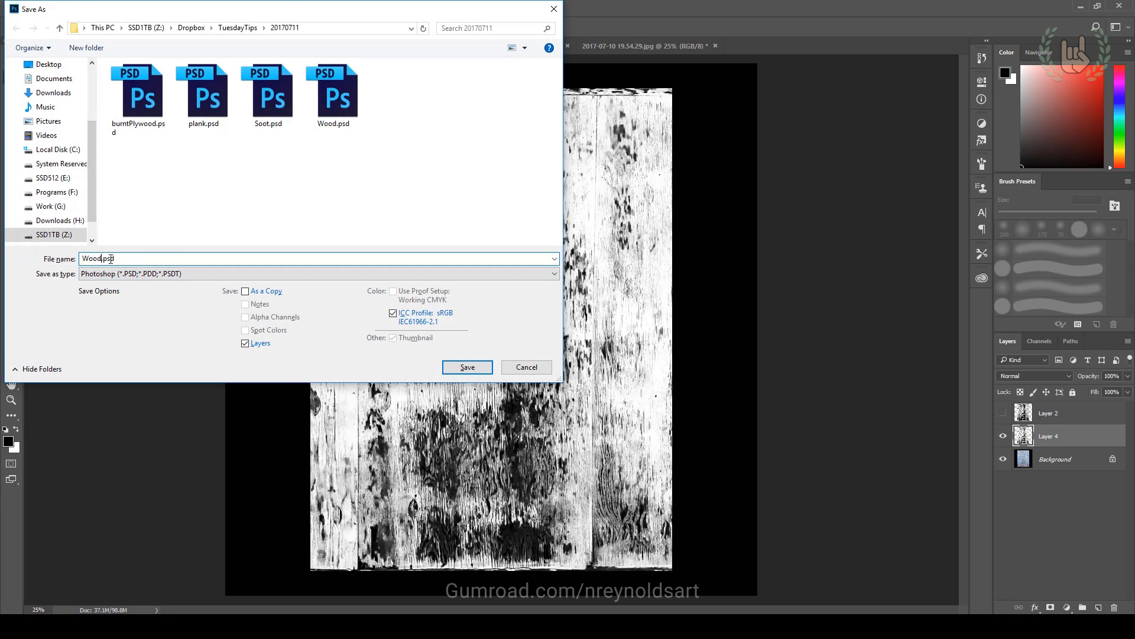
type("B")
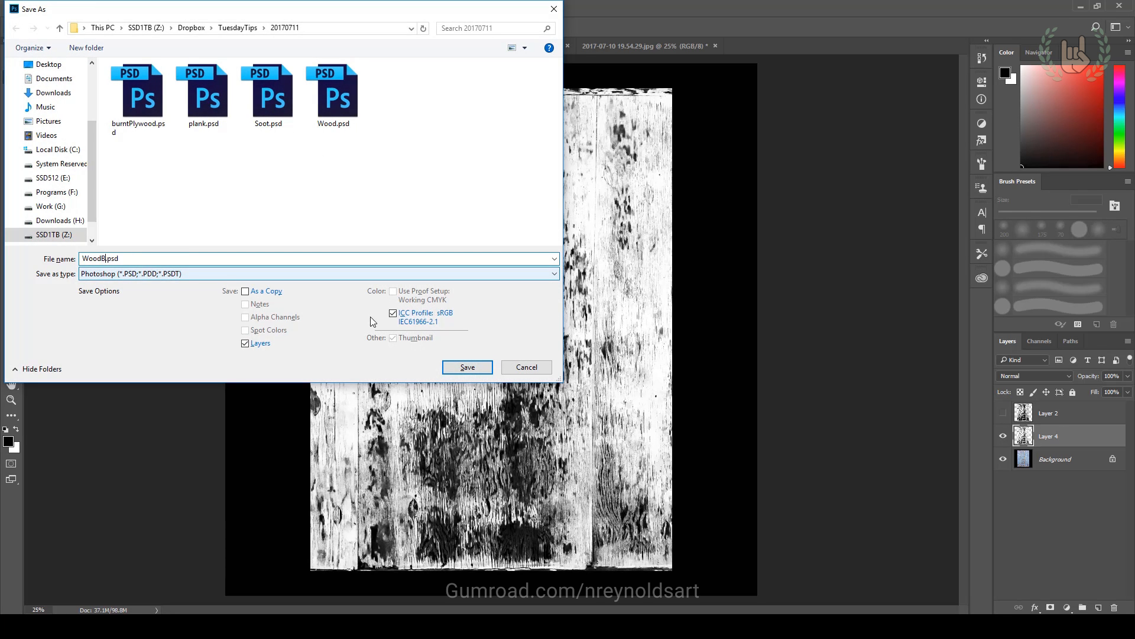
left_click(467, 367)
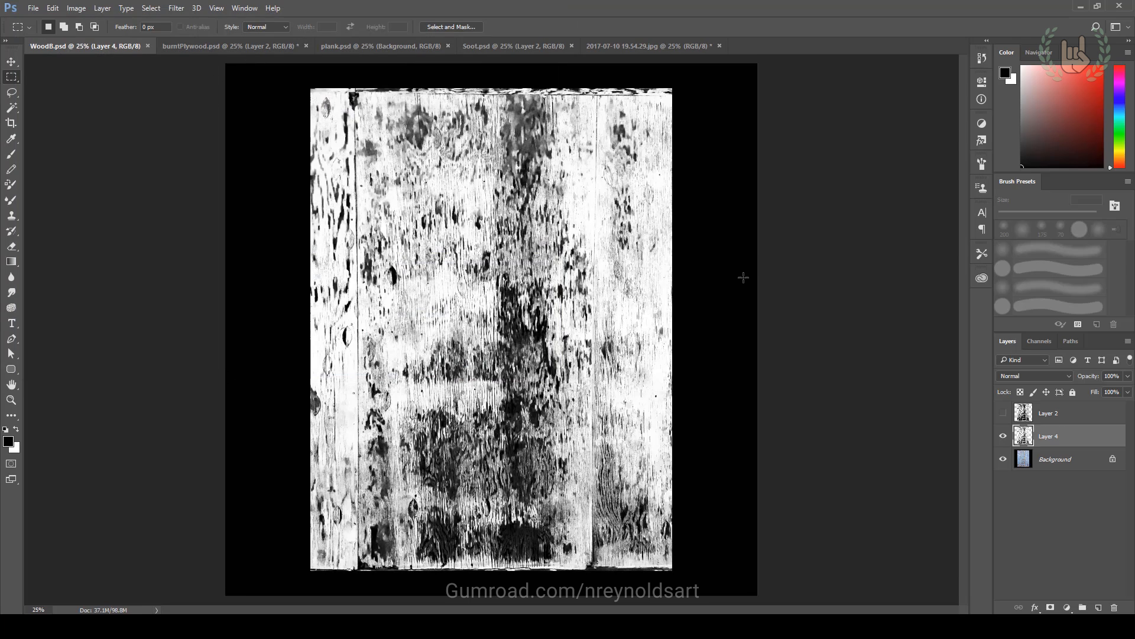
Step: Look through burntPlywood.psd, plank.psd and Soot.psd, and show the mask on Layer 2 in Soot.psd
left_click(276, 50)
left_click(129, 43)
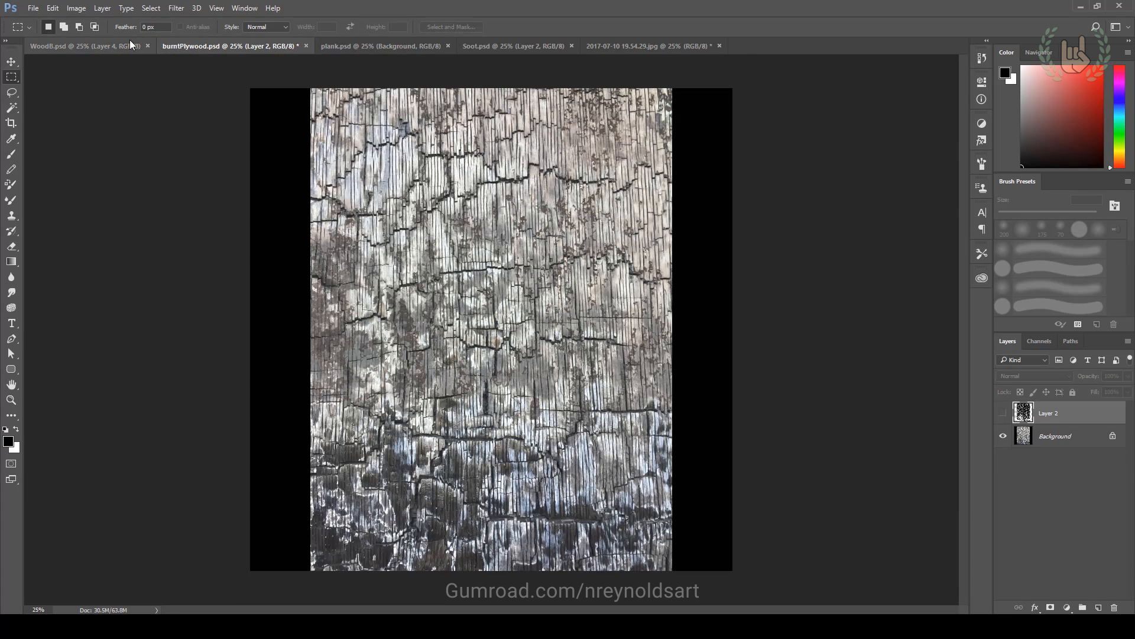
left_click(395, 46)
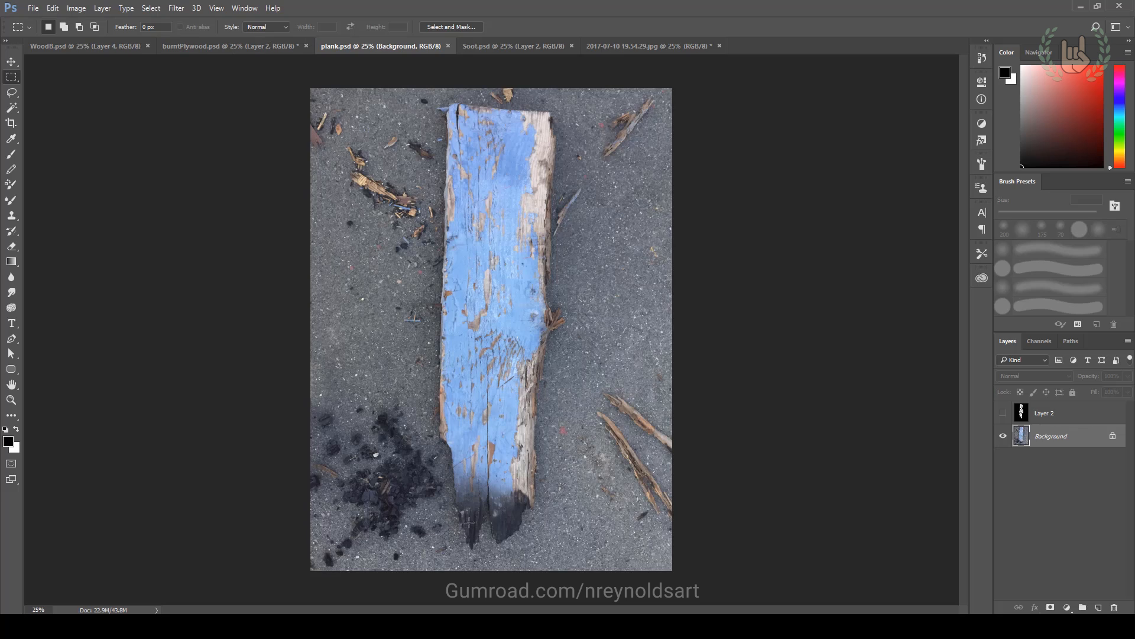
left_click(506, 47)
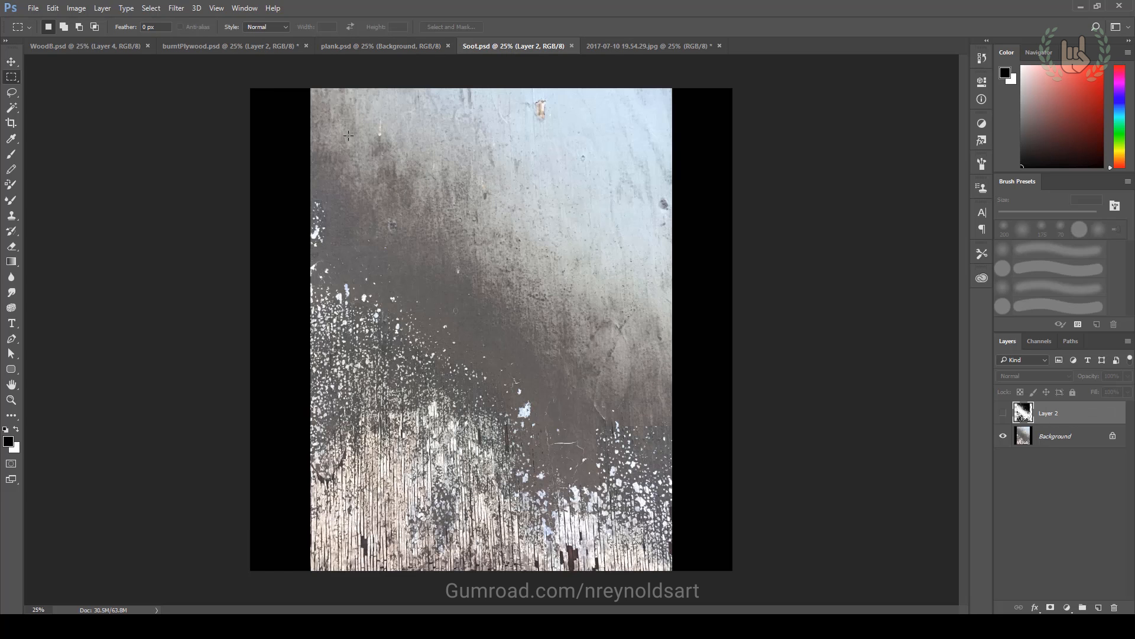
left_click(1003, 413)
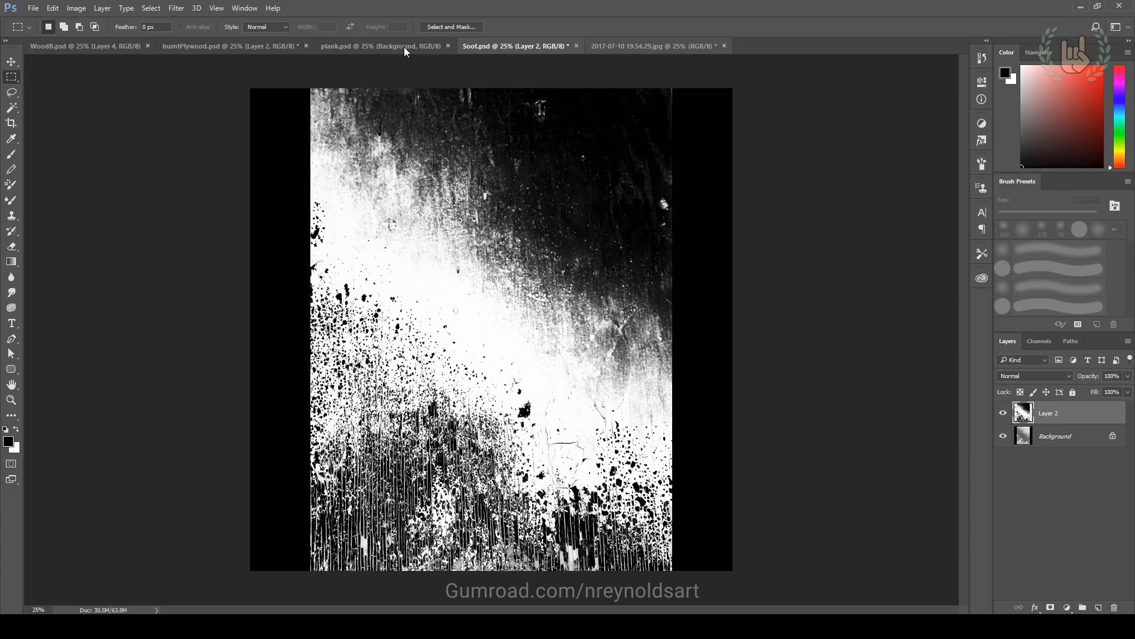
Step: Show the Layer 2 mask in burntPlywood.psd and examine its crack detail at 100% zoom
left_click(253, 50)
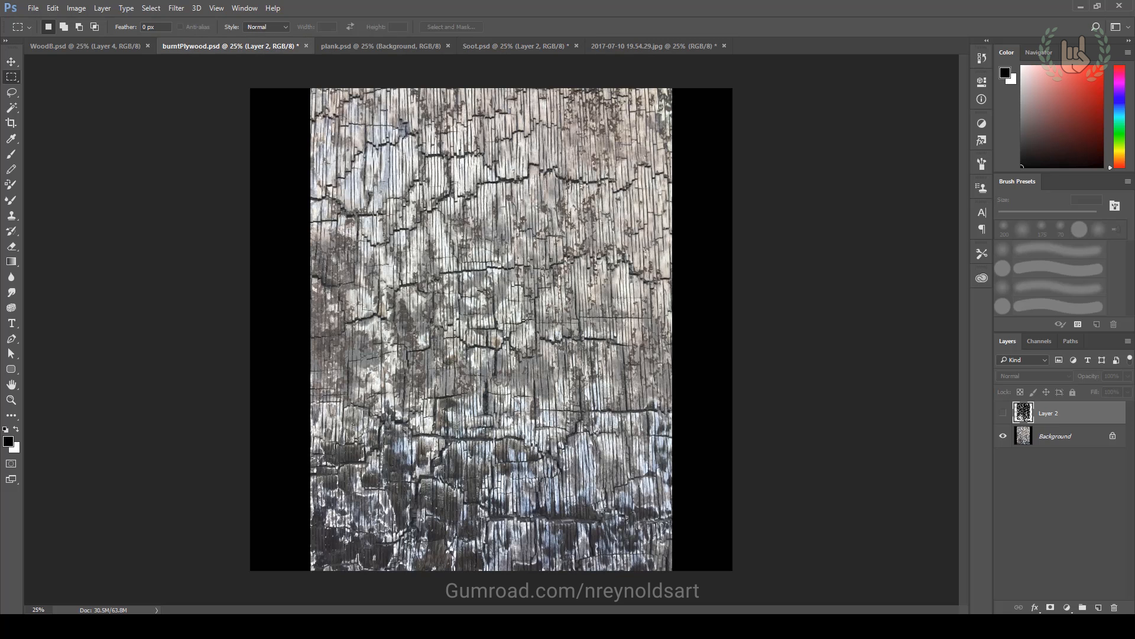
left_click(1003, 412)
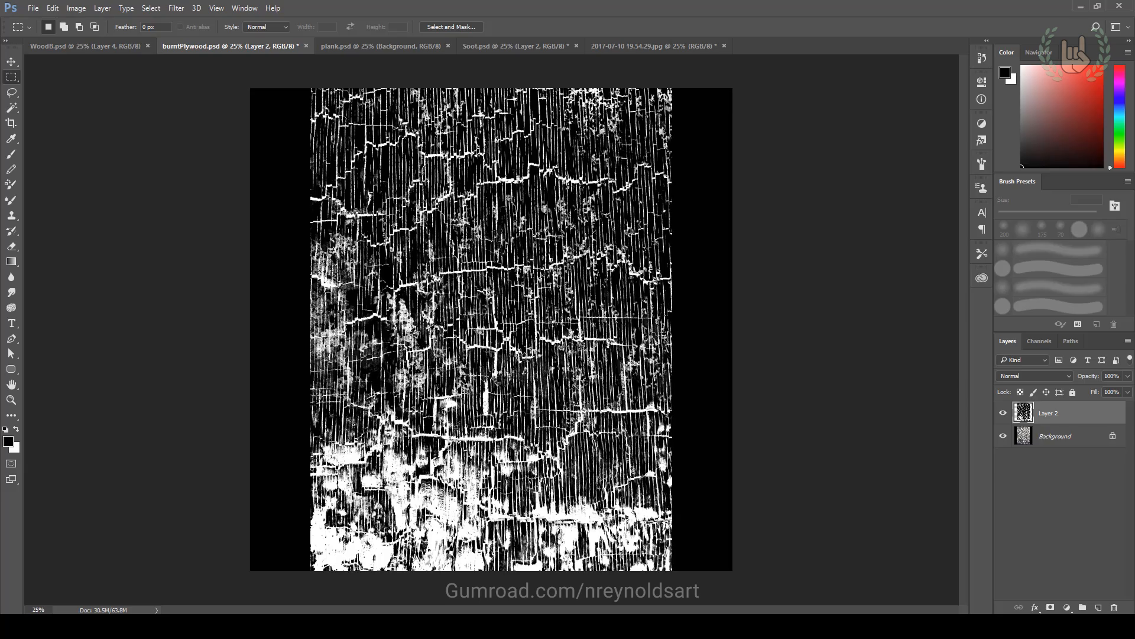
key("ctrl+plus")
key("ctrl+plus")
key("ctrl+plus")
key("ctrl+plus")
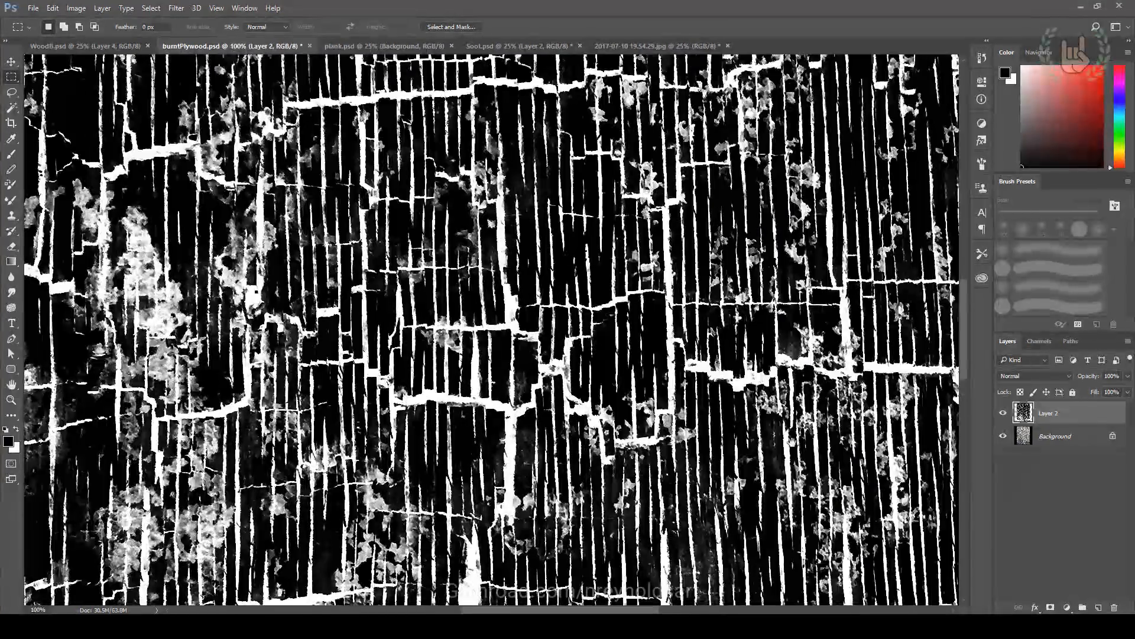
left_click_drag(791, 441, 689, 332)
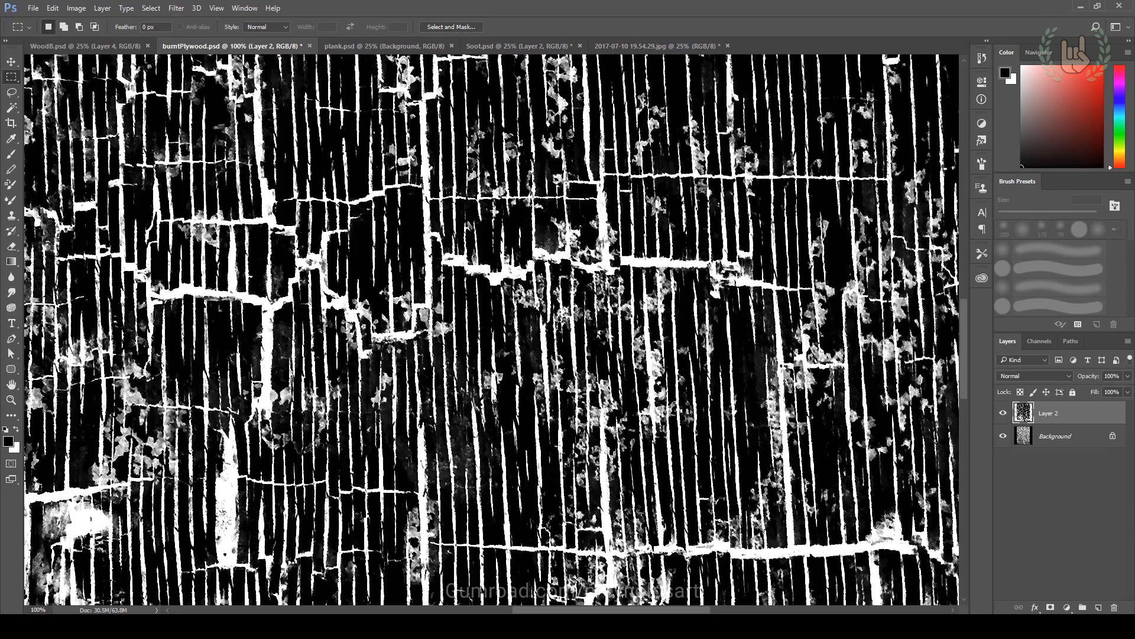
left_click_drag(282, 318, 729, 347)
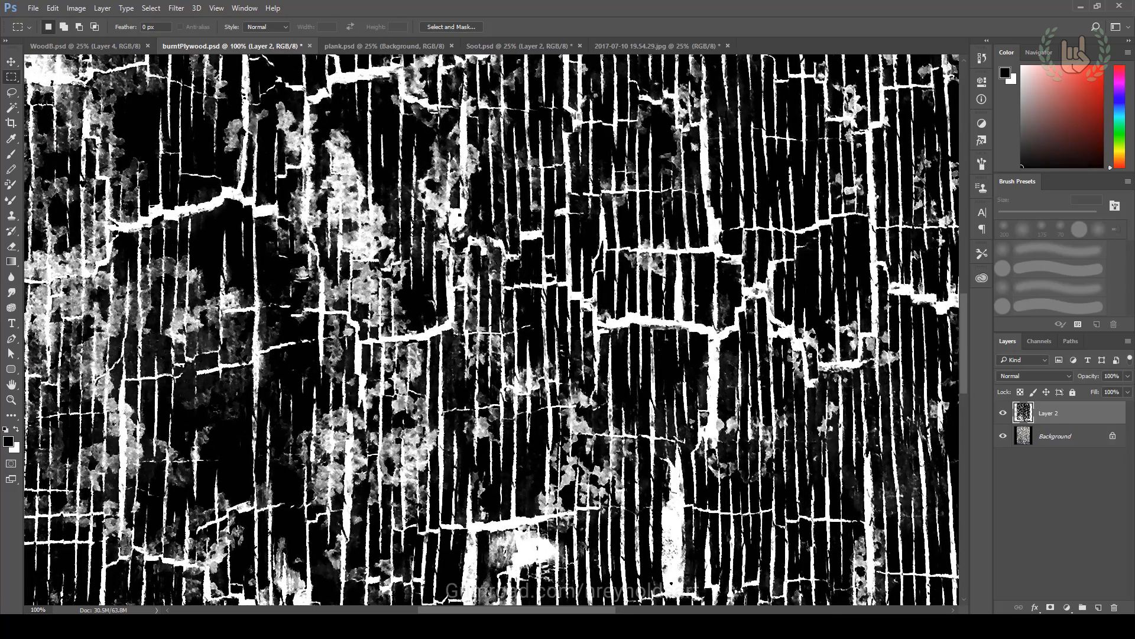
key("ctrl+minus")
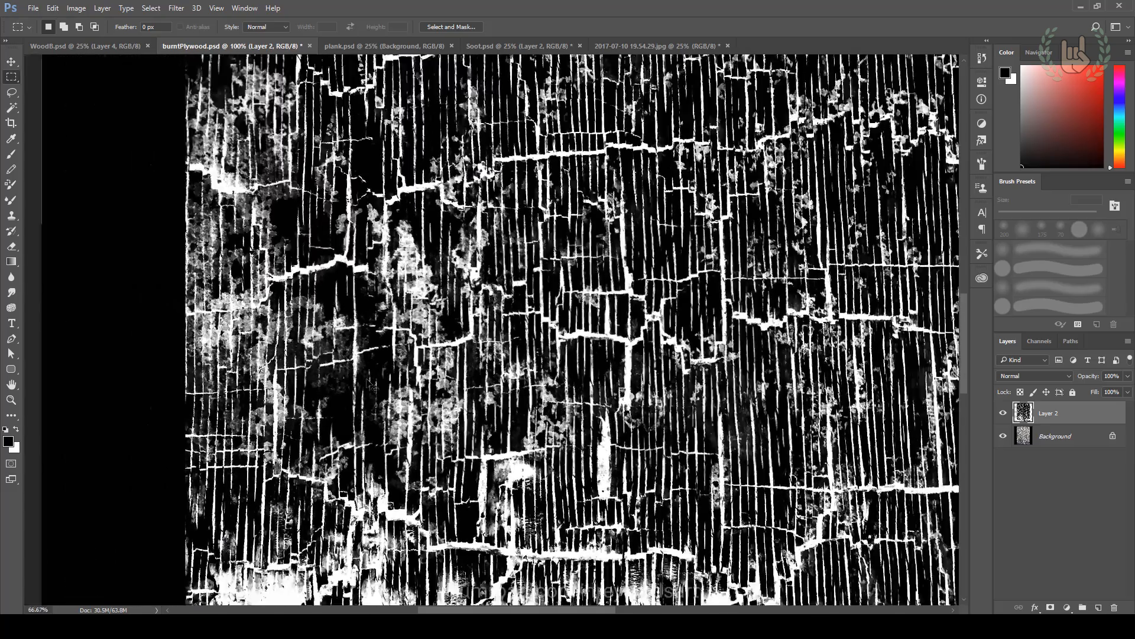
key("ctrl+minus")
key("ctrl+minus")
key("ctrl+minus")
Step: Compare the burnt plywood mask with its photo by hiding and reshowing Layer 2, and revisit the mask in Soot.psd
left_click(1003, 413)
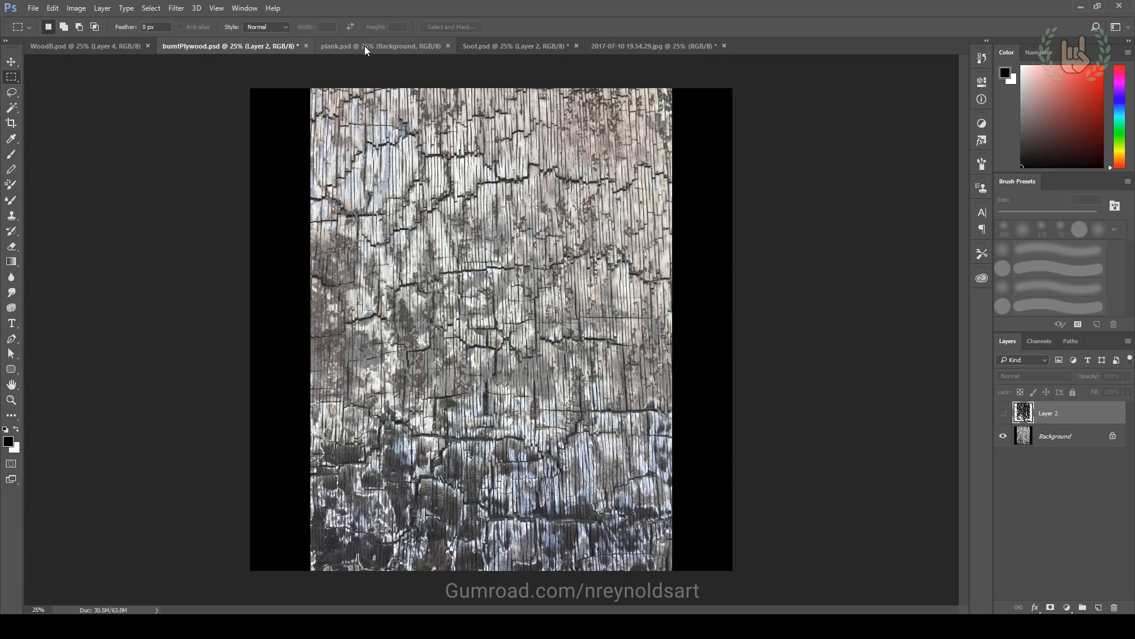
left_click(1003, 414)
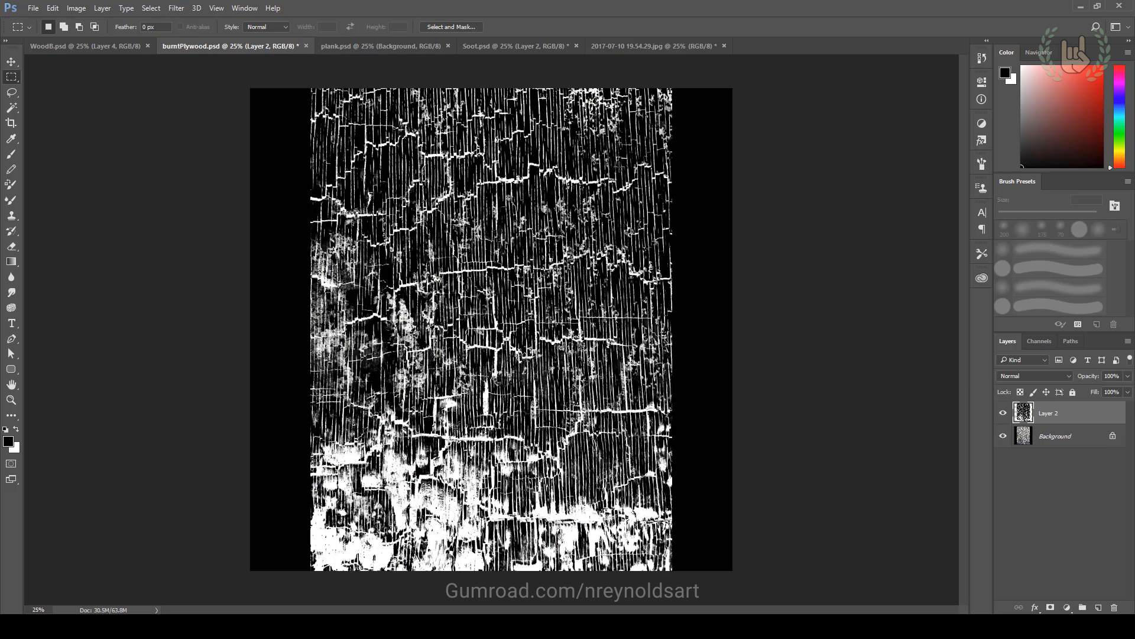
left_click(498, 46)
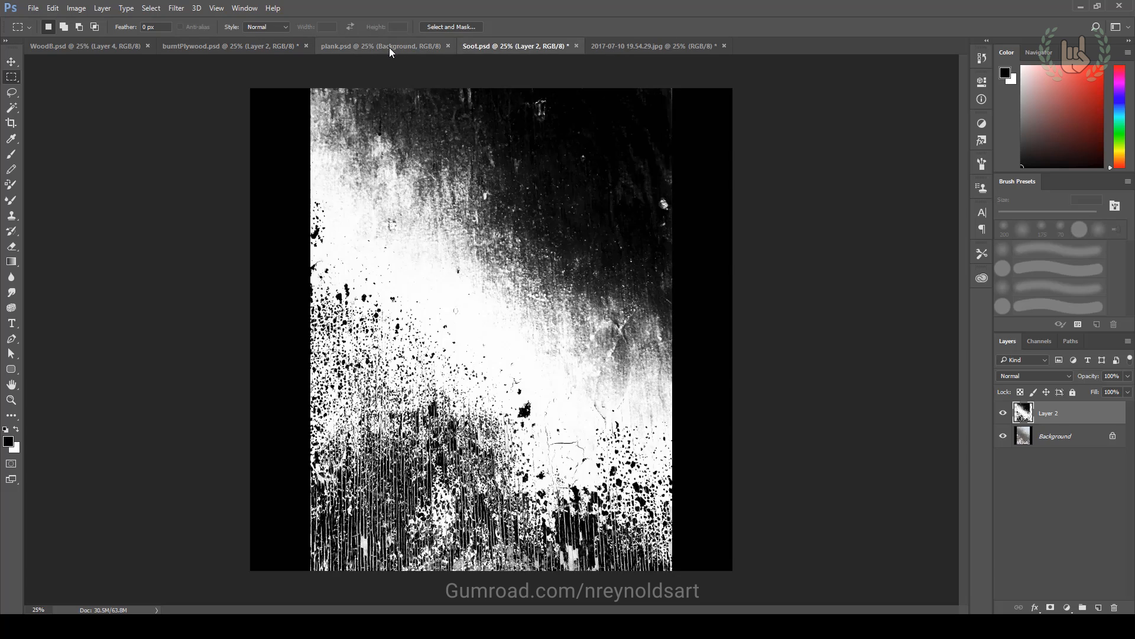
Step: In plank.psd, open Color Range on the Background and sample the charred black tip of the plank
left_click(389, 46)
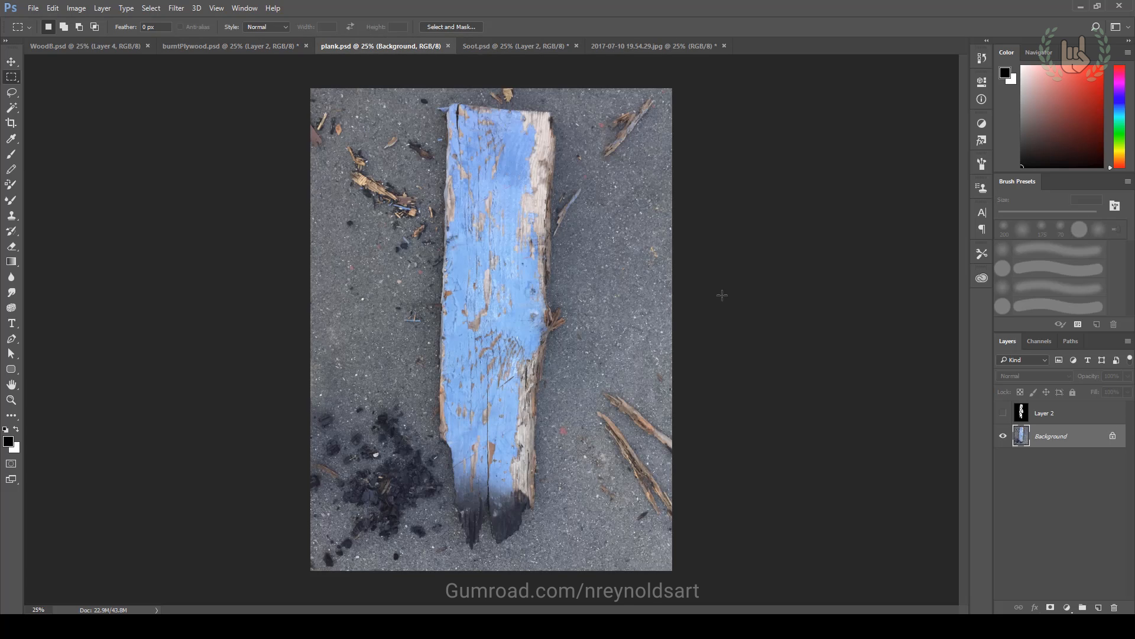
left_click(151, 8)
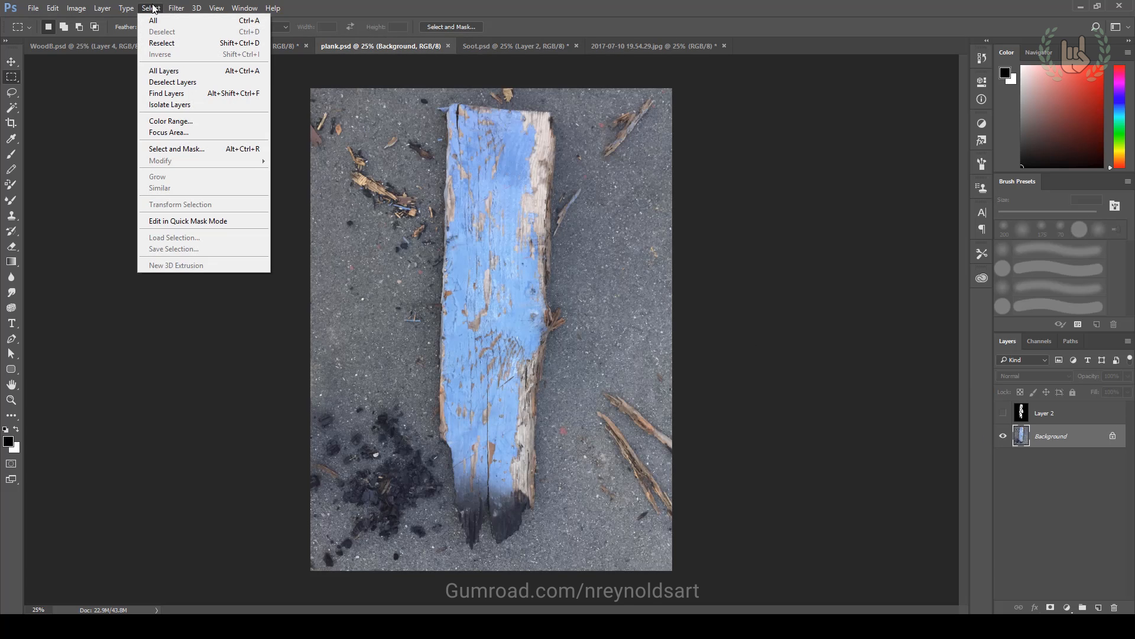
left_click(223, 122)
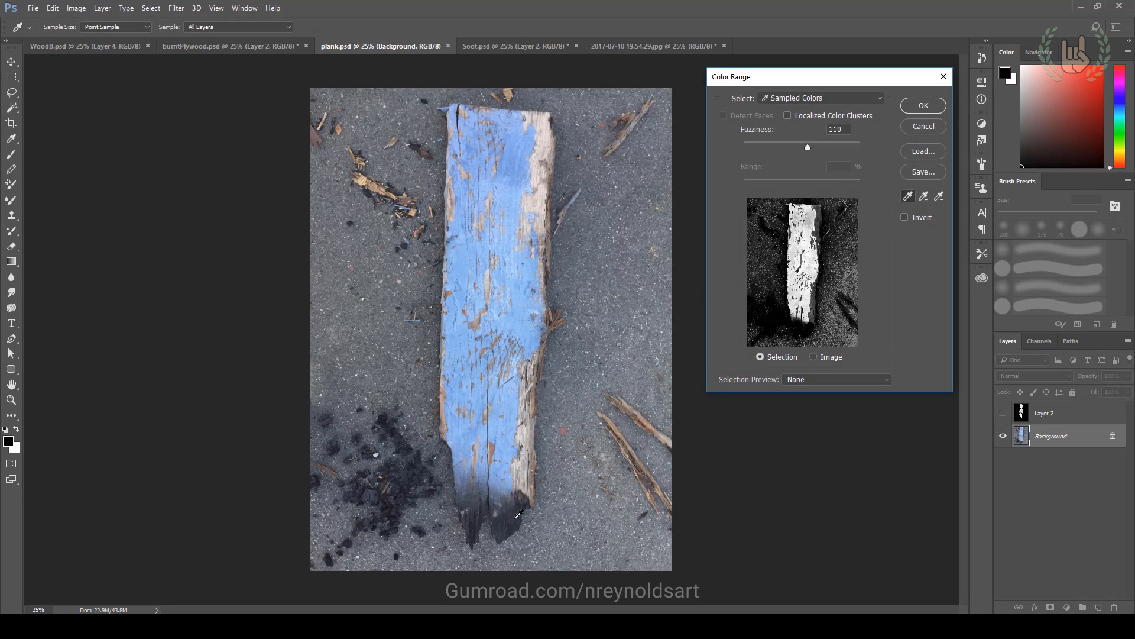
left_click(517, 524)
left_click(520, 520)
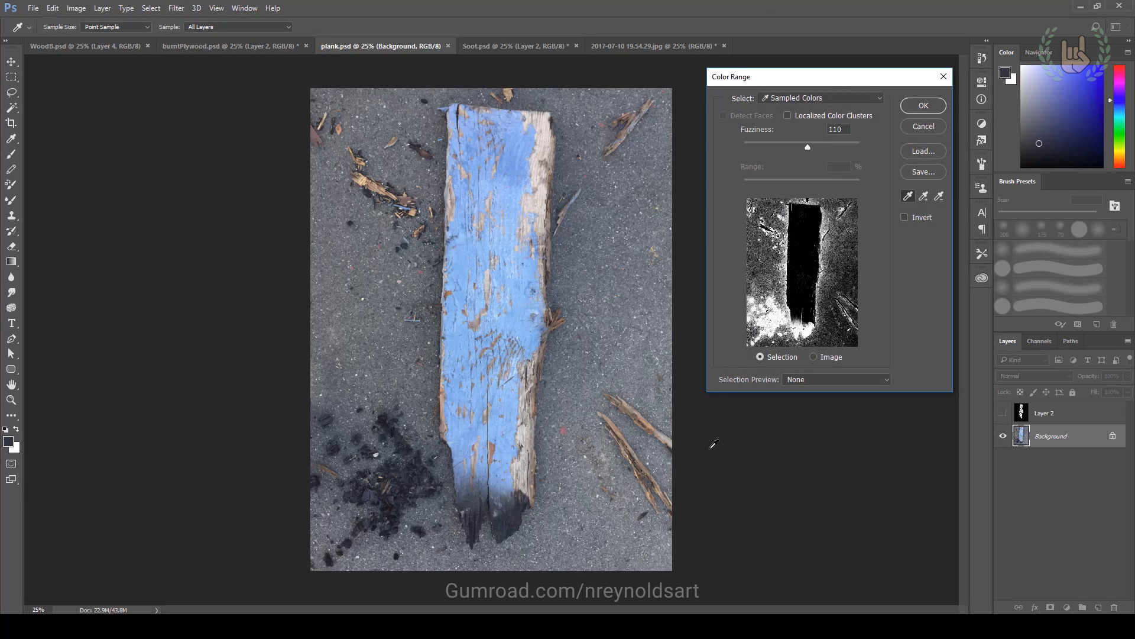
Step: Try a Fuzziness of 43, set it to 115, and apply the Color Range selection of the charred areas
left_click_drag(807, 146, 768, 147)
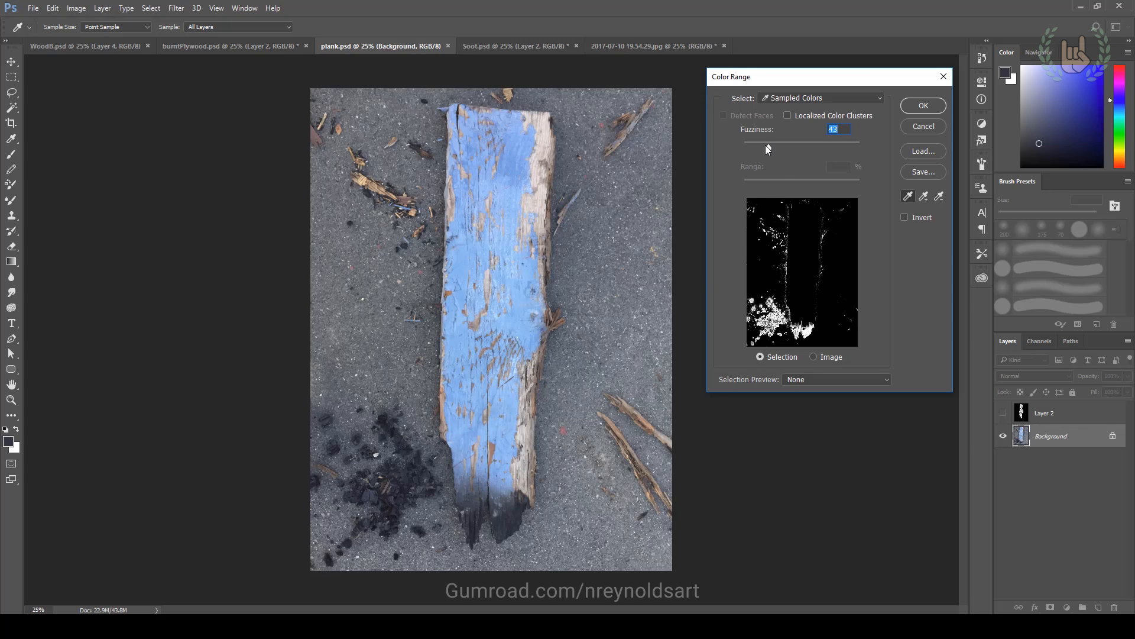
left_click_drag(767, 146, 813, 145)
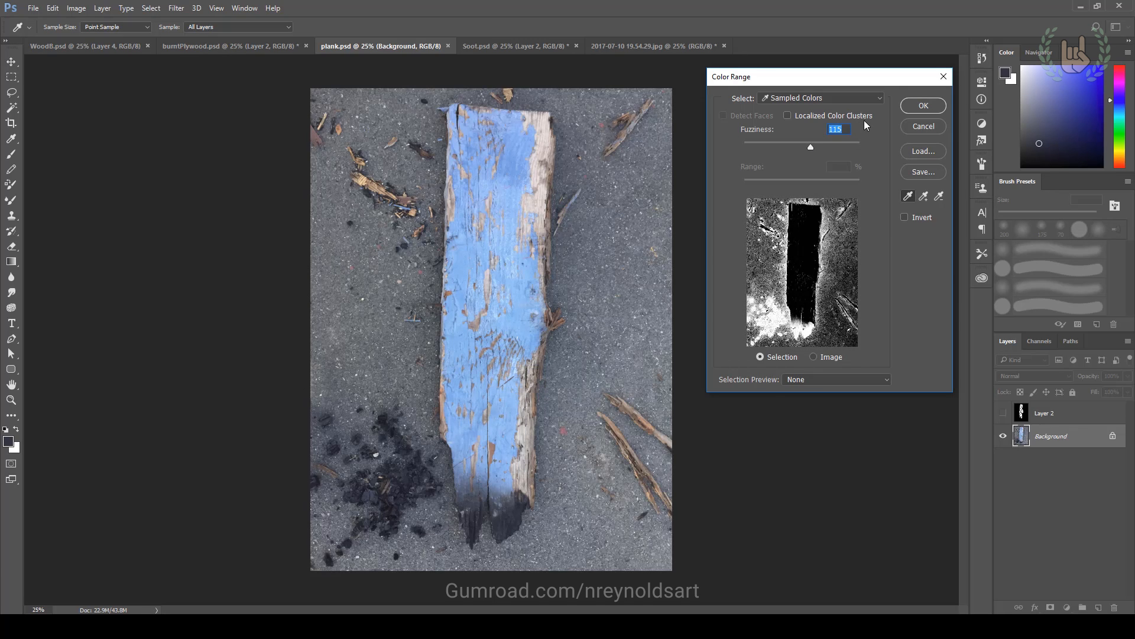
left_click(923, 107)
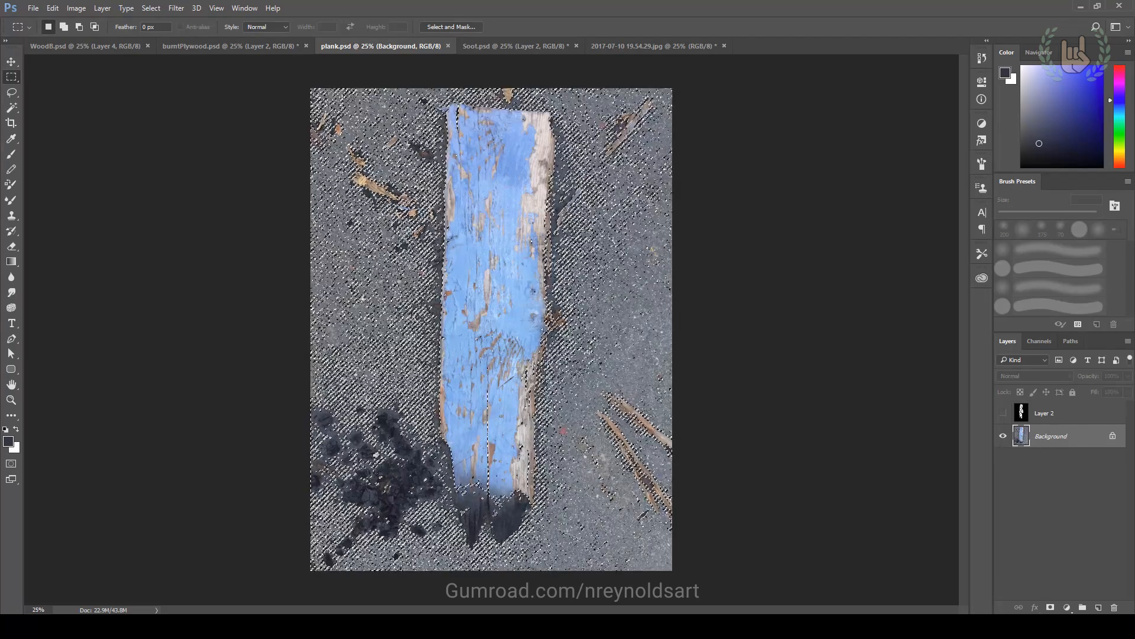
Step: Reset the colours to default black and white, create a new layer and fill the charred-area selection with white
key("d")
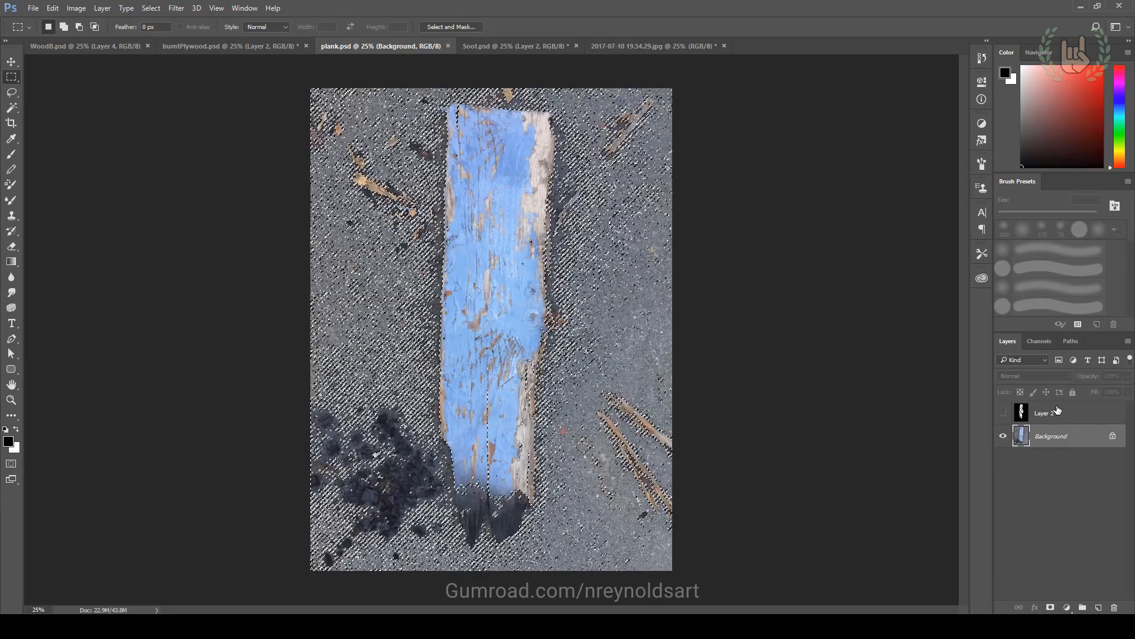
key("ctrl+shift+n")
key("Return")
key("ctrl+BackSpace")
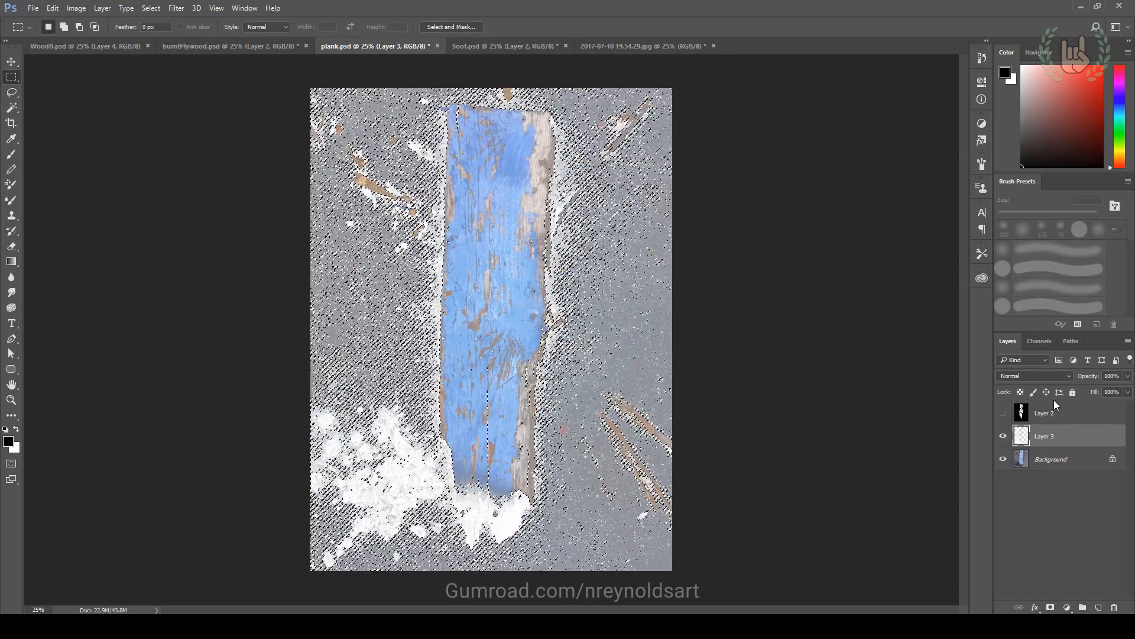
Step: Create another layer directly above the Background, clear the selection and fill the layer with solid black
left_click(1046, 454)
key("ctrl+shift+n")
key("Return")
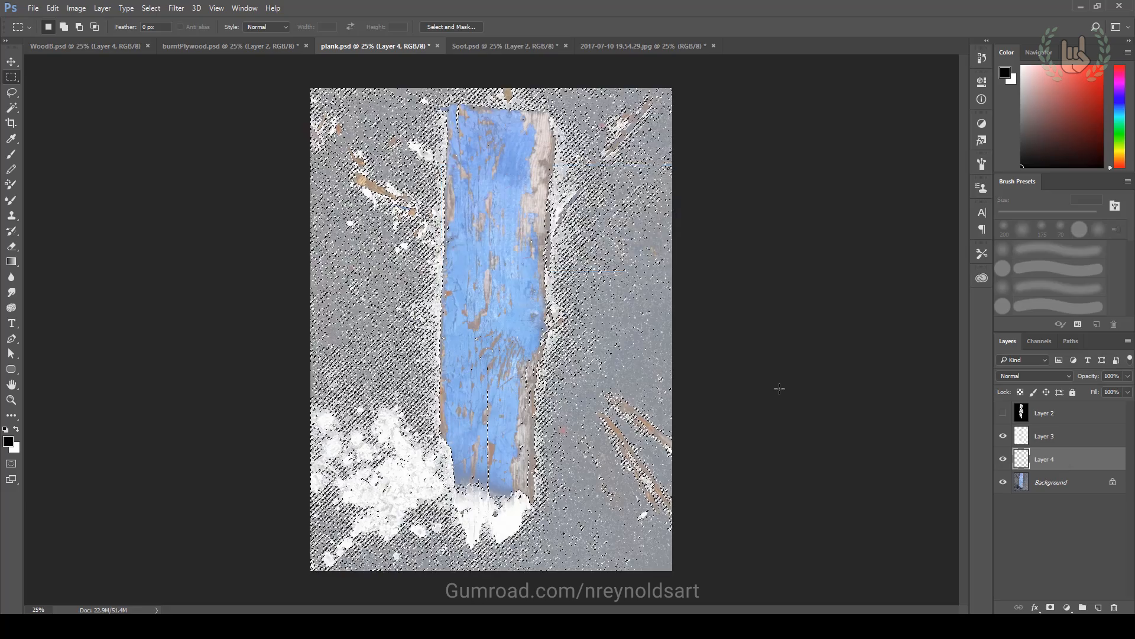
key("ctrl+d")
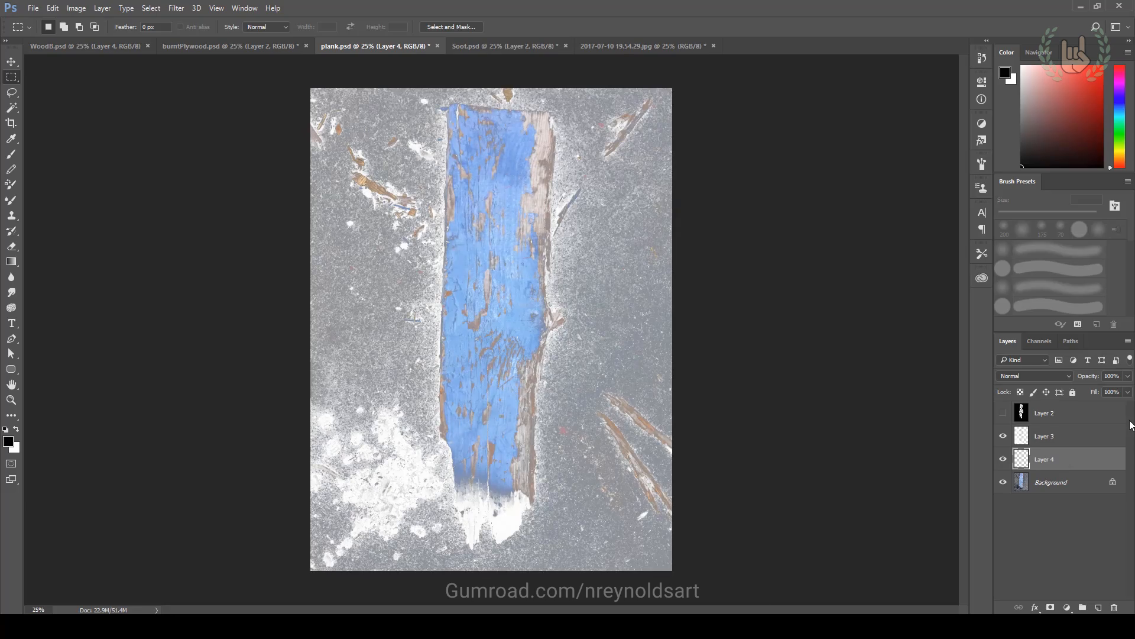
key("alt+BackSpace")
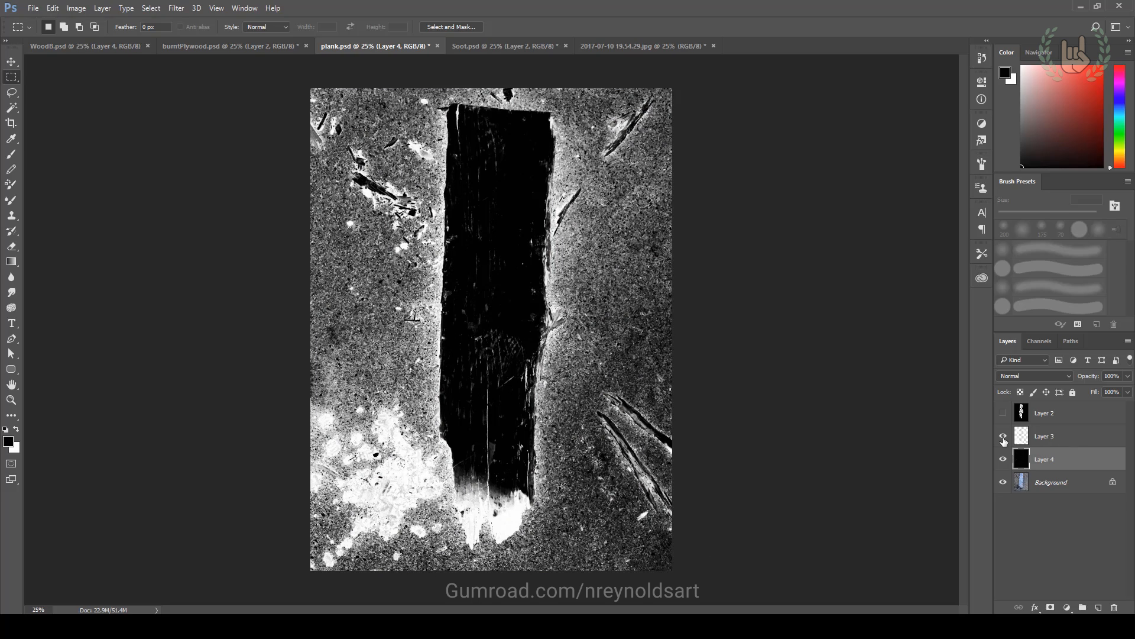
Step: Hide Layer 3 and Layer 4 and make the Background photo the active layer
left_click_drag(1003, 439, 1001, 464)
left_click(1002, 459)
left_click(1059, 482)
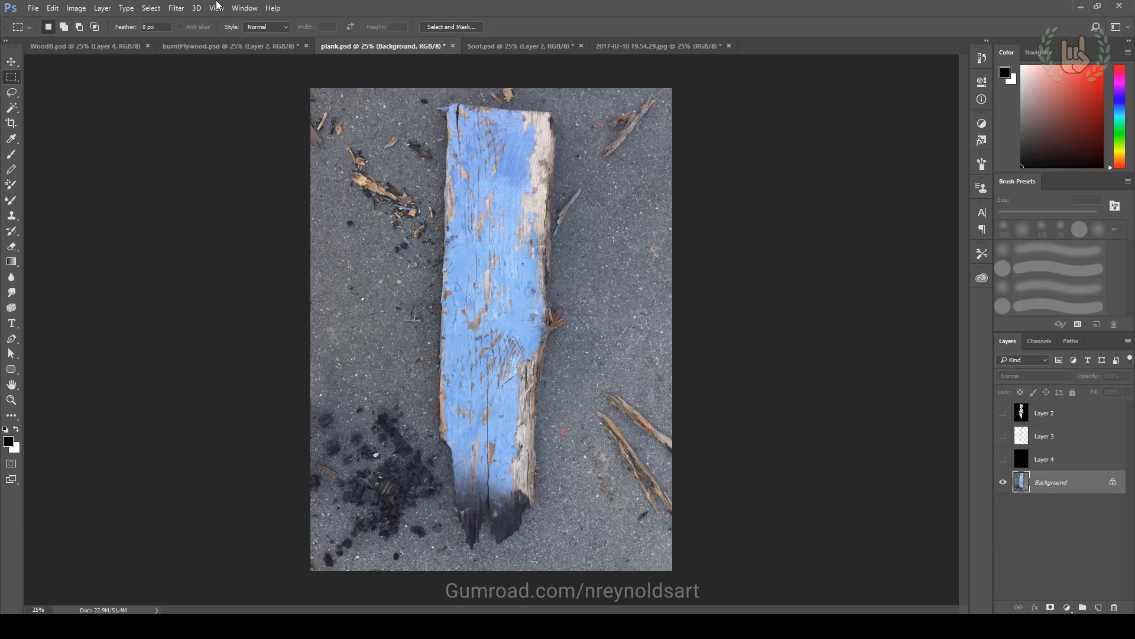
left_click(151, 8)
key("Escape")
Step: Select the pavement all around the plank with the Quick Selection tool
left_click(13, 108)
right_click(14, 113)
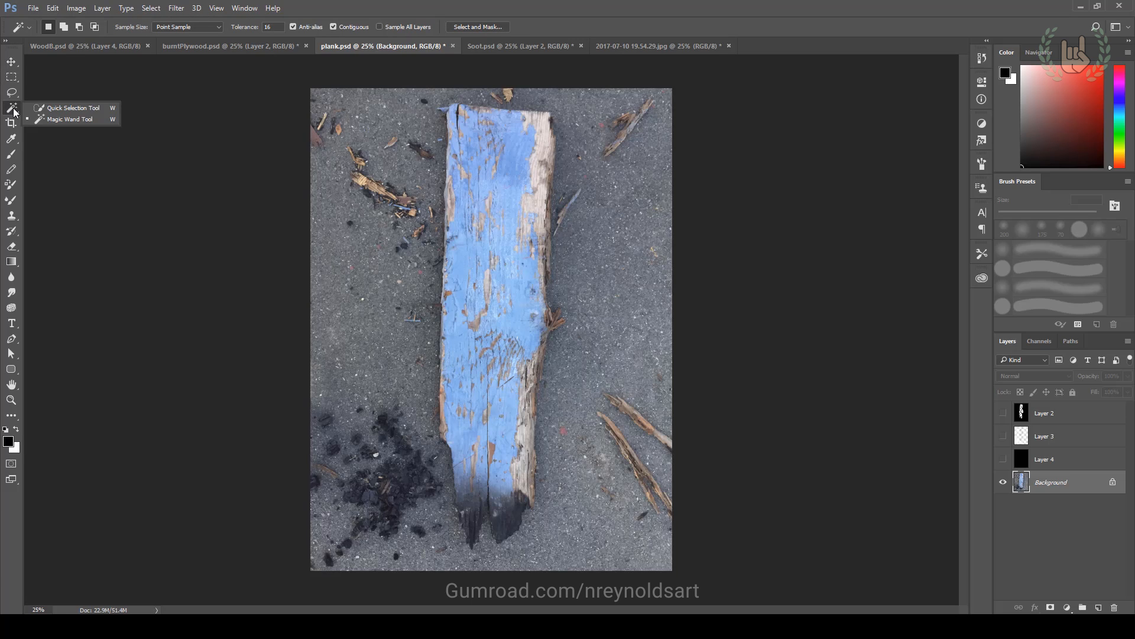
left_click(65, 108)
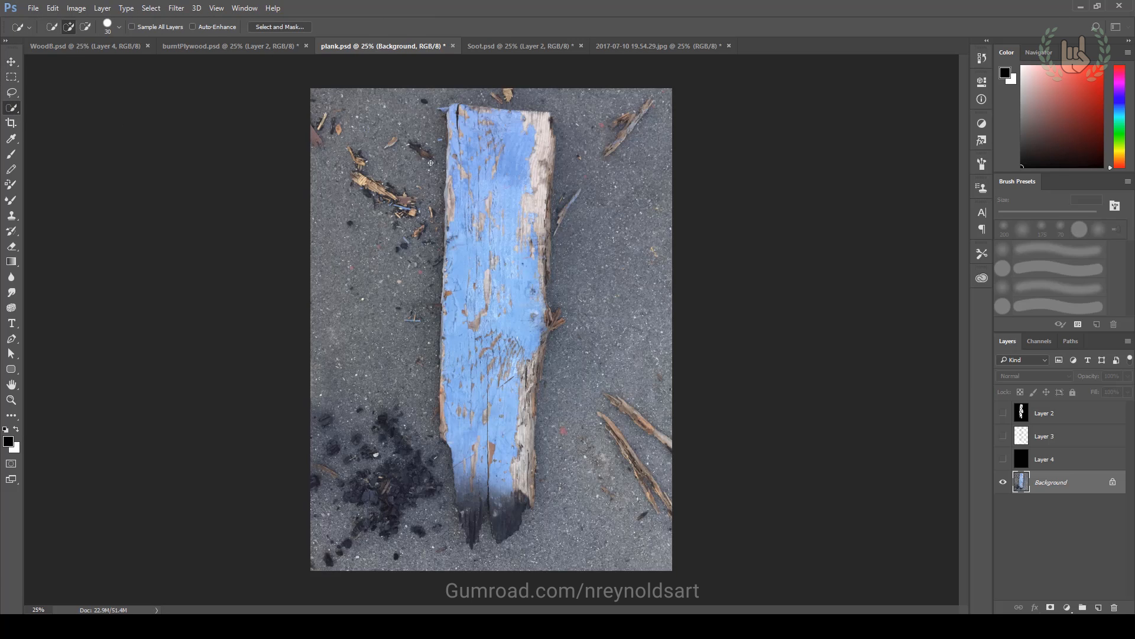
mouse_move(437, 125)
left_mouse_down()
mouse_move(421, 148)
mouse_move(414, 334)
mouse_move(390, 485)
mouse_move(396, 541)
mouse_move(485, 560)
mouse_move(568, 559)
mouse_move(653, 408)
mouse_move(627, 135)
left_mouse_up()
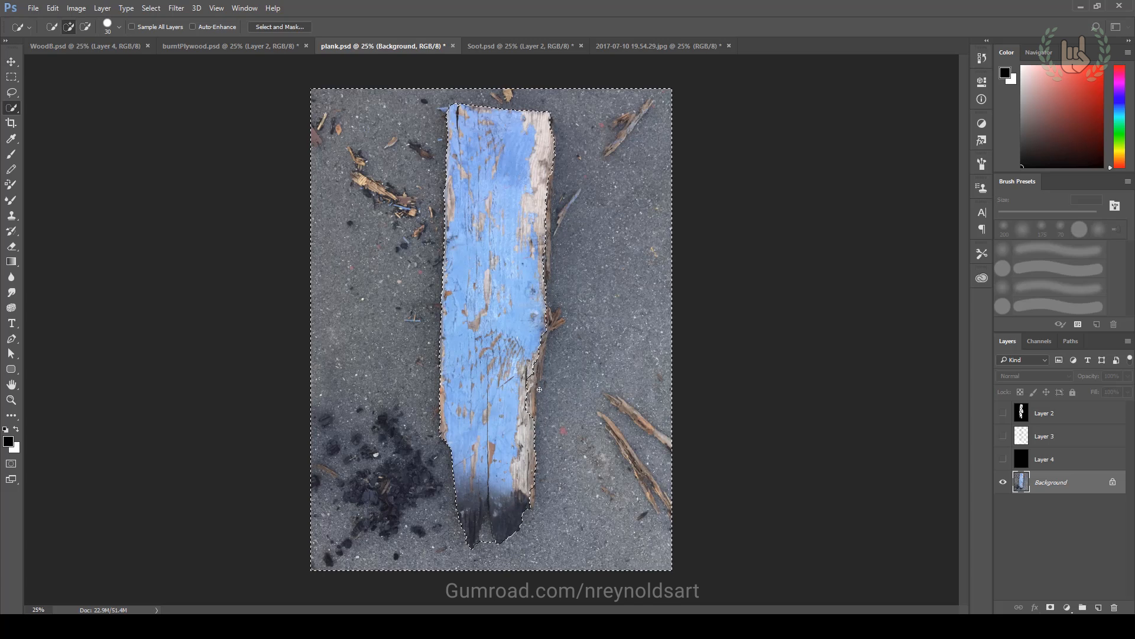
Step: Subtract the bare-wood areas along the plank's right edge from the pavement selection with the Quick Selection tool
key("alt")
mouse_move(549, 247)
left_mouse_down("alt")
mouse_move(550, 176)
mouse_move(545, 262)
left_mouse_up("alt")
left_click_drag(549, 189, 541, 316, "alt")
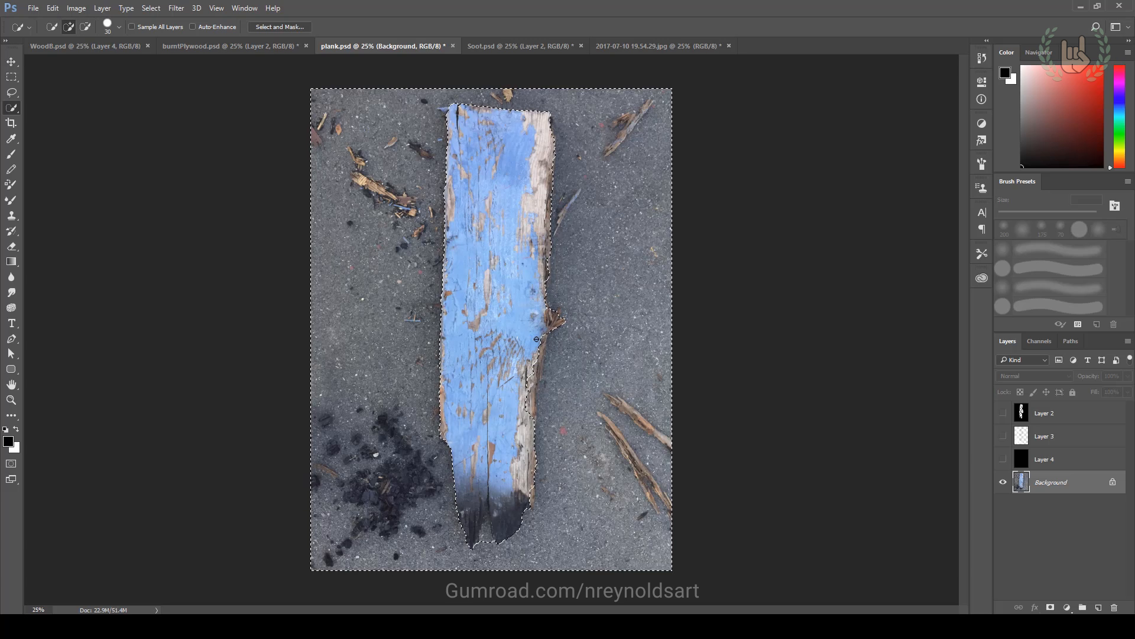
left_click_drag(536, 339, 538, 354, "alt")
left_click_drag(530, 501, 537, 496, "alt")
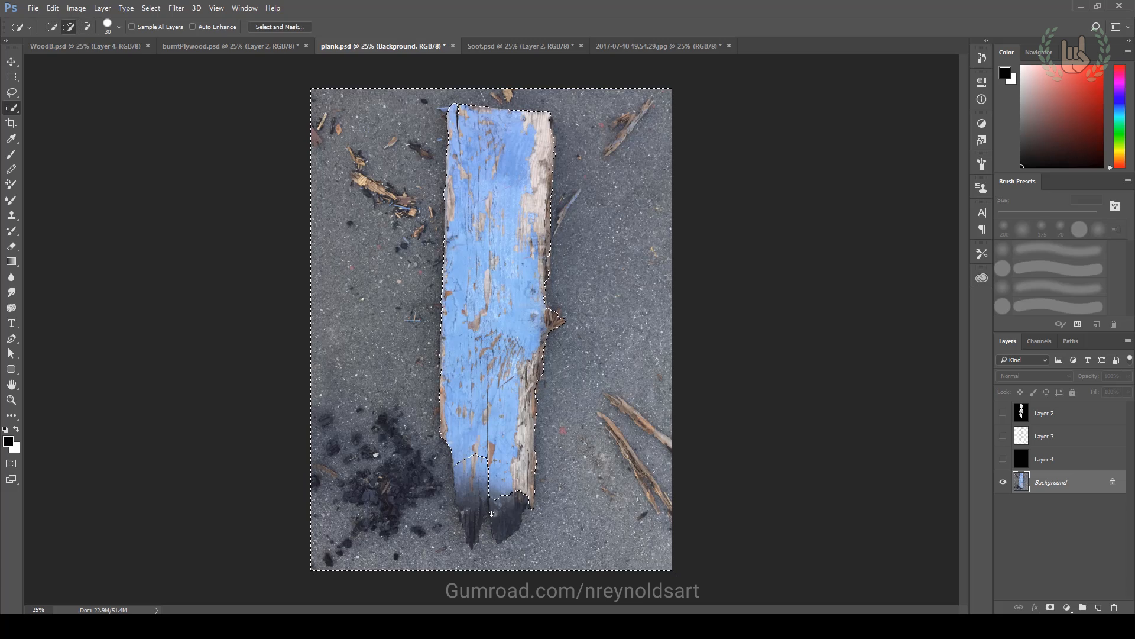
Step: Try to correct the selection around the gap between the plank's charred prongs with the Quick Selection tool
left_click_drag(490, 521, 490, 532)
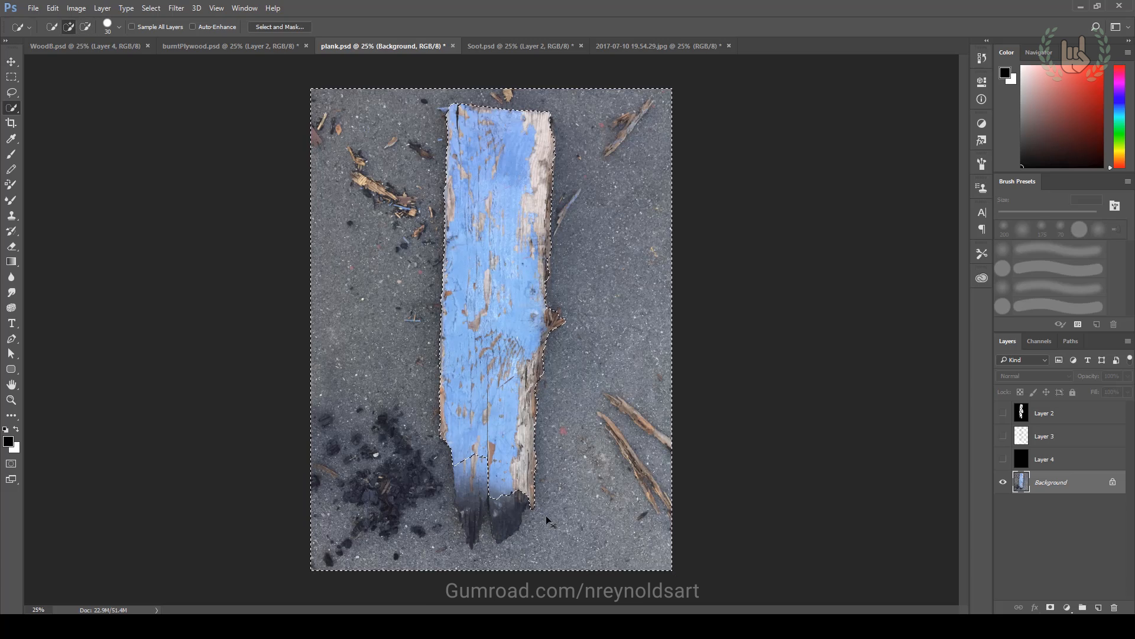
key("ctrl+plus")
key("ctrl+plus")
left_click_drag(575, 524, 558, 227)
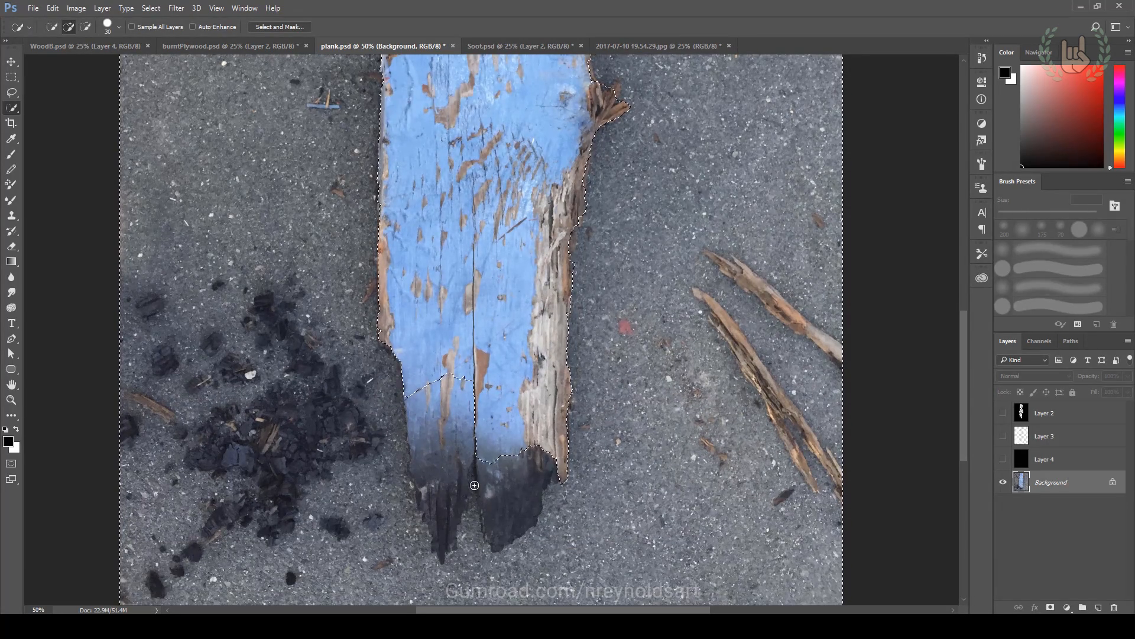
left_click_drag(467, 529, 477, 508)
key("ctrl+z")
key("ctrl+z")
Step: Add the gap between the charred prongs to the selection with the Magic Wand and Lasso, and trim the plank's right edge from it
right_click(11, 108)
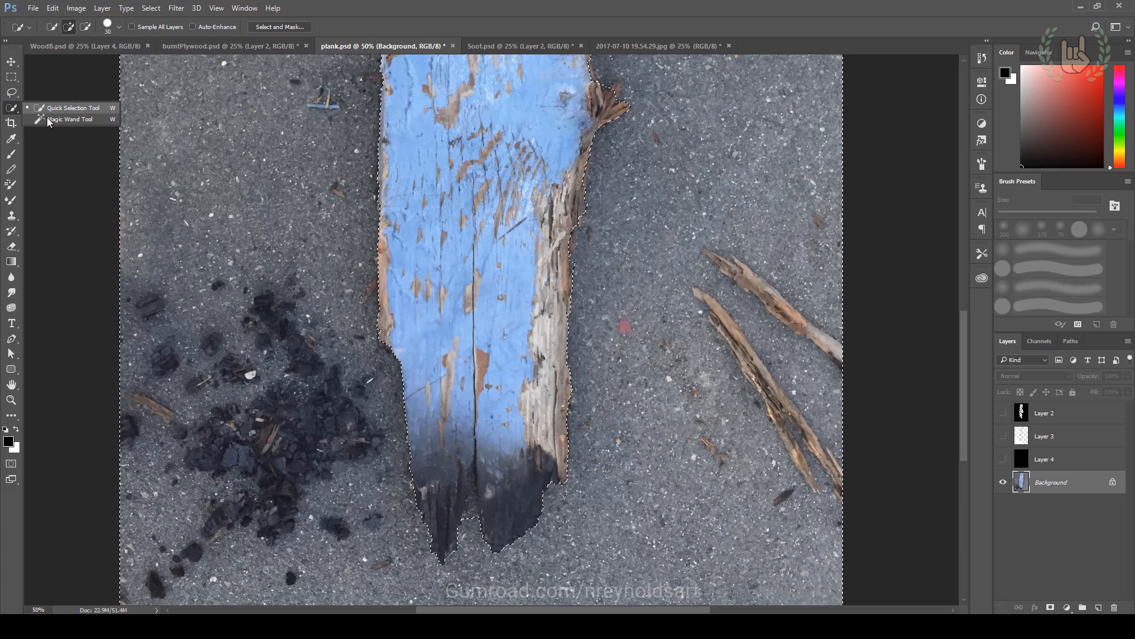
left_click(50, 119)
key("shift")
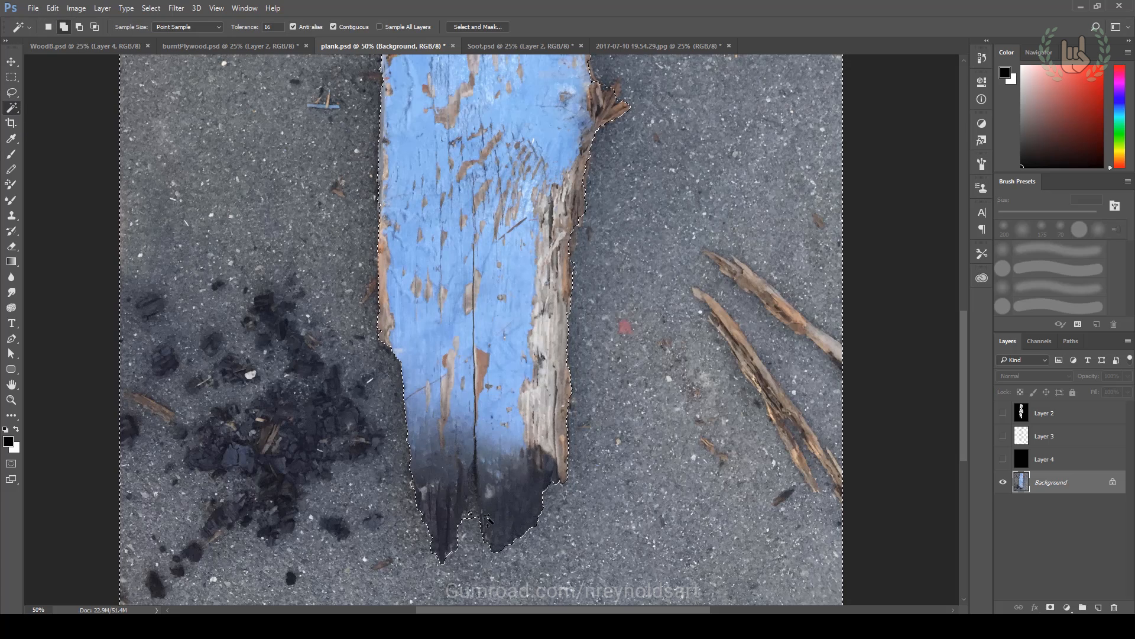
left_click(556, 462, "shift")
key("l")
key("alt")
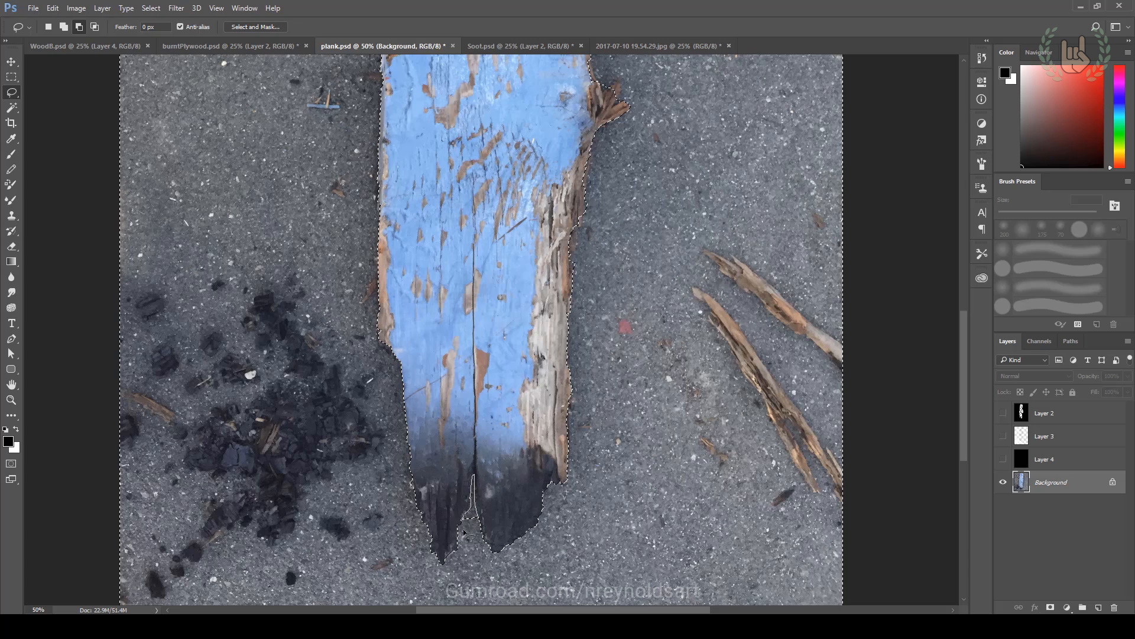
key("ctrl+z")
left_click_drag(473, 521, 480, 526, "shift")
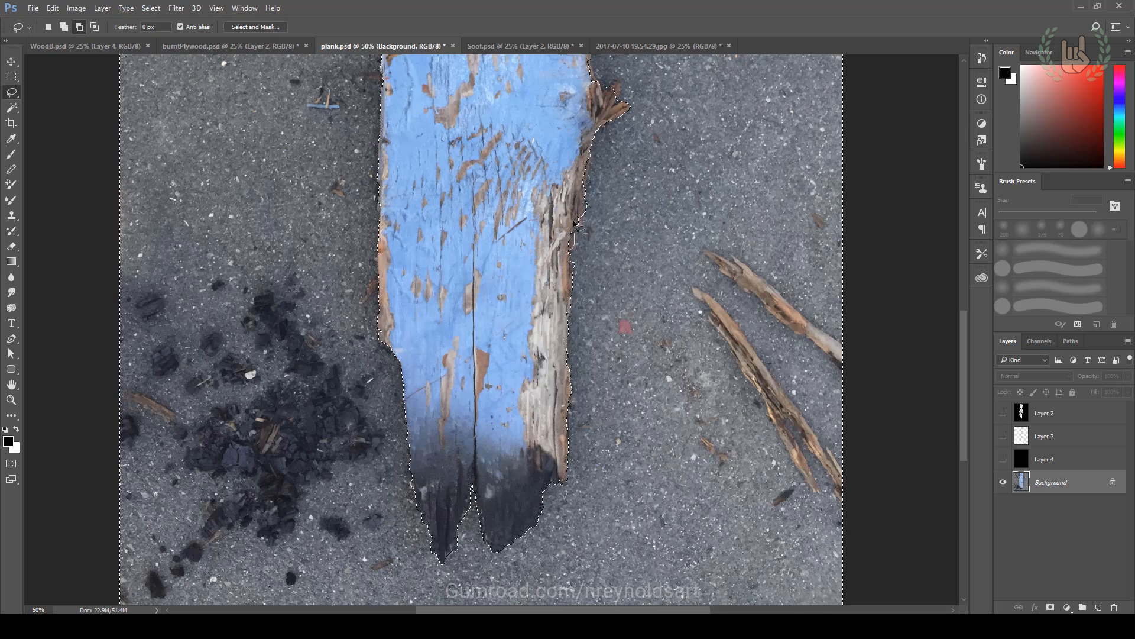
left_click_drag(561, 268, 583, 230, "alt")
Step: Create a new layer above Layer 3, fill the pavement selection with black on it and deselect
key("ctrl+minus")
key("ctrl+minus")
key("ctrl+minus")
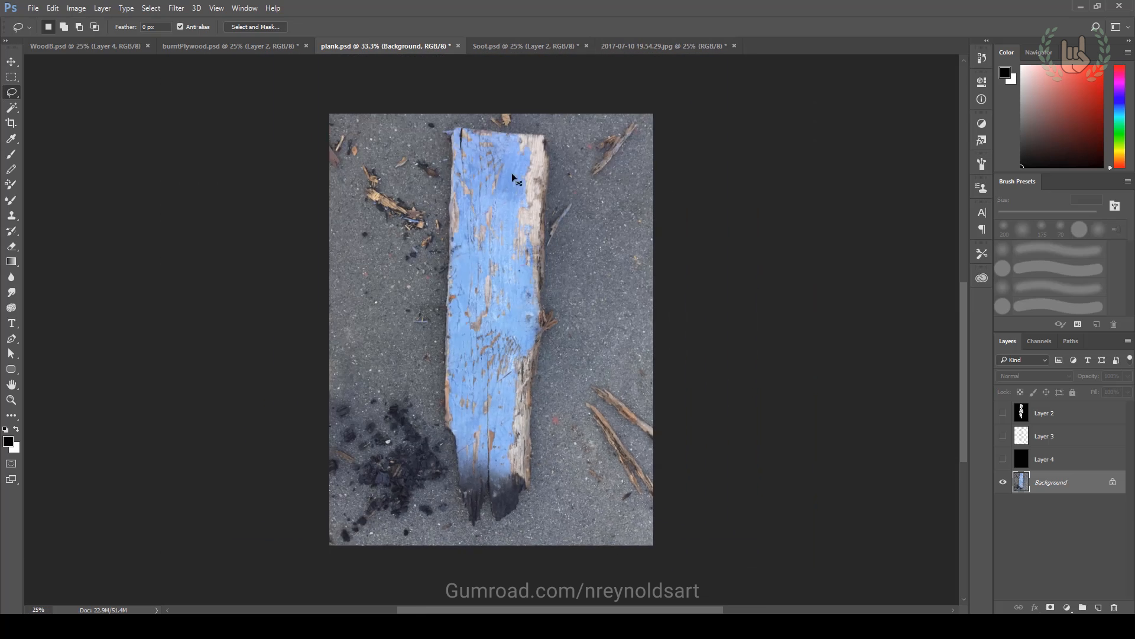
left_click(1043, 437)
key("ctrl+shift+n")
key("Return")
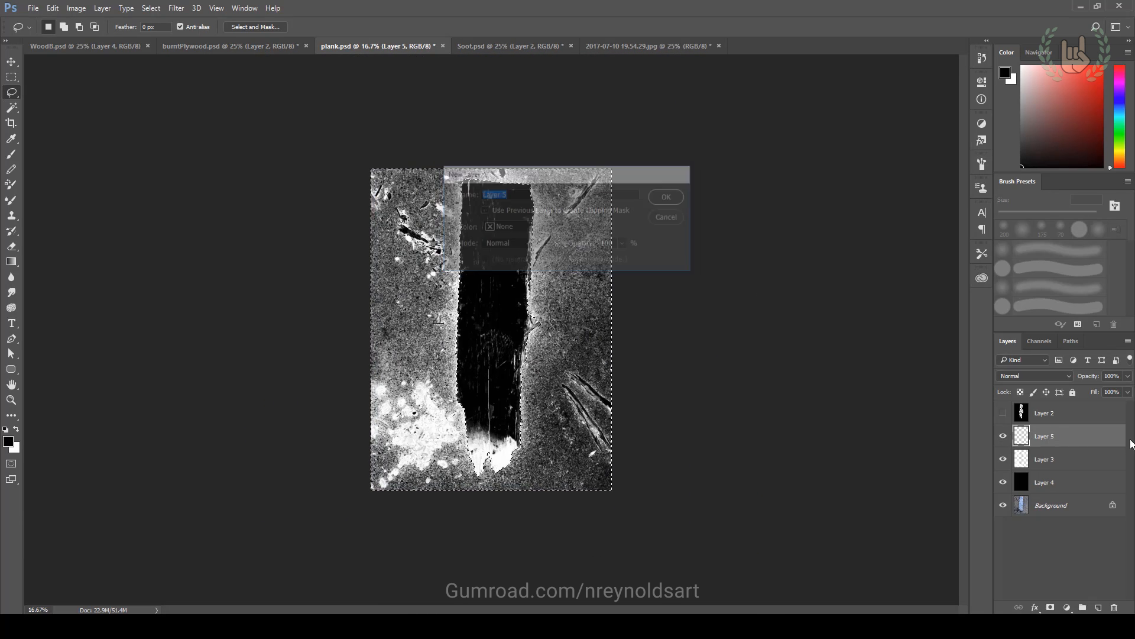
key("alt+BackSpace")
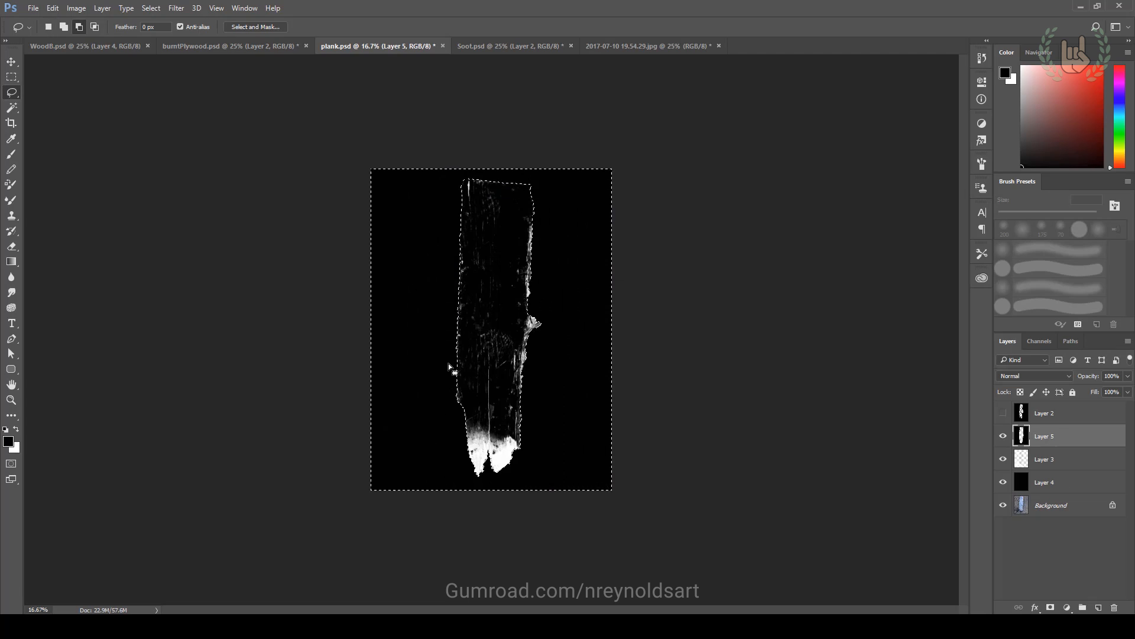
key("ctrl+d")
Step: Paint black over the stray white outline along the plank's top and left edges using a soft round 250 px brush at 100% opacity
key("ctrl+plus")
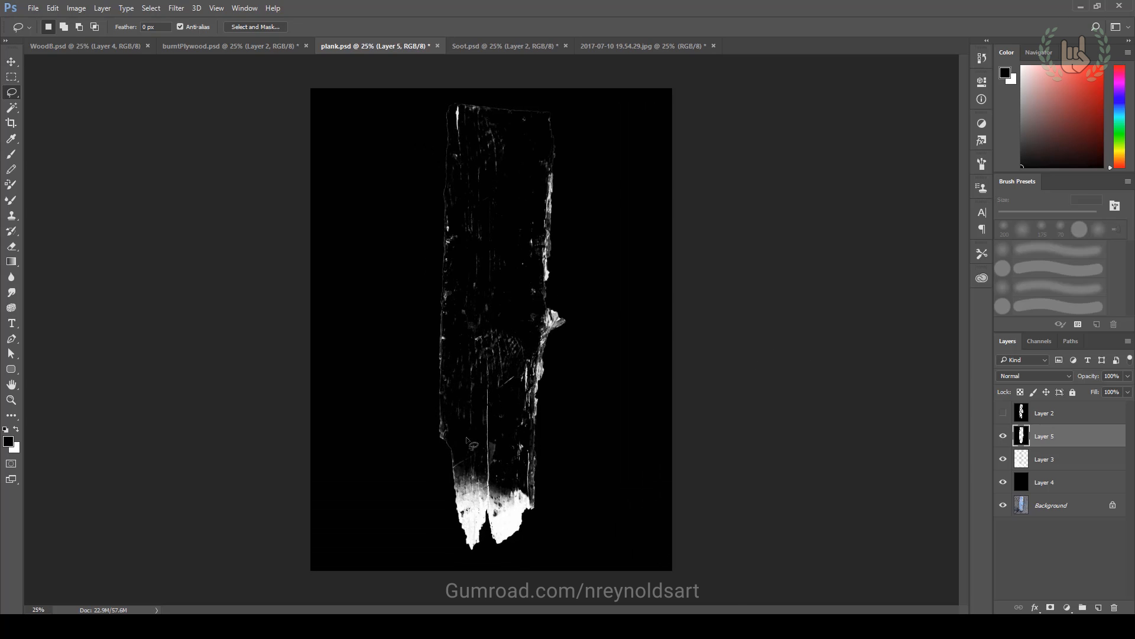
key("b")
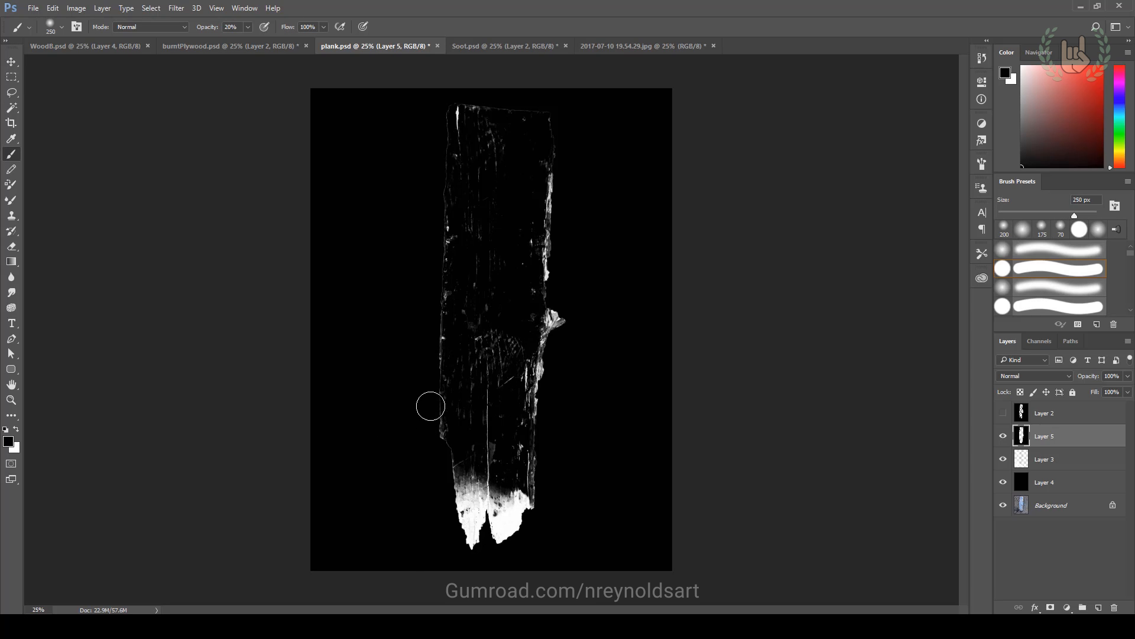
key("bracketright")
left_click(249, 28)
left_click_drag(249, 41, 359, 45)
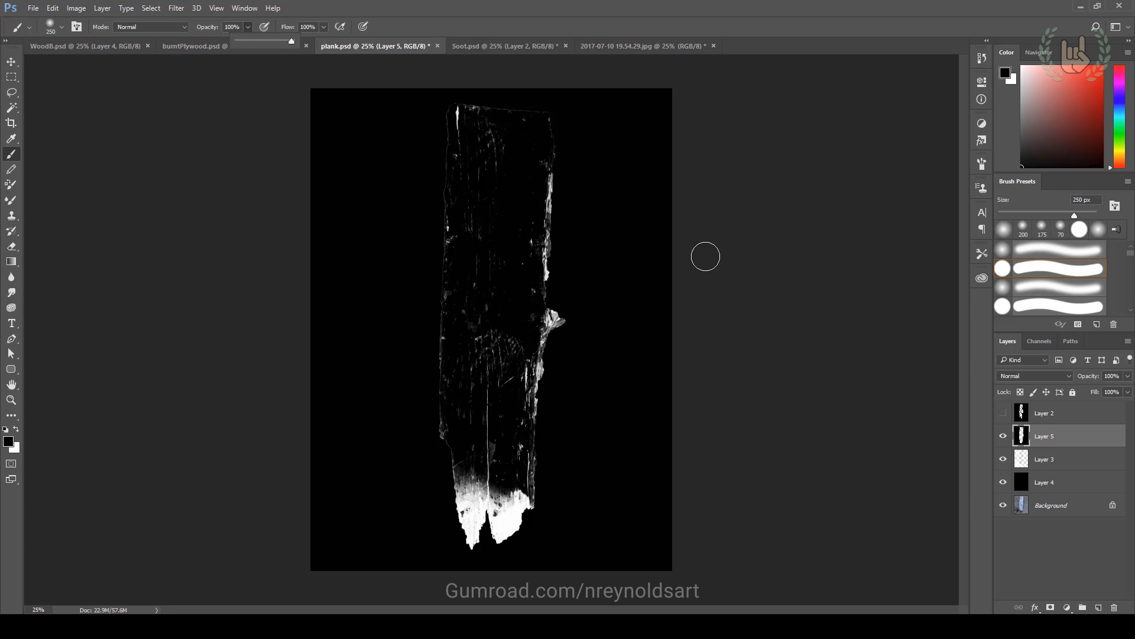
left_click(1078, 256)
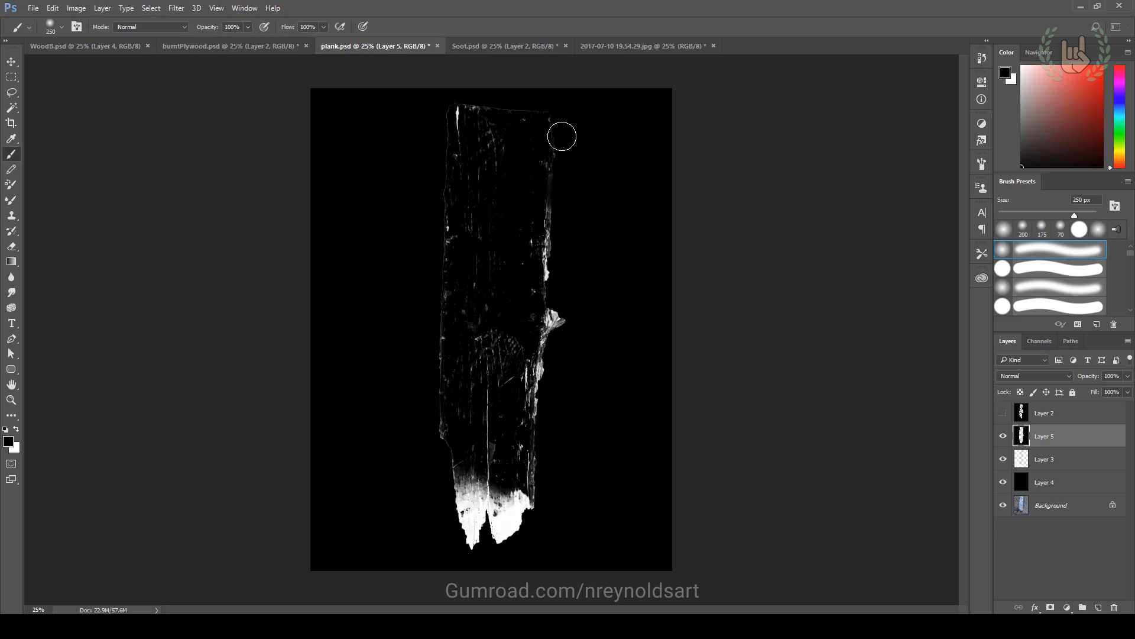
mouse_move(558, 118)
left_mouse_down()
mouse_move(469, 94)
mouse_move(437, 127)
mouse_move(436, 184)
mouse_move(433, 137)
mouse_move(428, 426)
mouse_move(446, 453)
left_mouse_up()
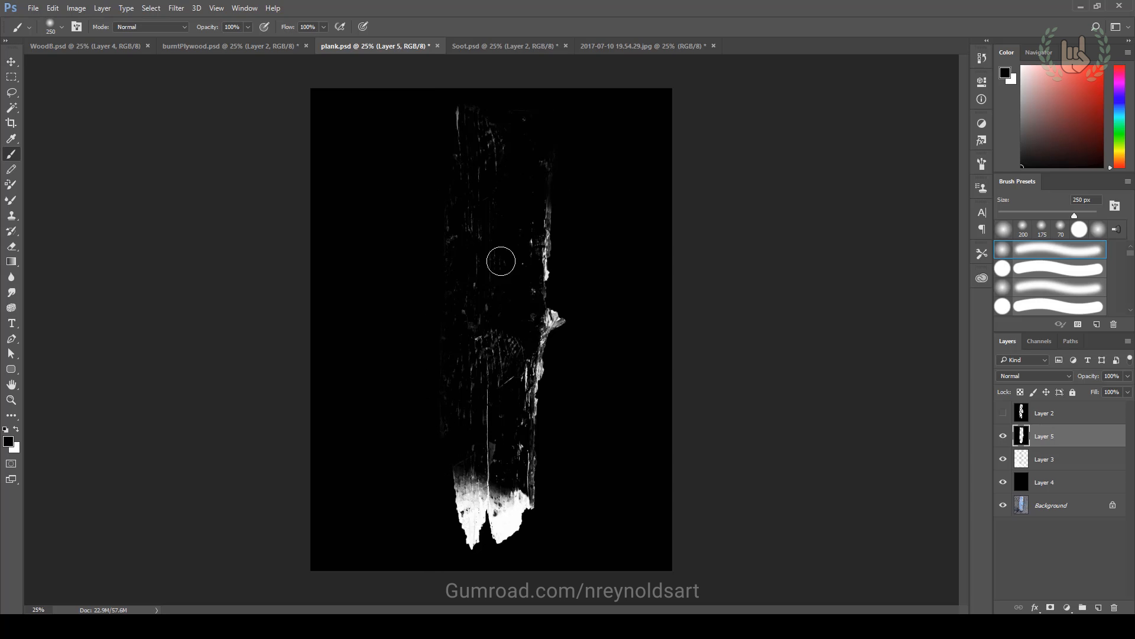
mouse_move(447, 194)
left_mouse_down()
mouse_move(456, 109)
mouse_move(438, 131)
left_mouse_up()
Step: Save the document as a separate file named plank_soot.psd in the 20170711 folder
key("ctrl+shift+s")
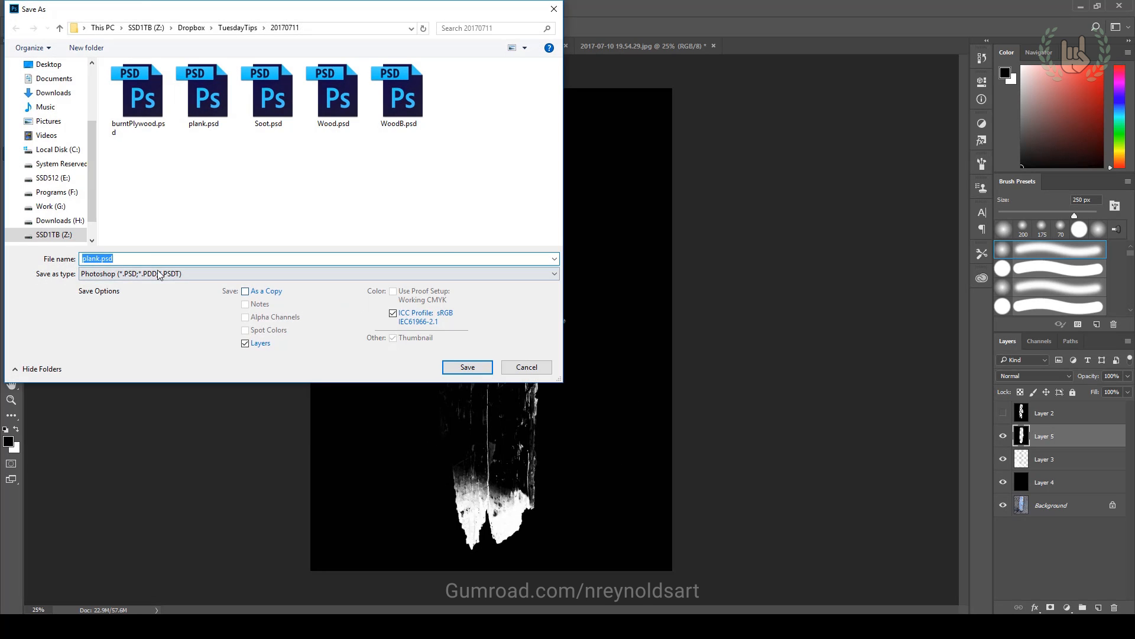
left_click(203, 95)
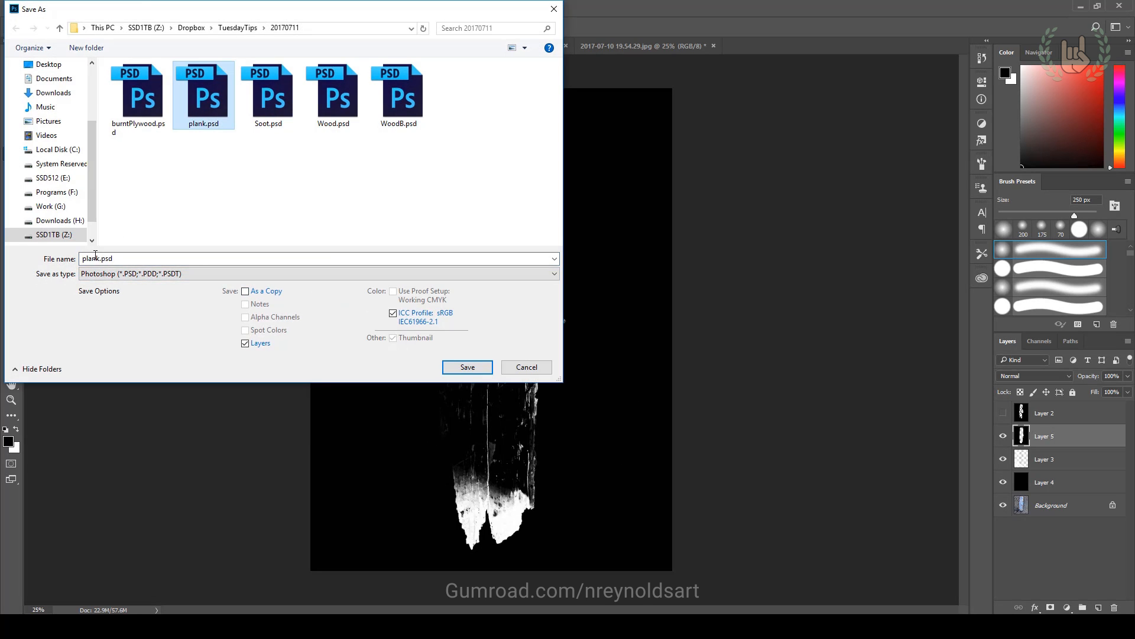
left_click(95, 258)
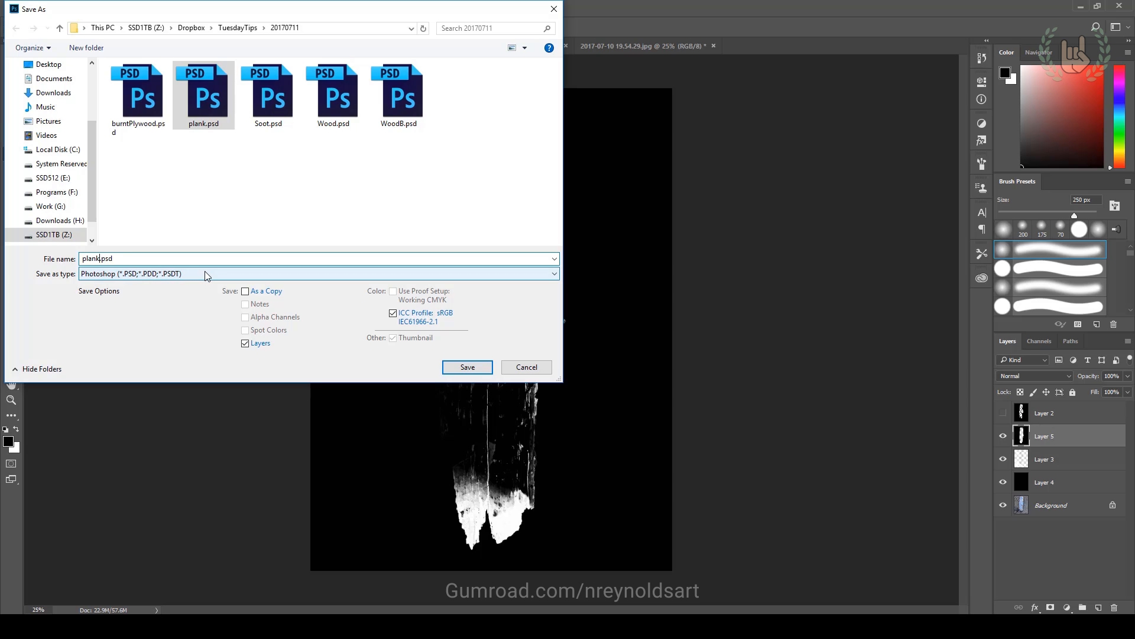
type("_soot")
key("Return")
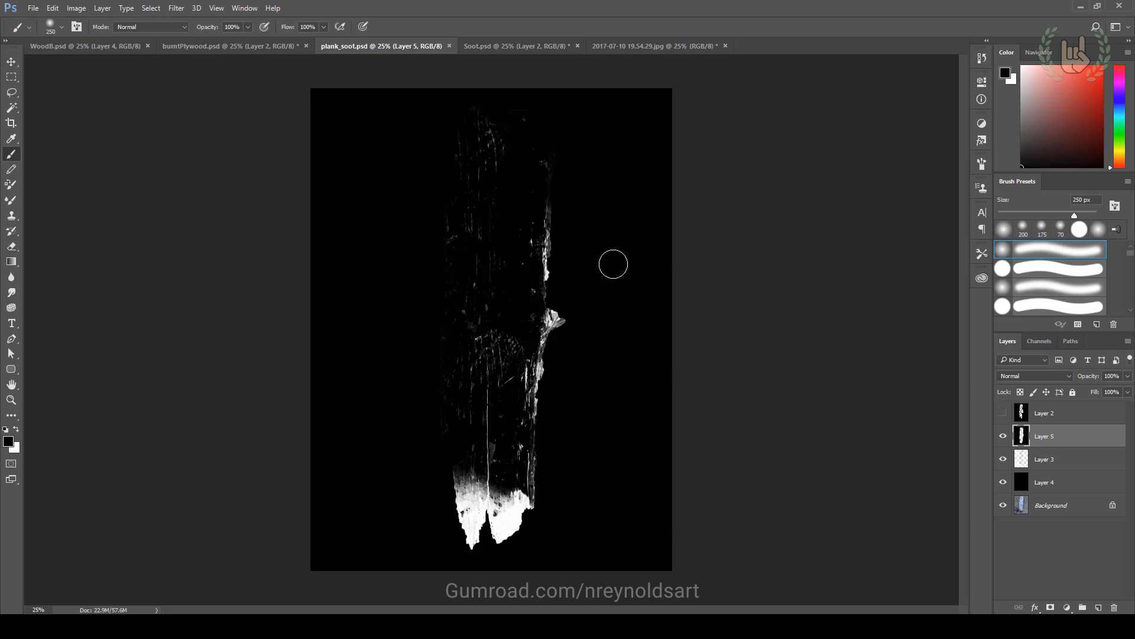
Step: Make the canvas square by setting its width to 45.333 inches, and save plank_soot.psd
left_click(80, 7)
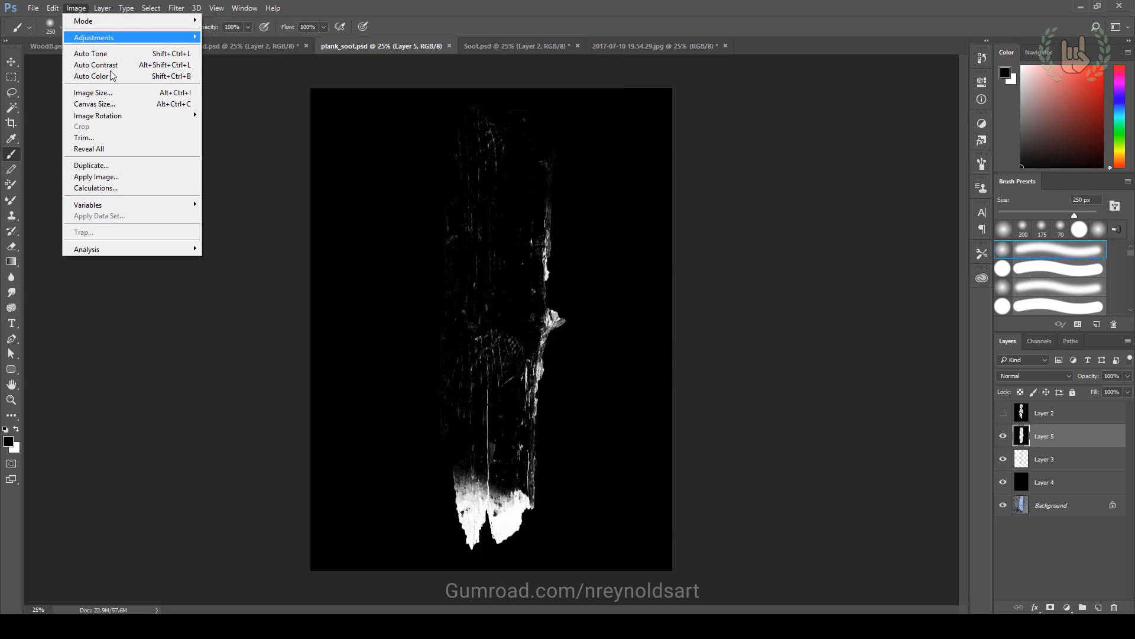
left_click(98, 103)
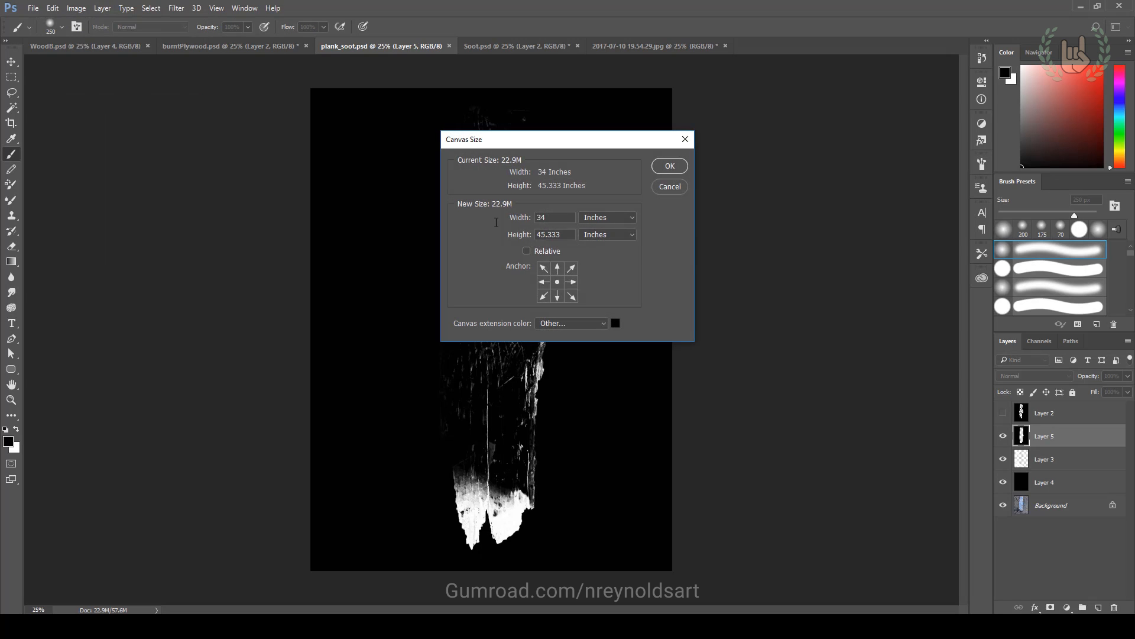
double_click(545, 217)
type("45.333")
left_click(676, 171)
key("ctrl+s")
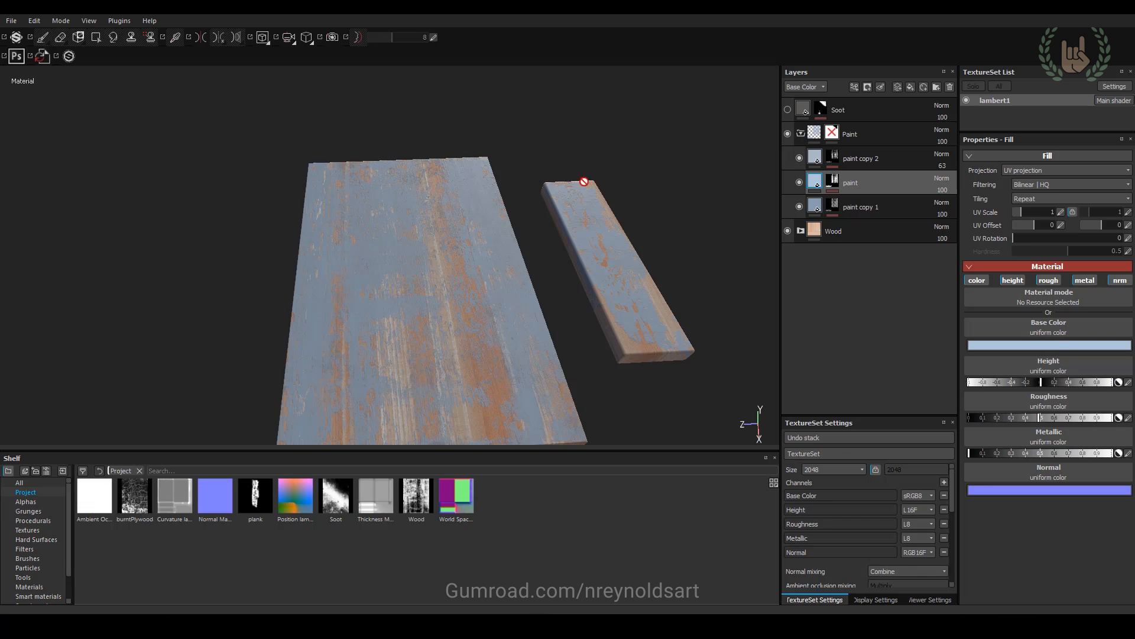
Step: View the planks from above in Substance Painter, check the project's shelf masks, and bring up the 20170711 folder in File Explorer
left_click_drag(600, 122, 507, 180, "alt")
middle_click_drag(507, 180, 465, 200, "alt")
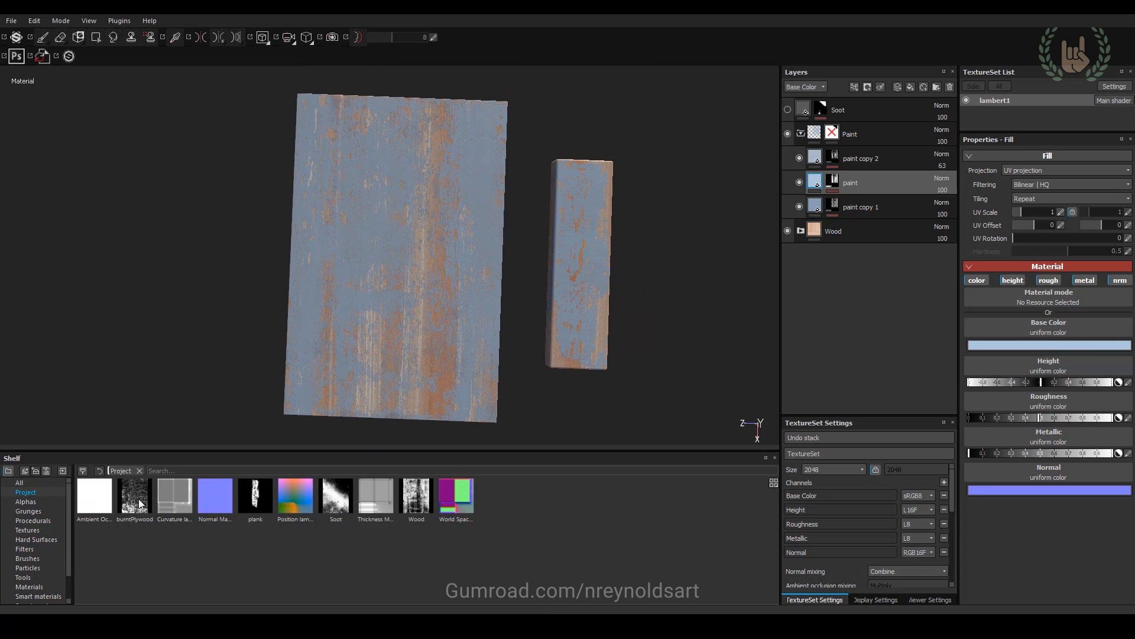
left_click(141, 502)
left_click(428, 504)
right_click(428, 506)
left_click(470, 548)
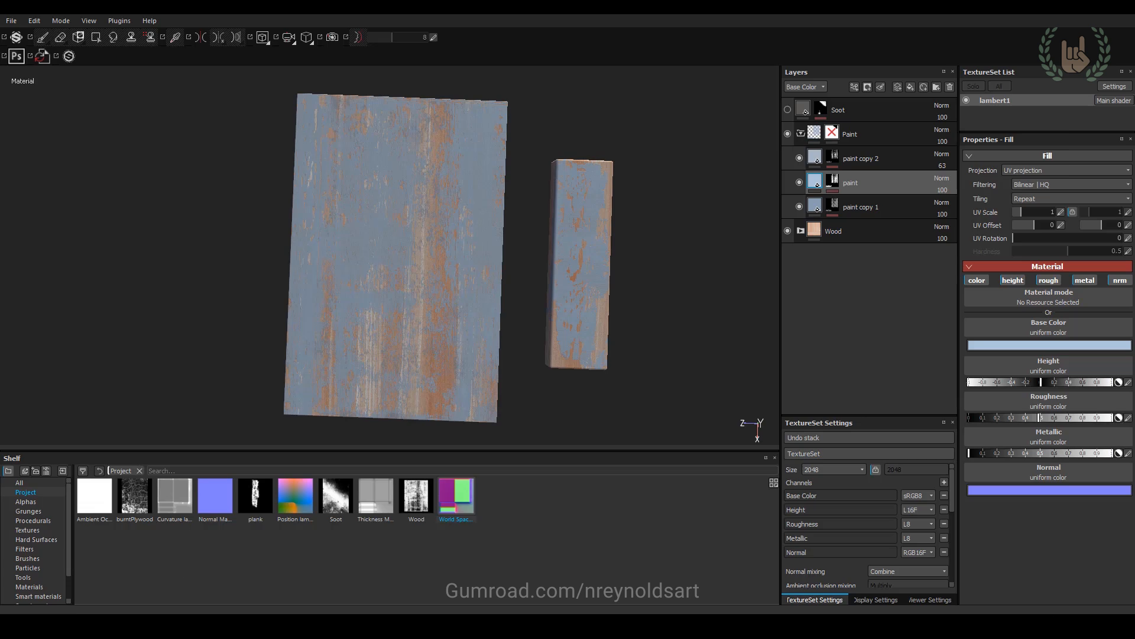
key("alt+Tab")
left_click(899, 445)
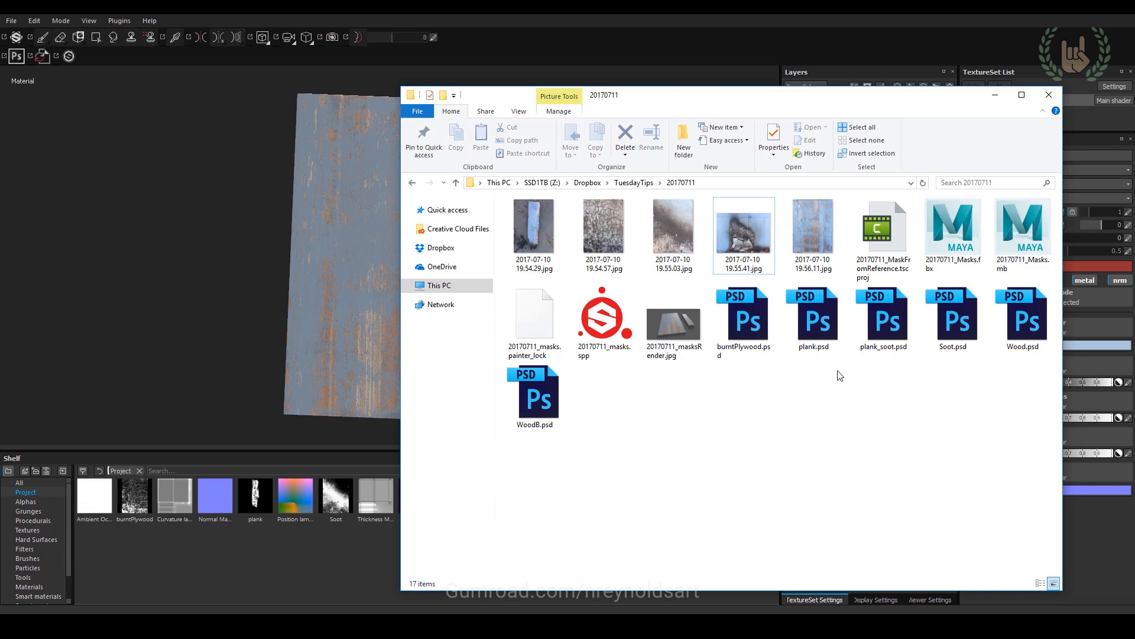
Step: Select WoodB.psd and plank_soot.psd in the 20170711 folder and bring both into Substance Painter's shelf for import
type("woodb")
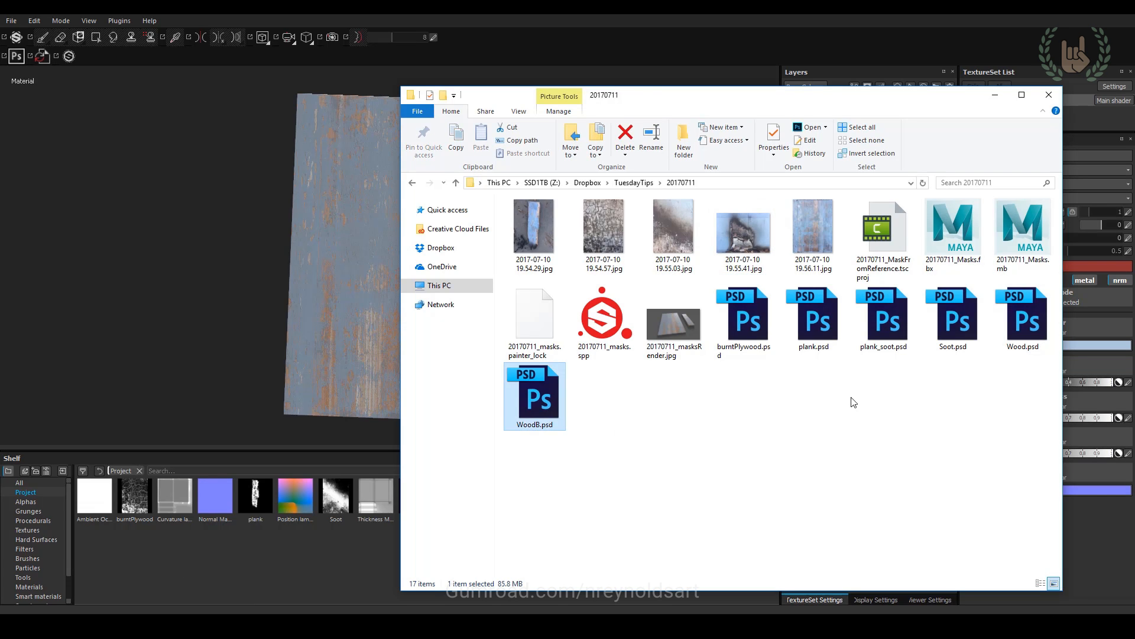
left_click(887, 331, "ctrl")
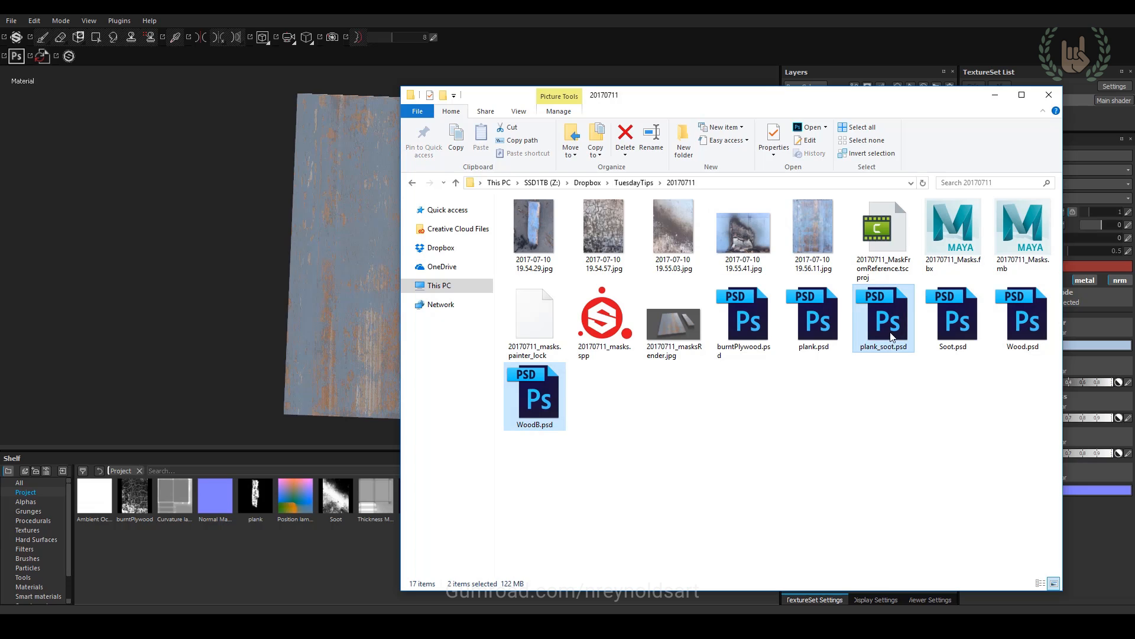
mouse_move(893, 336)
left_mouse_down()
mouse_move(834, 350)
mouse_move(325, 571)
left_mouse_up()
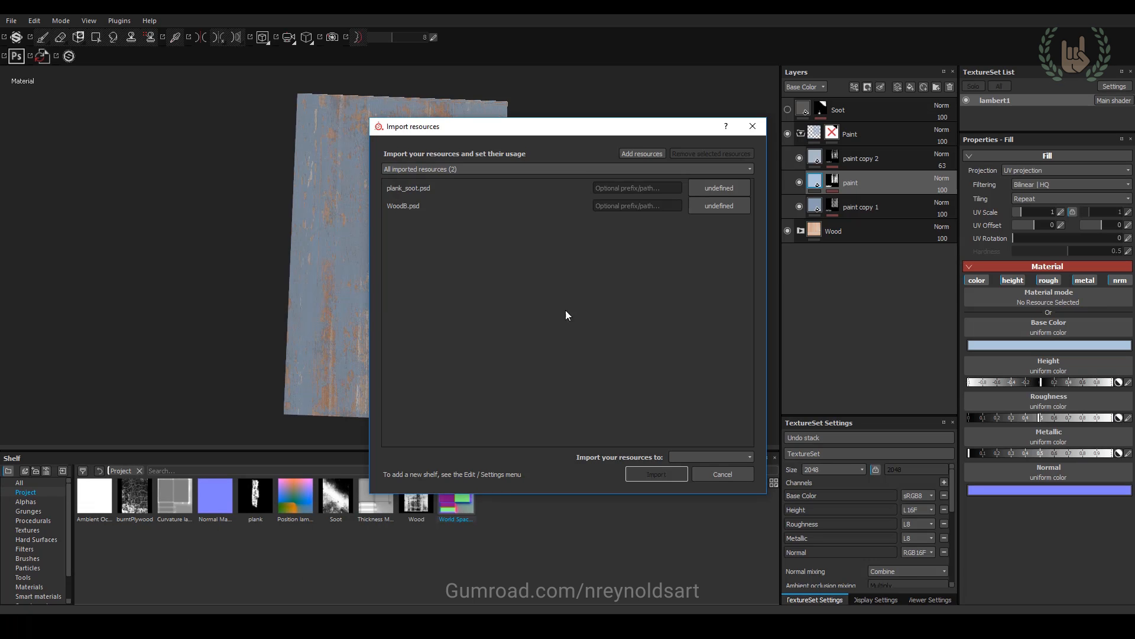
Step: Set the usage of plank_soot.psd and WoodB.psd to alpha and import them into the project 20170711_masks
left_click(416, 192)
left_click(730, 188)
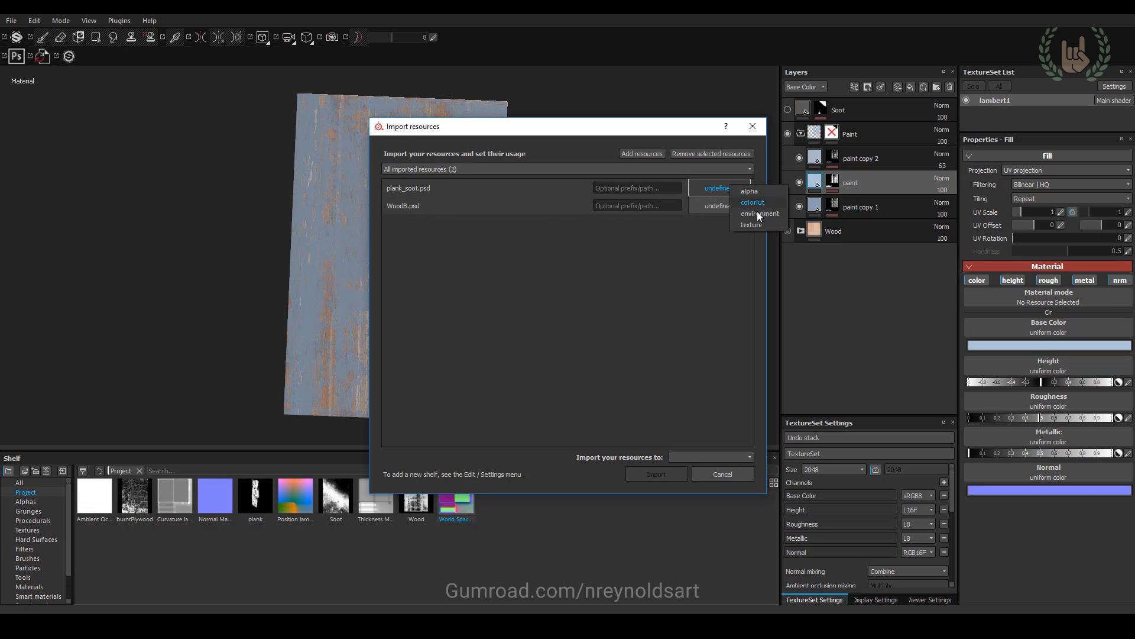
left_click(768, 193)
left_click(707, 458)
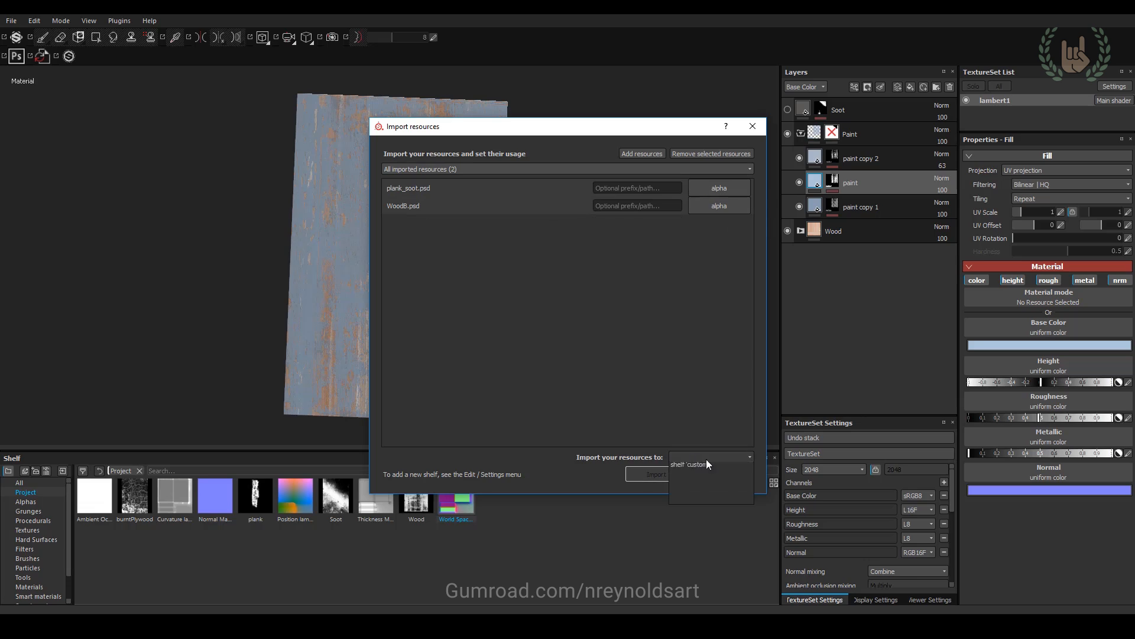
left_click(725, 475)
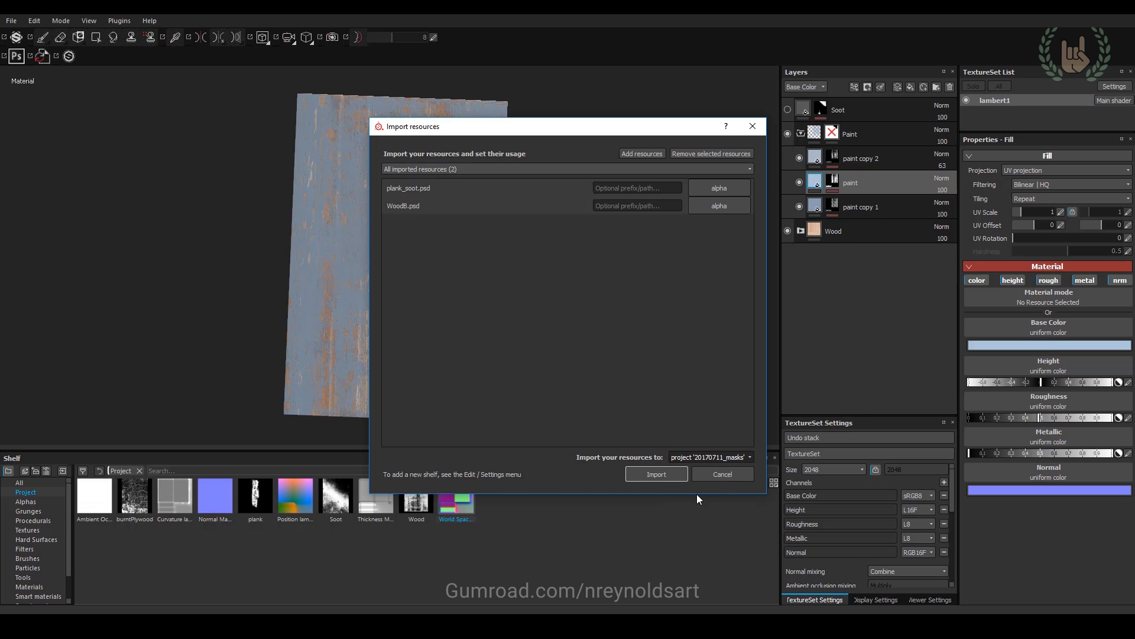
left_click(667, 475)
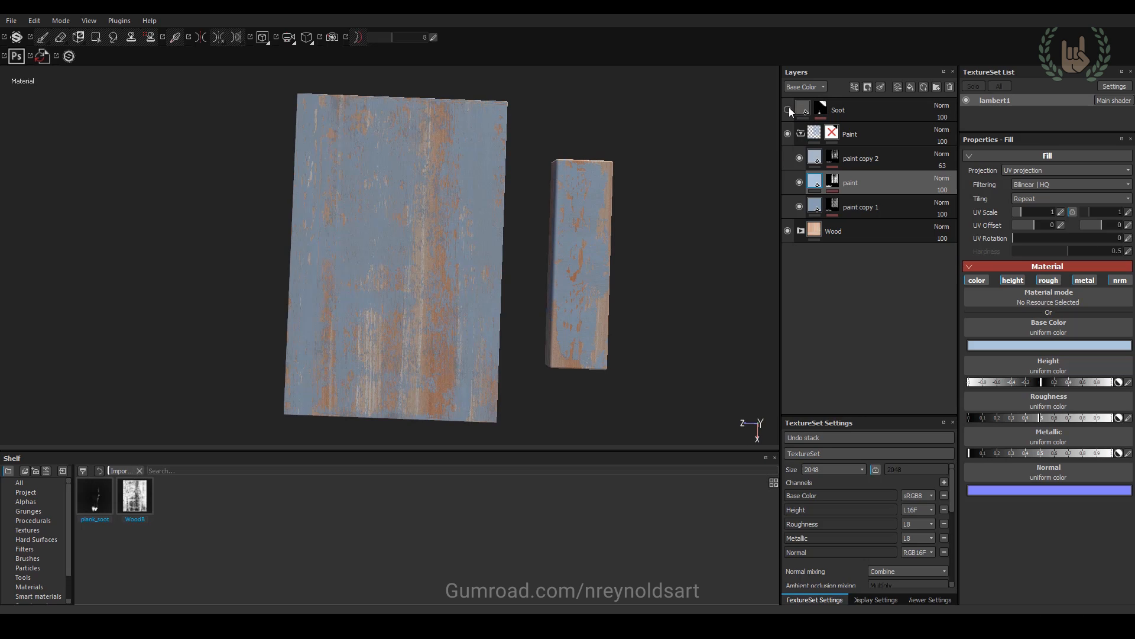
Step: Hide the Paint folder and add a new fill layer directly above it, outside the folder
left_click(788, 134)
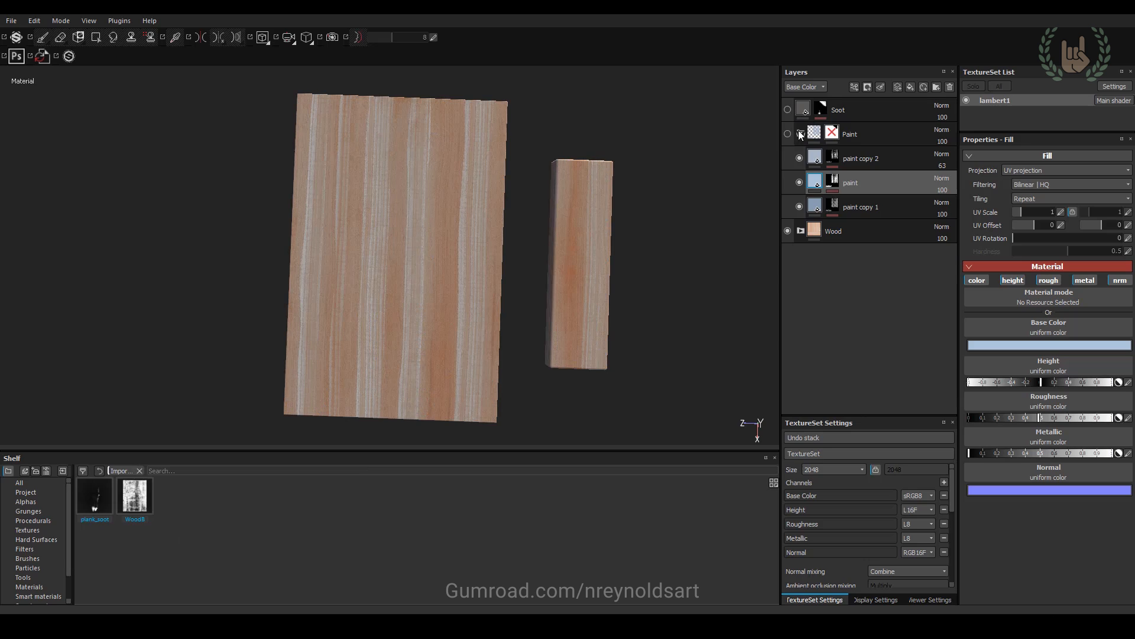
left_click(801, 133)
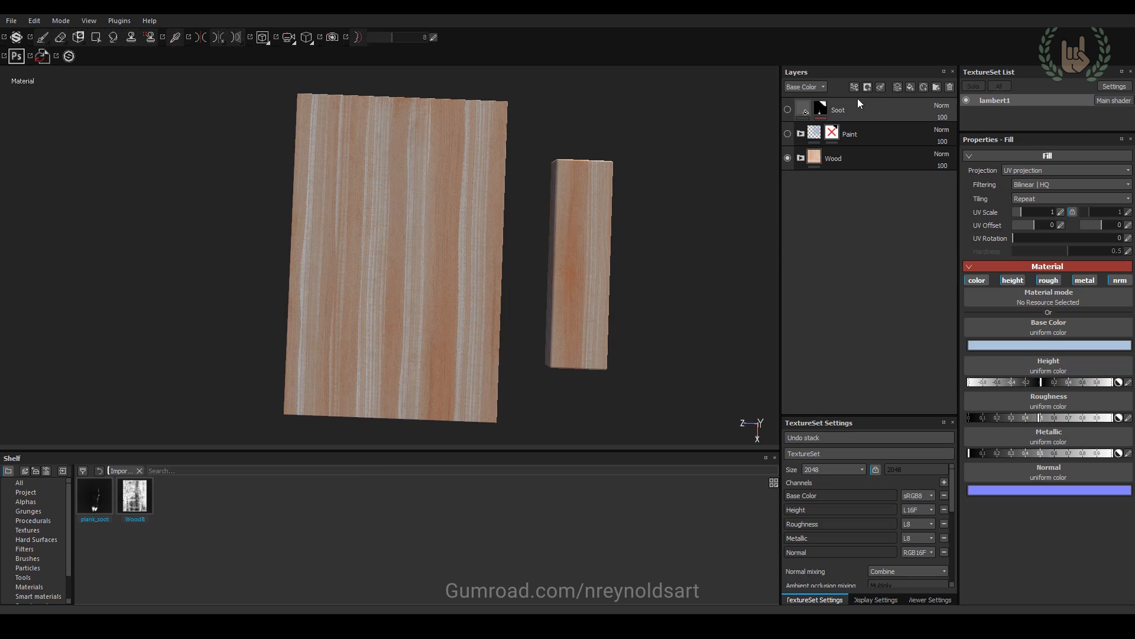
left_click(911, 87)
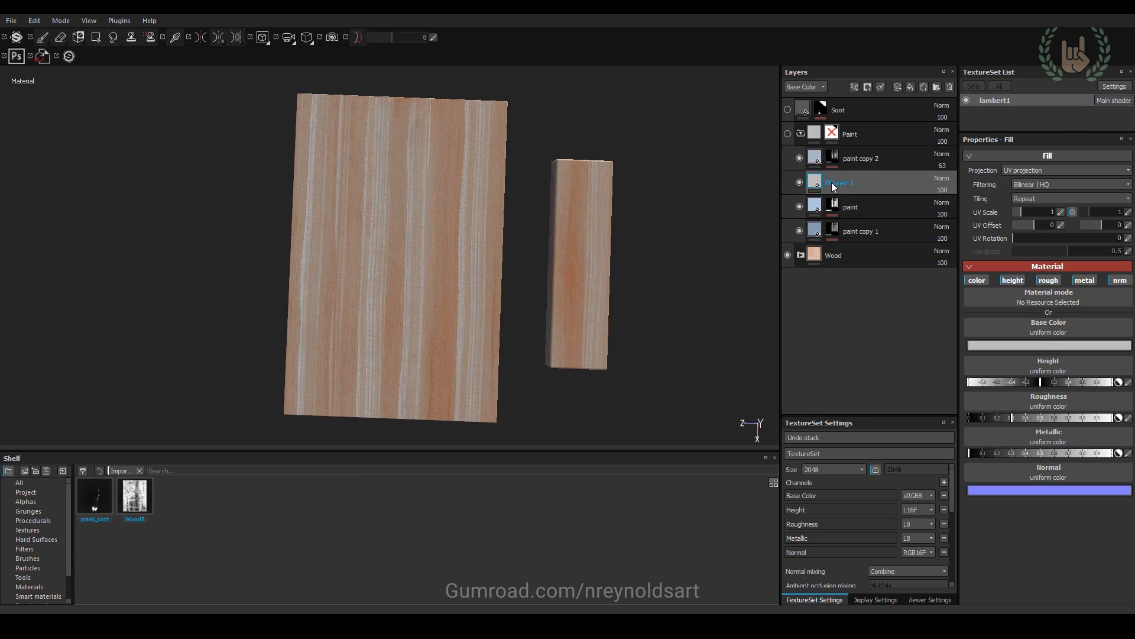
mouse_move(832, 182)
left_mouse_down()
mouse_move(870, 102)
mouse_move(852, 102)
mouse_move(845, 143)
mouse_move(829, 138)
left_mouse_up()
left_click(801, 158)
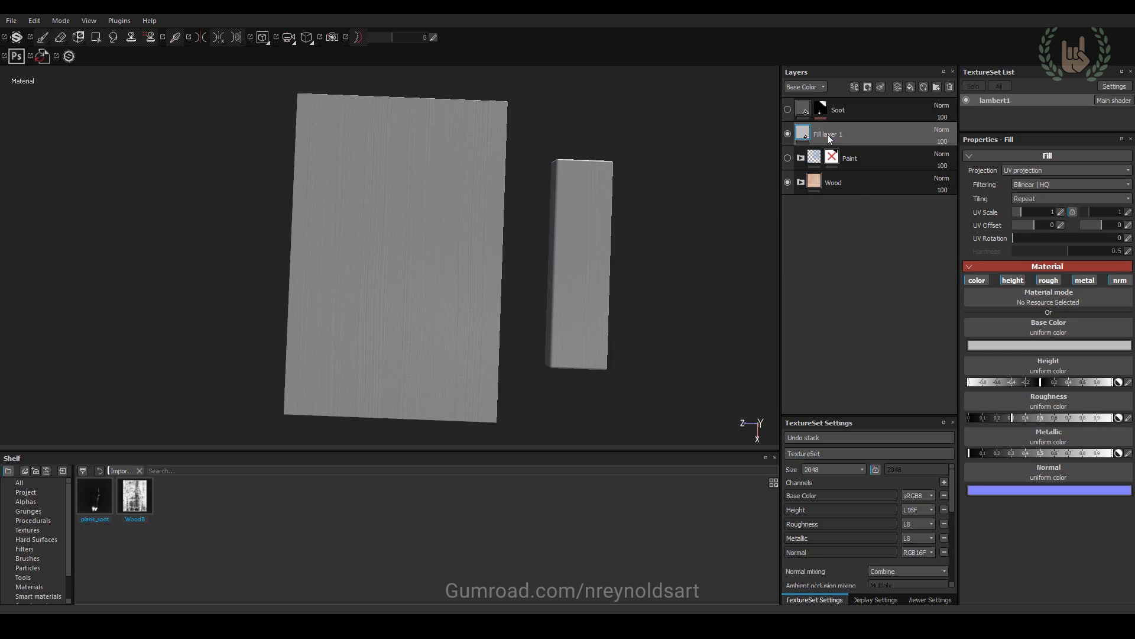
Step: Give Fill layer 1 a black mask and add a paint effect to that mask
right_click(827, 134)
left_click(829, 142)
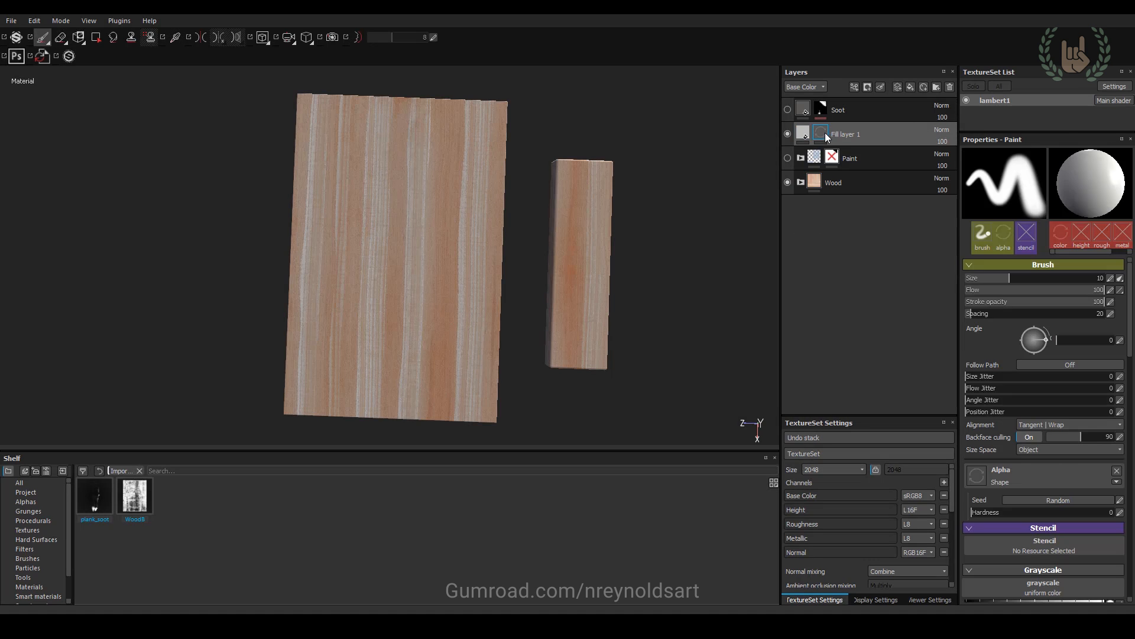
right_click(827, 136)
left_click(877, 408)
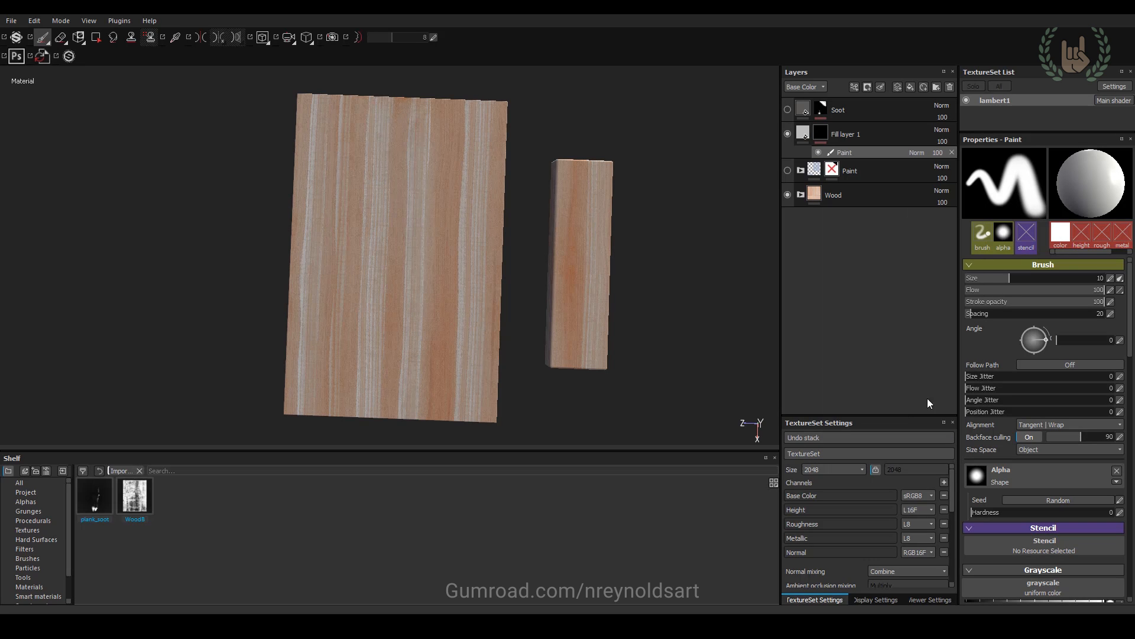
Step: Set Fill layer 1's base color to teal and its roughness to about 0.45
left_click_drag(647, 209, 668, 188, "alt")
right_click_drag(668, 188, 689, 183, "alt")
middle_click_drag(688, 183, 680, 138, "alt")
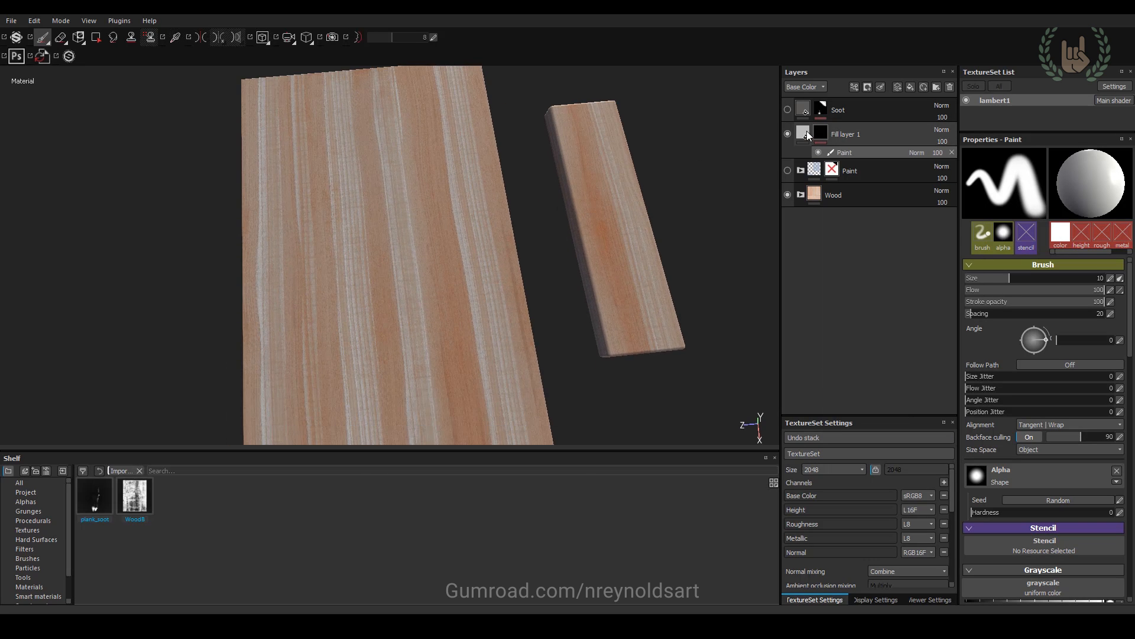
left_click(805, 131)
left_click(1042, 346)
mouse_move(999, 368)
left_mouse_down()
mouse_move(1010, 348)
mouse_move(999, 365)
mouse_move(1059, 347)
mouse_move(1056, 360)
mouse_move(1006, 352)
left_mouse_up()
left_click(1110, 279)
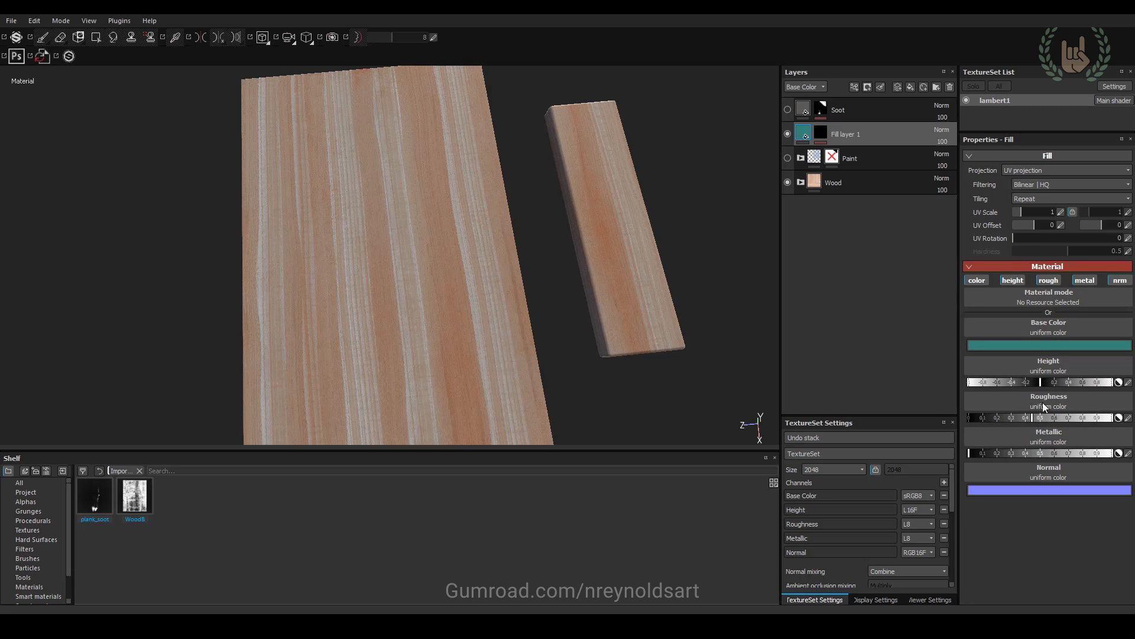
left_click_drag(1033, 417, 1032, 418)
Step: Set Fill layer 1's height to 0.05, after first trying 0.01
left_click(1128, 383)
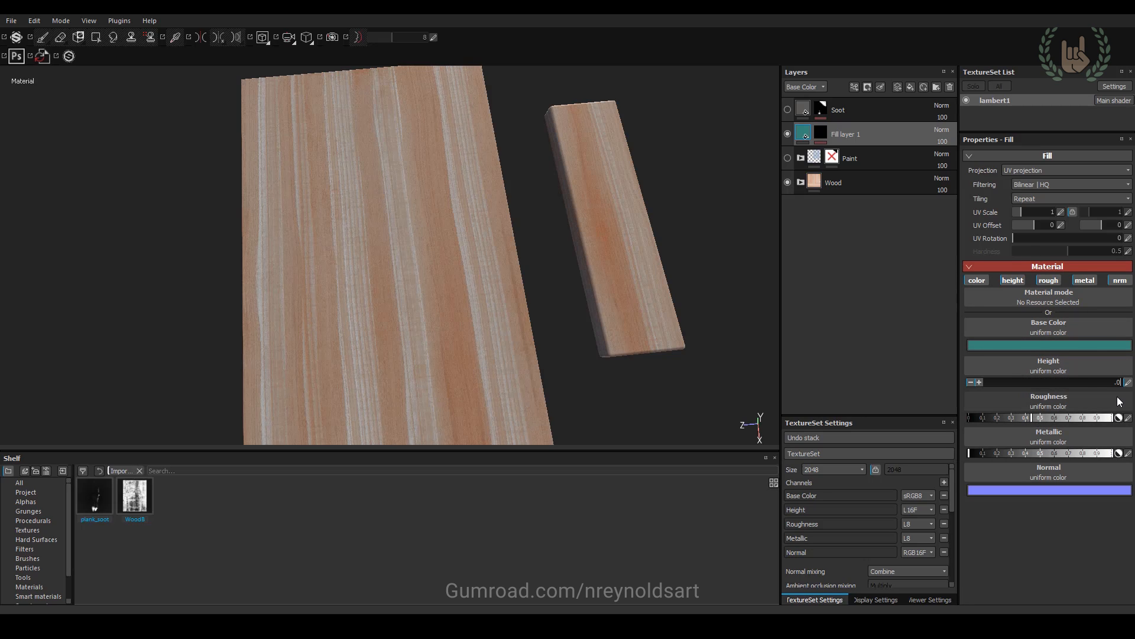
type(".01")
key("Return")
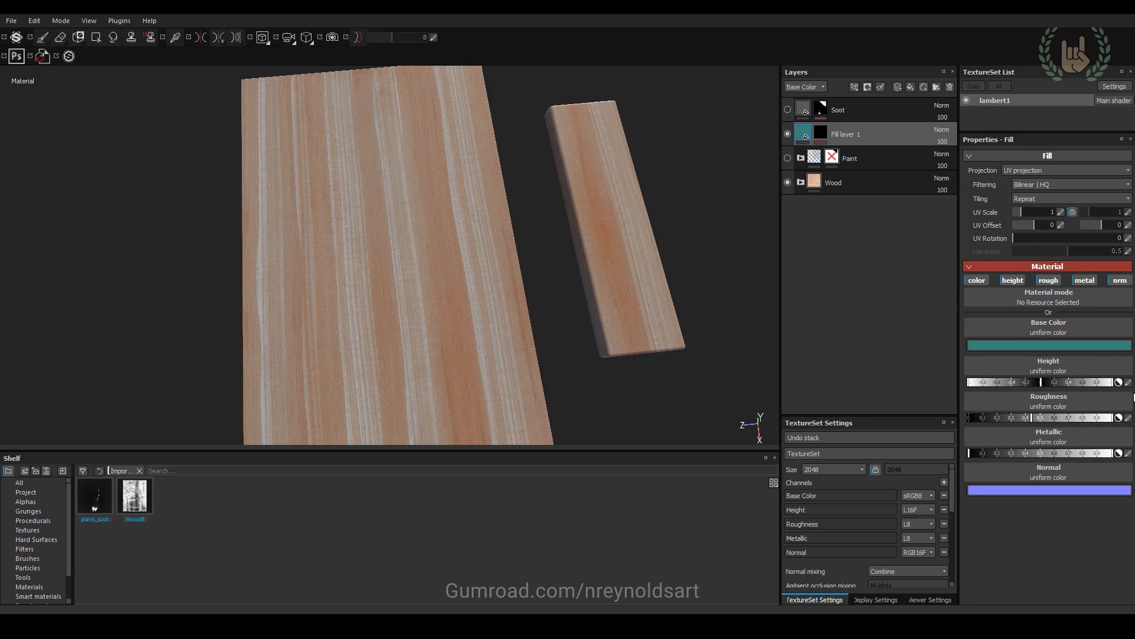
left_click(1129, 383)
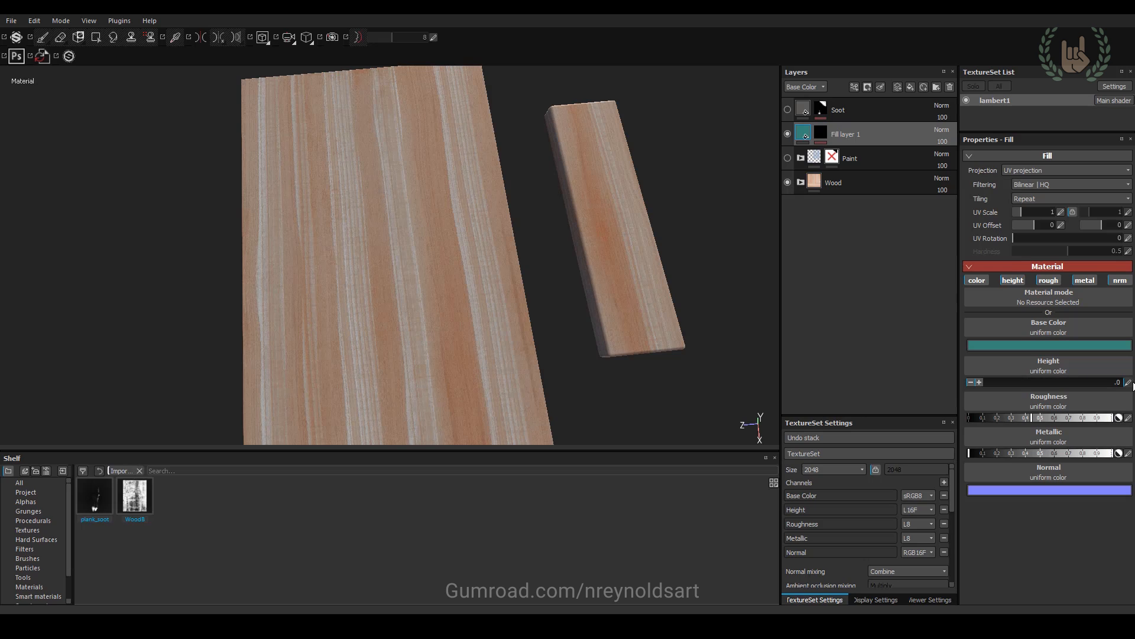
type(".05")
key("Return")
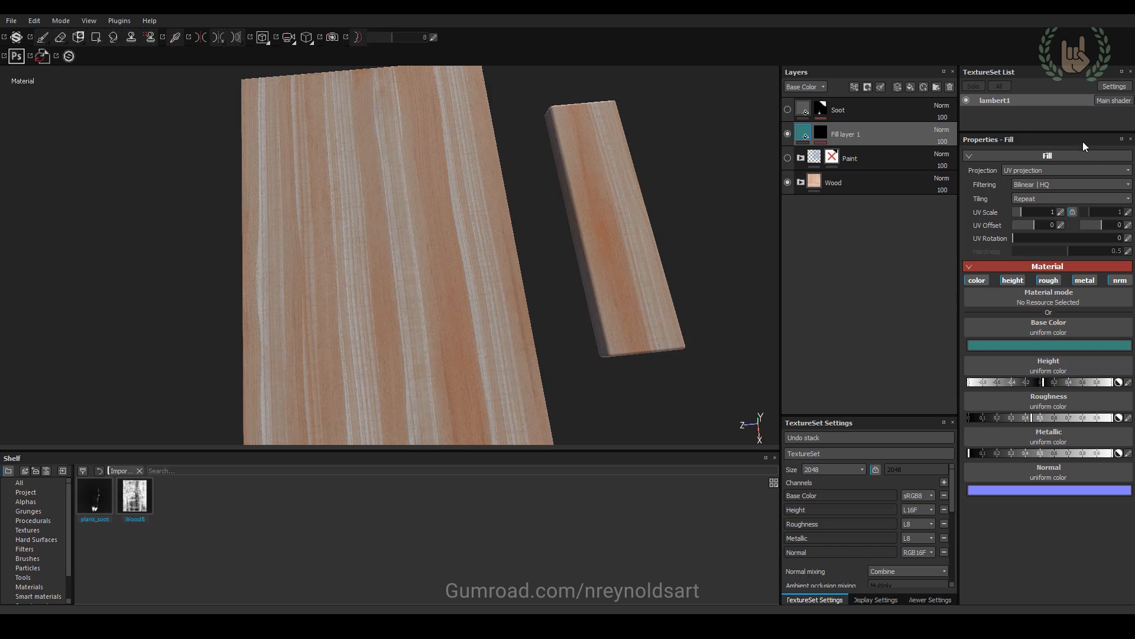
Step: Select the paint effect in Fill layer 1's mask and try a brush stroke across the large plank, undoing it
left_click(819, 131)
left_click(846, 151)
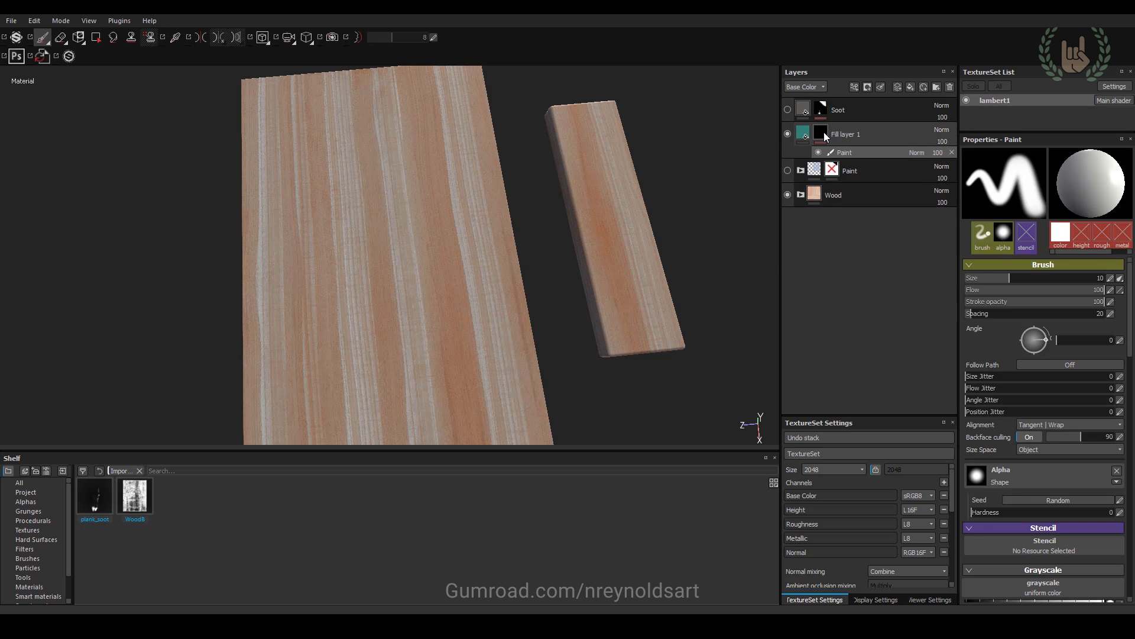
left_click_drag(324, 223, 467, 177)
key("ctrl+z")
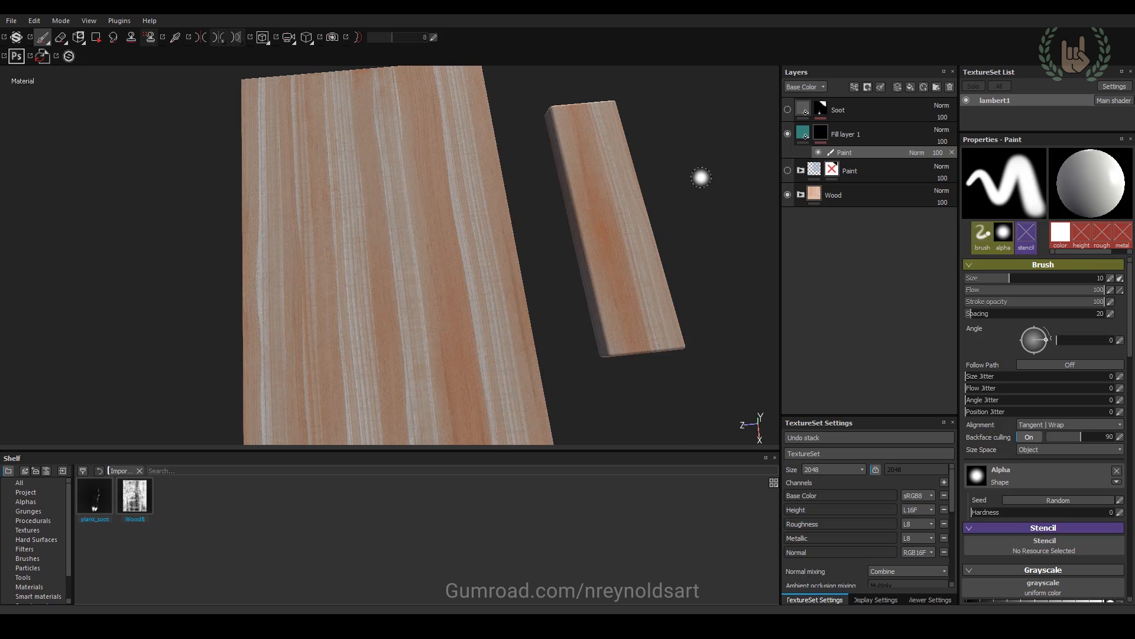
Step: Switch the viewport to an orthographic camera and view both planks from straight above
mouse_move(702, 177)
left_mouse_down("alt")
mouse_move(686, 201)
mouse_move(677, 159)
mouse_move(697, 211)
left_mouse_up("alt")
left_click(307, 38)
mouse_move(699, 217)
right_mouse_down("alt")
mouse_move(697, 104)
mouse_move(697, 142)
right_mouse_up("alt")
mouse_move(697, 142)
left_mouse_down("alt")
mouse_move(706, 173)
mouse_move(693, 150)
left_mouse_up("alt")
middle_click_drag(693, 149, 712, 220, "alt")
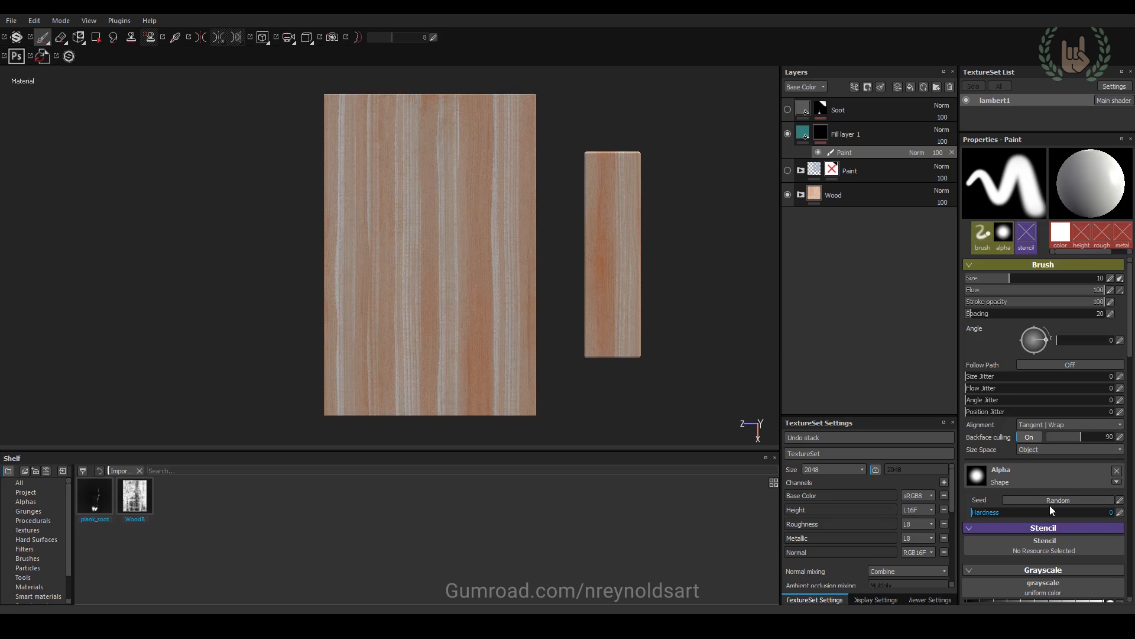
Step: Clear the brush's alpha shape and look through the alpha library for the imported masks
scroll(1050, 505, "down", 2)
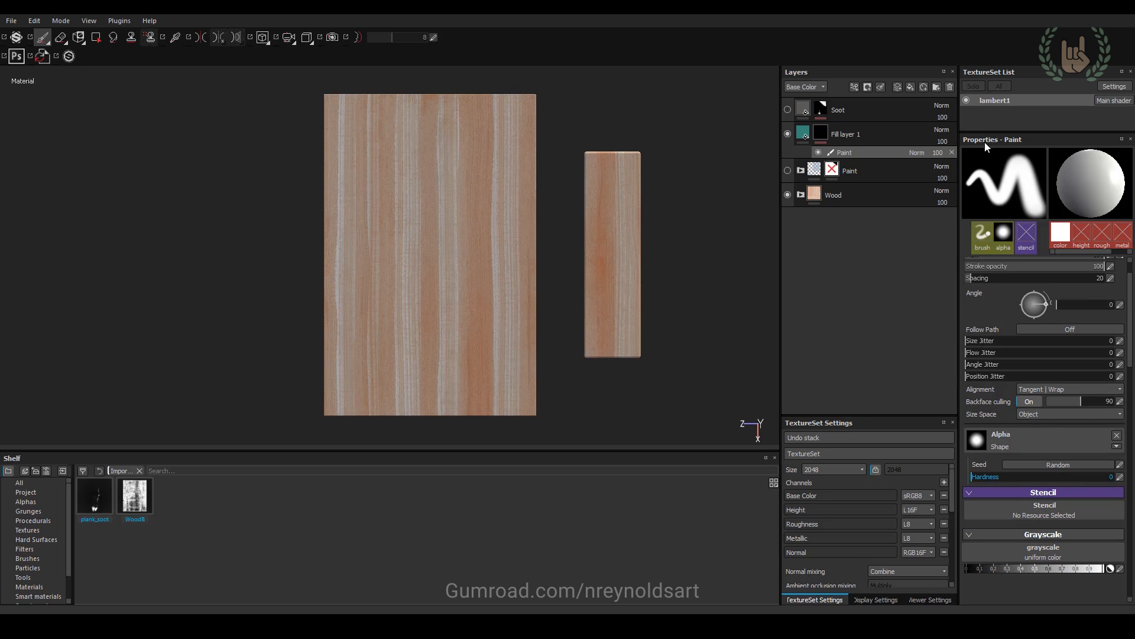
left_click(237, 516)
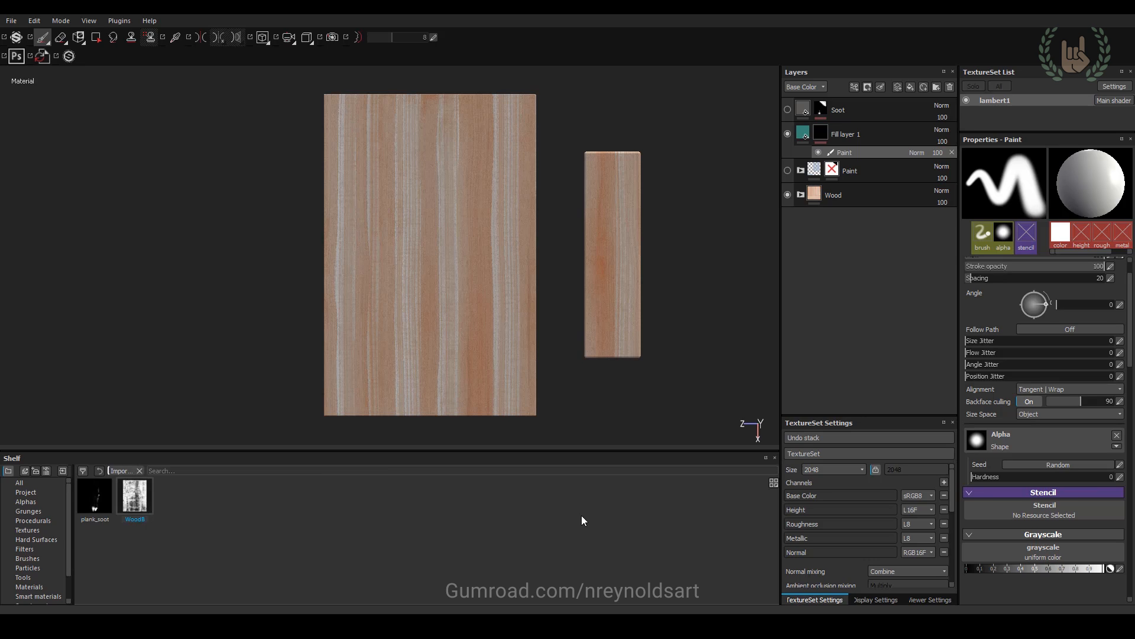
left_click(1117, 436)
left_click(1080, 436)
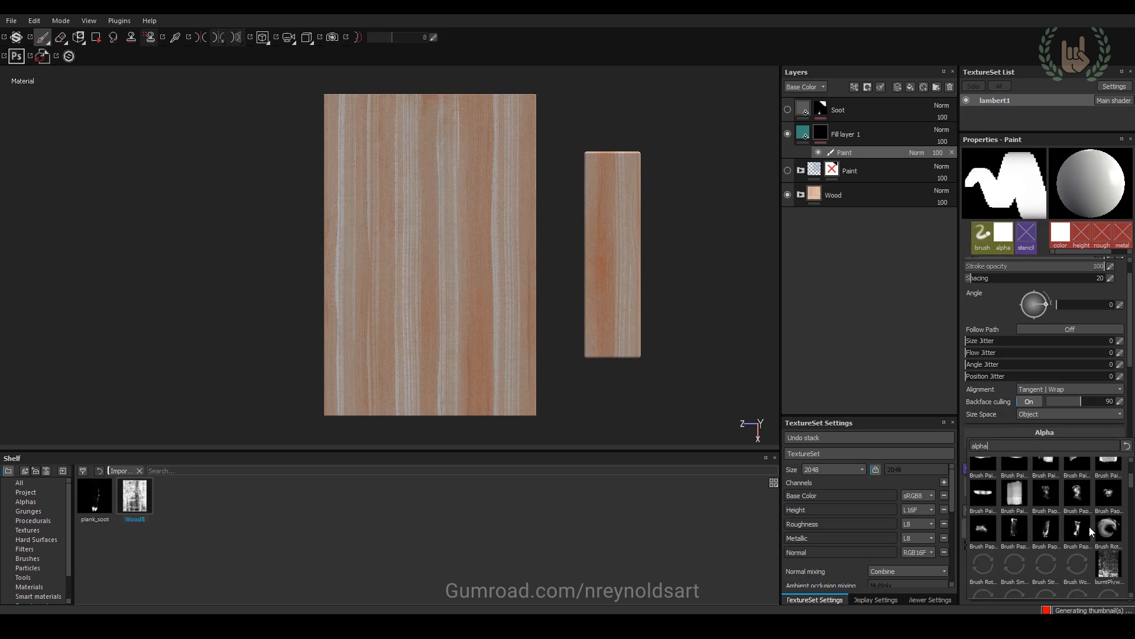
scroll(1089, 526, "down", 5)
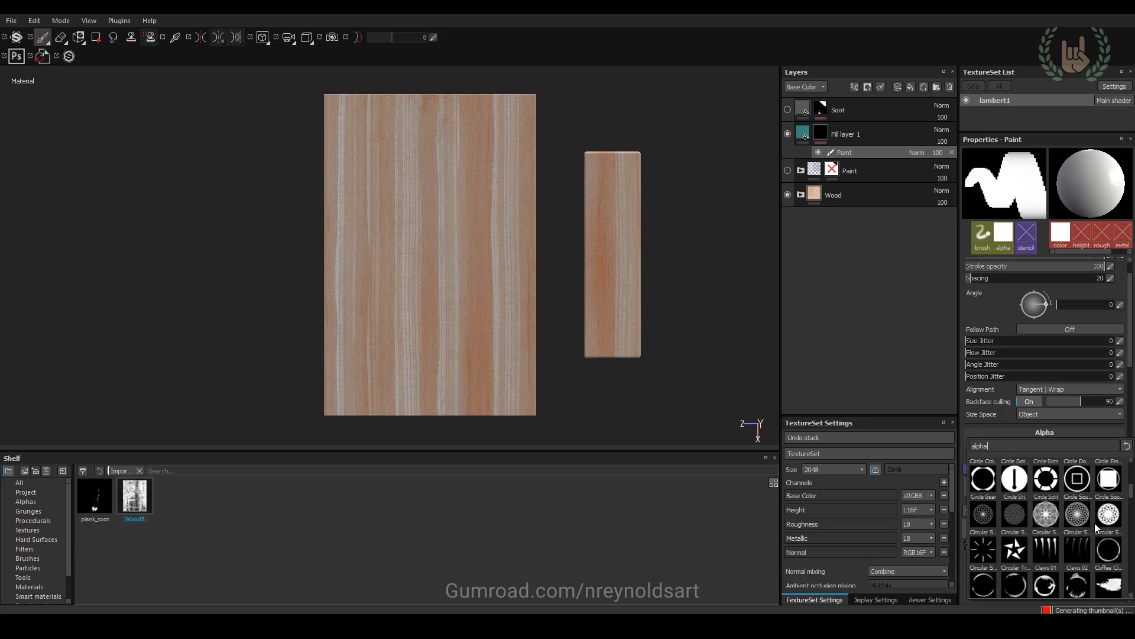
scroll(1094, 522, "down", 4)
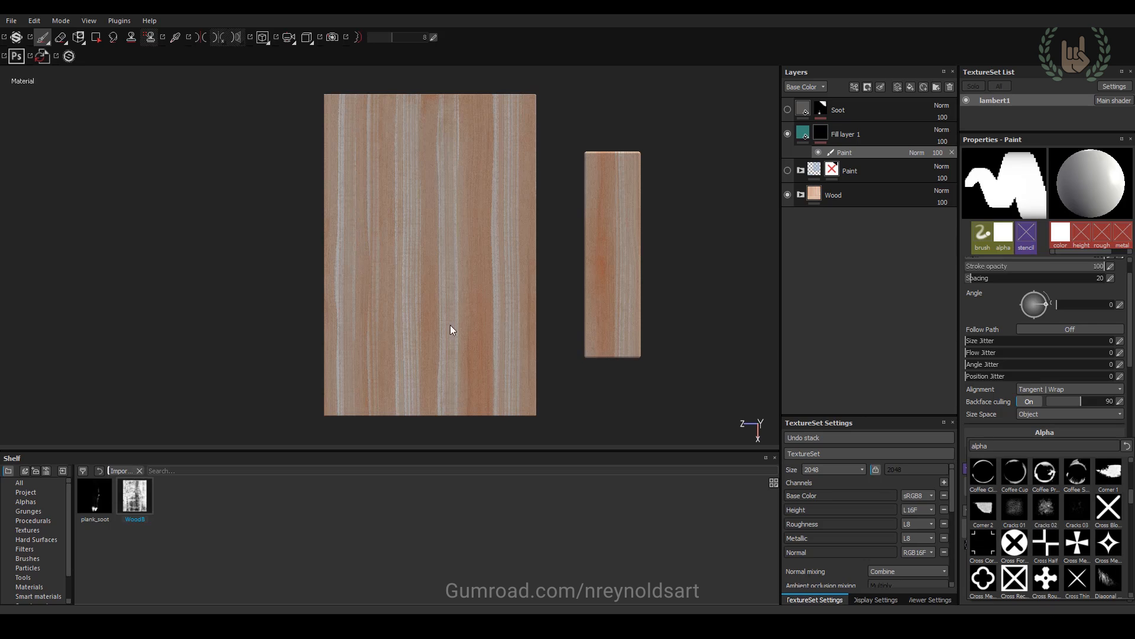
left_click(623, 393)
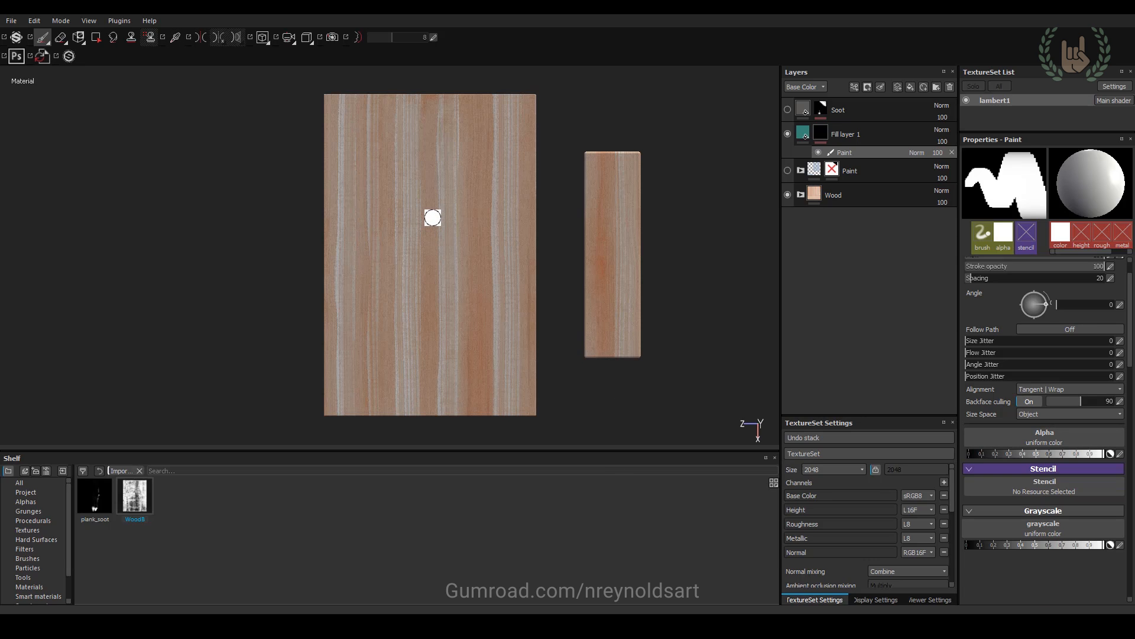
Step: Enlarge the brush and look further through the alpha library for the imported masks
right_click_drag(433, 218, 482, 228, "ctrl")
left_click(1088, 435)
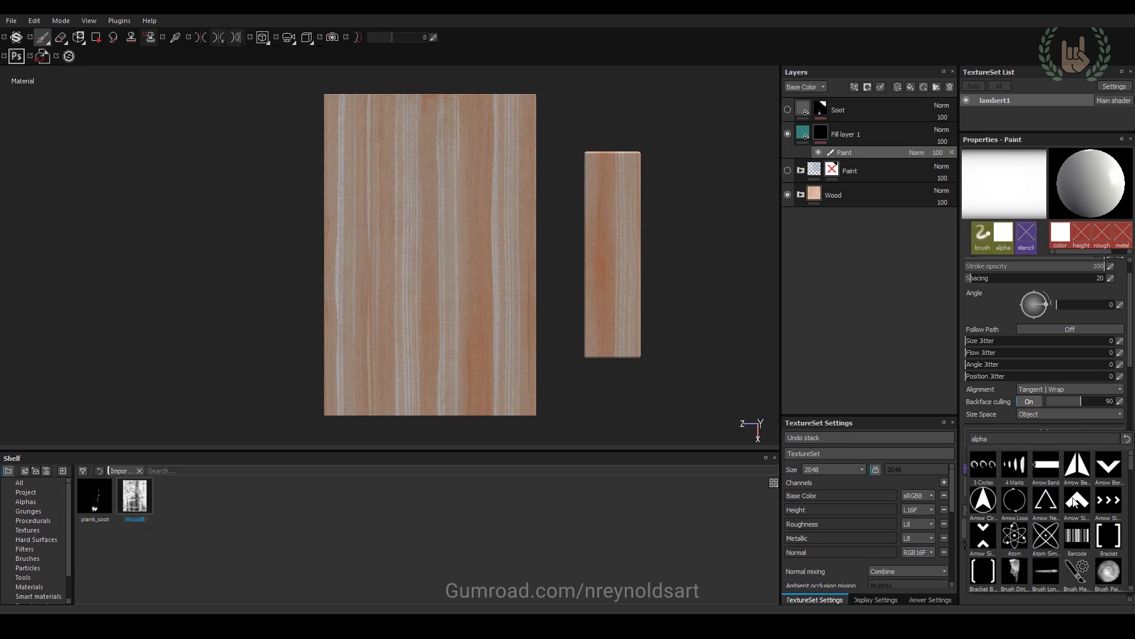
scroll(1074, 502, "down", 8)
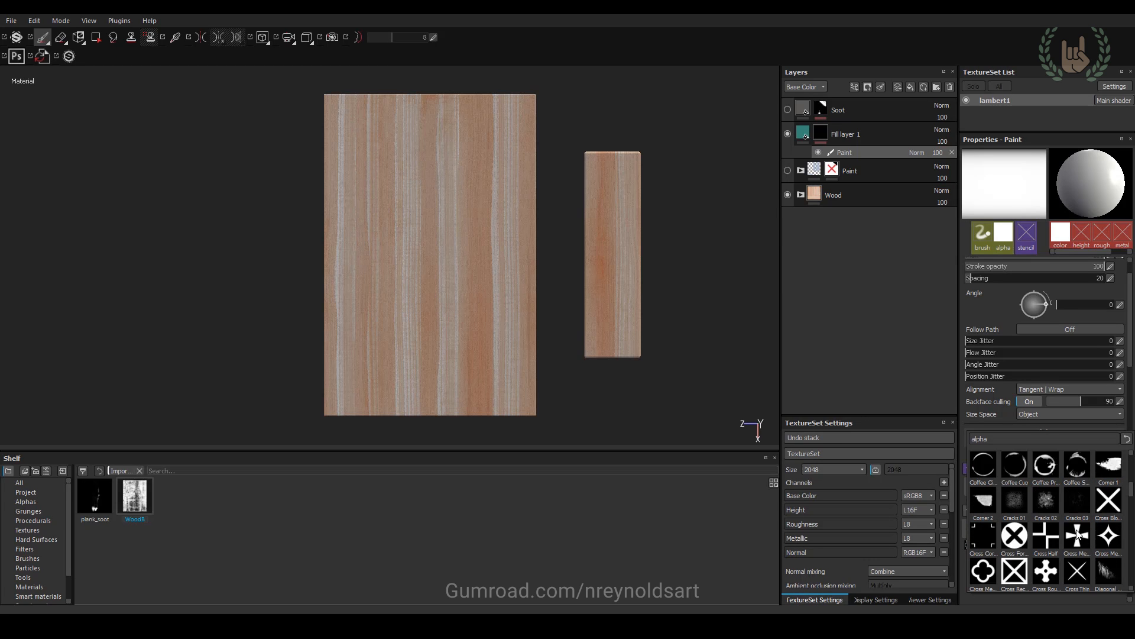
scroll(1079, 521, "down", 8)
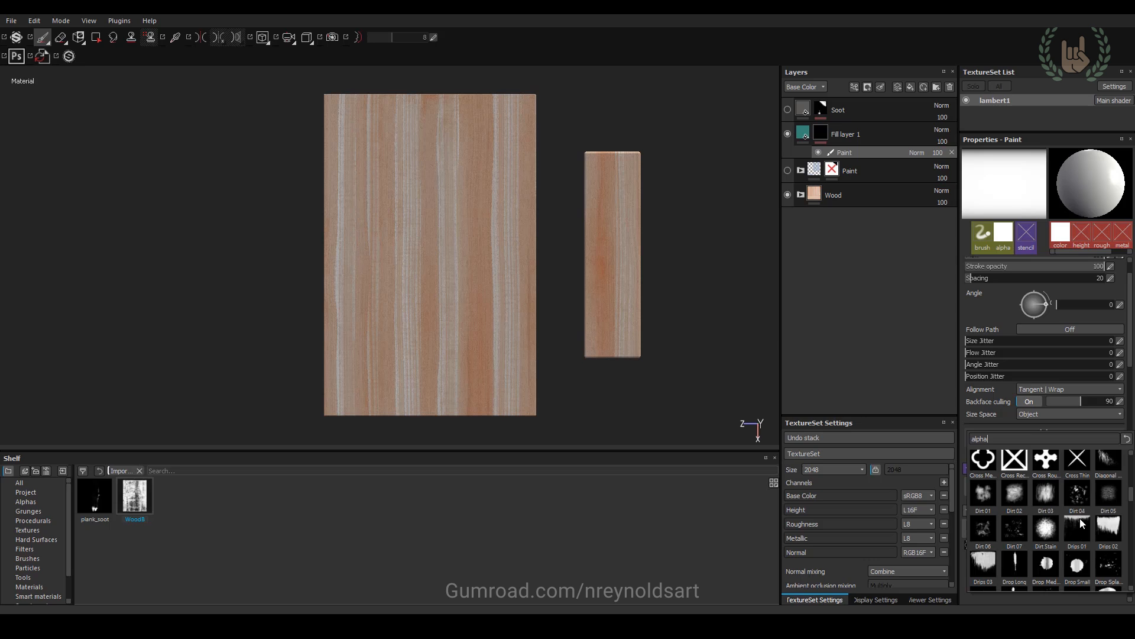
scroll(1084, 520, "down", 10)
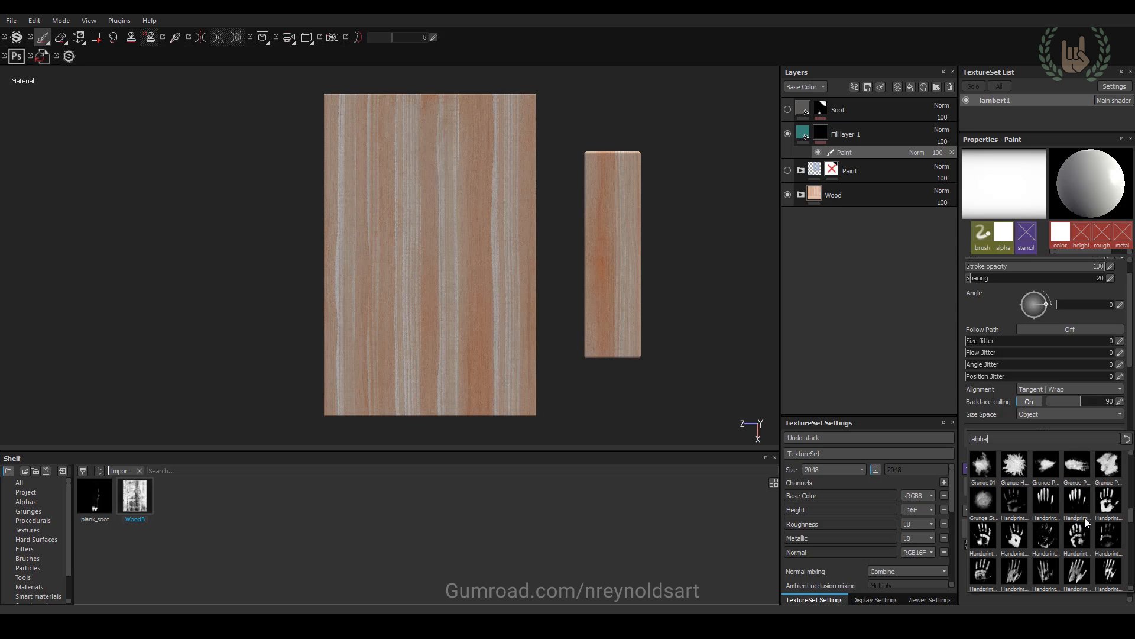
scroll(1086, 521, "down", 3)
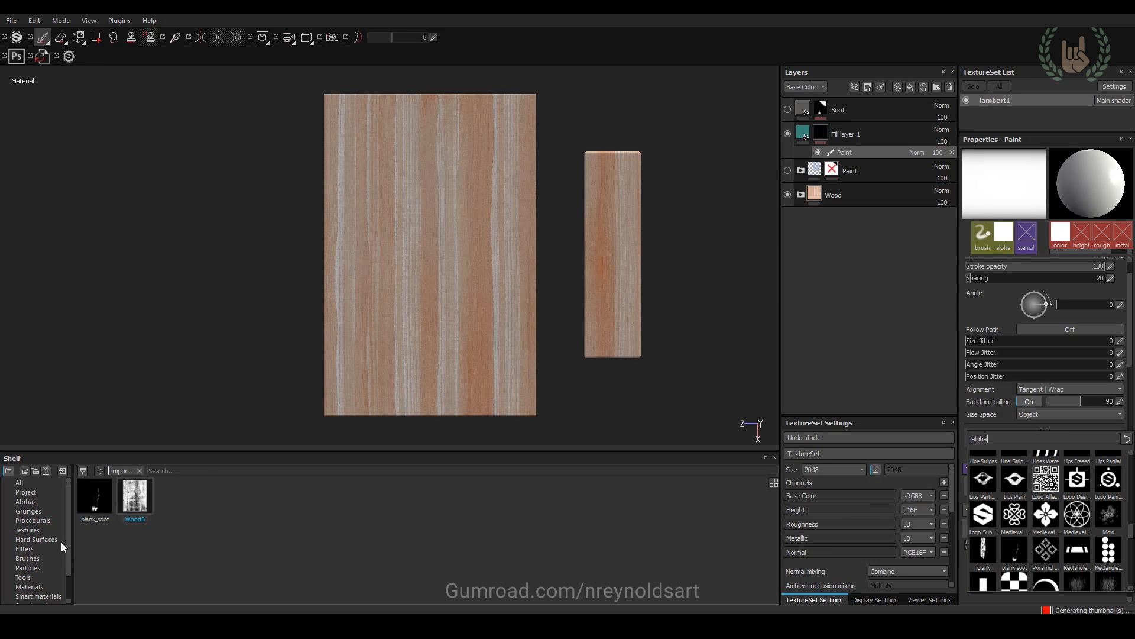
Step: Load the Default Soft brush and show the project's own resources in the shelf
left_click(39, 559)
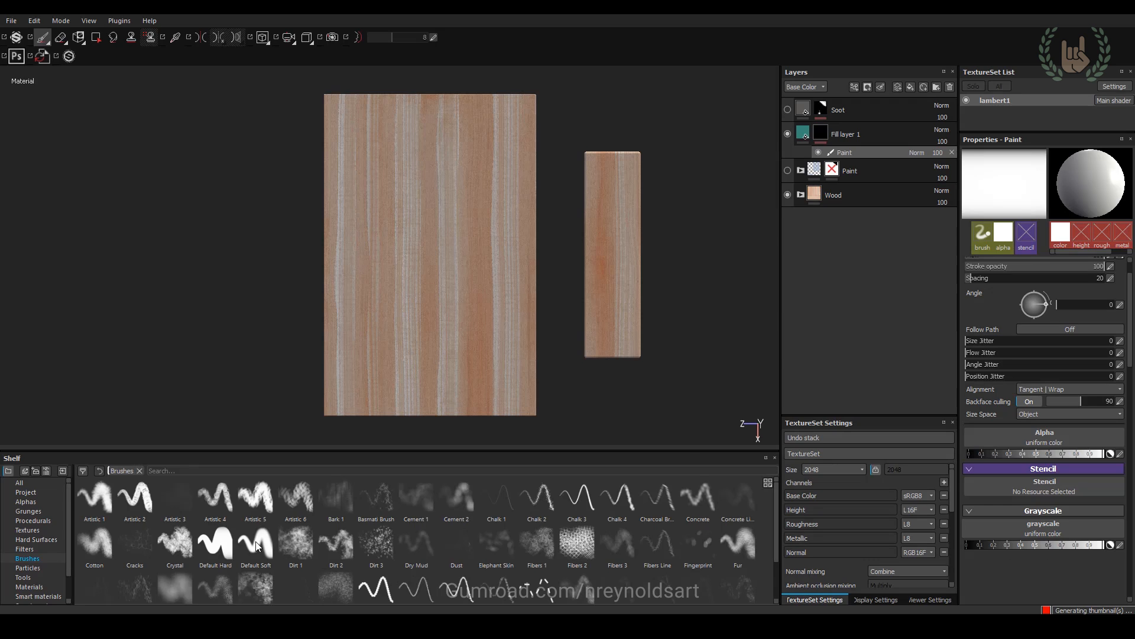
left_click(257, 546)
left_click(26, 492)
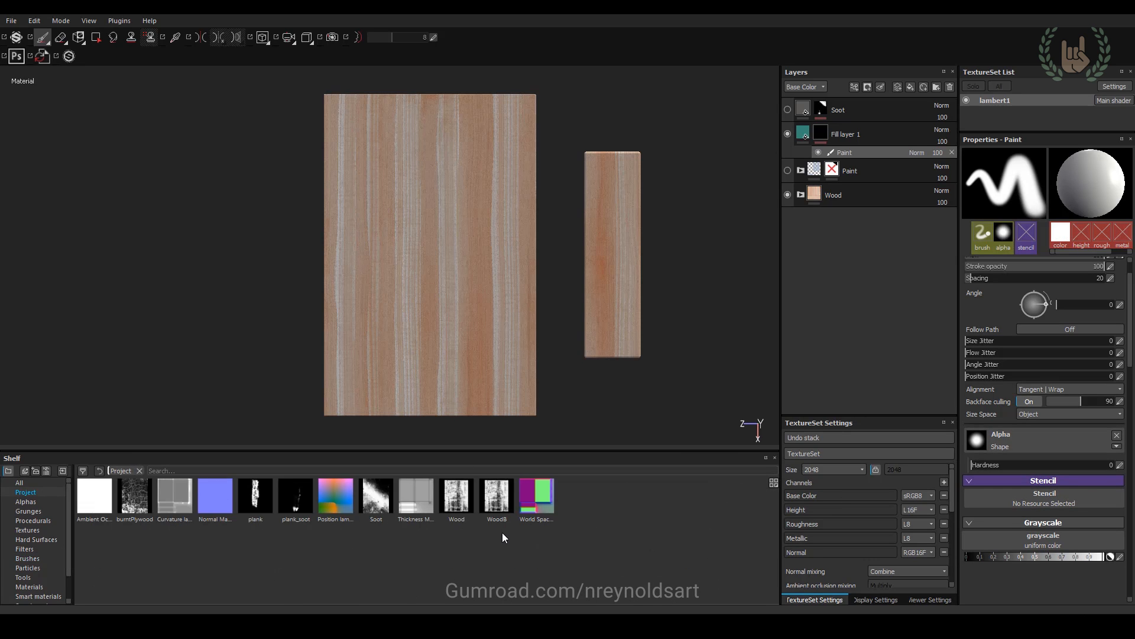
Step: Load the WoodB mask as the brush's stencil and scale and position it to cover the large plank
left_click_drag(496, 506, 1041, 501)
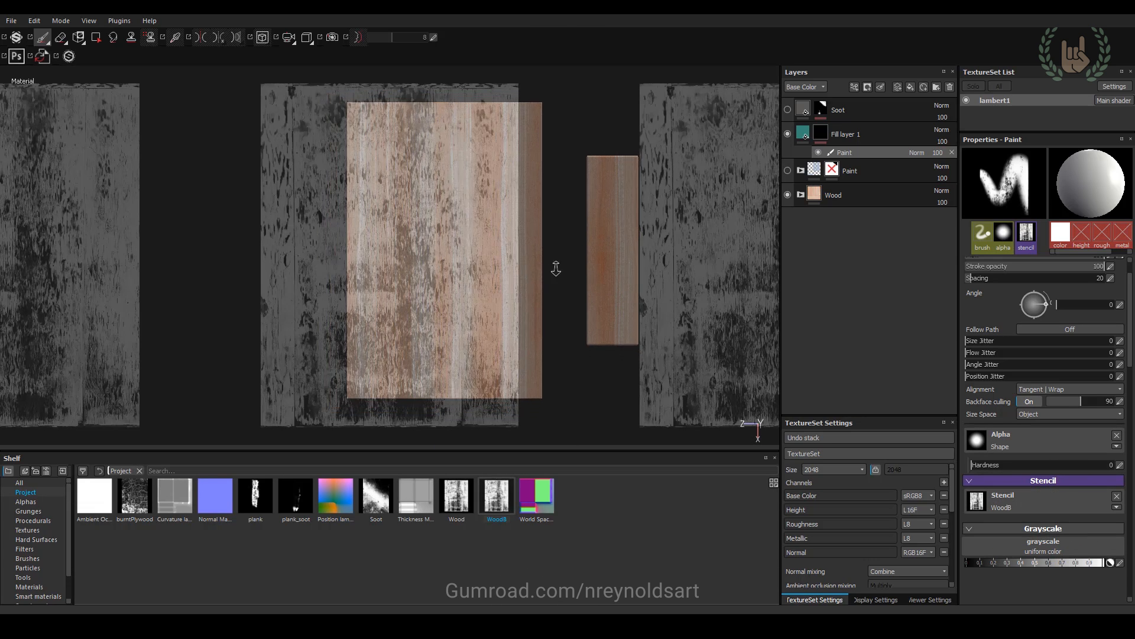
middle_click_drag(566, 299, 587, 281, "alt")
key("s")
key("s")
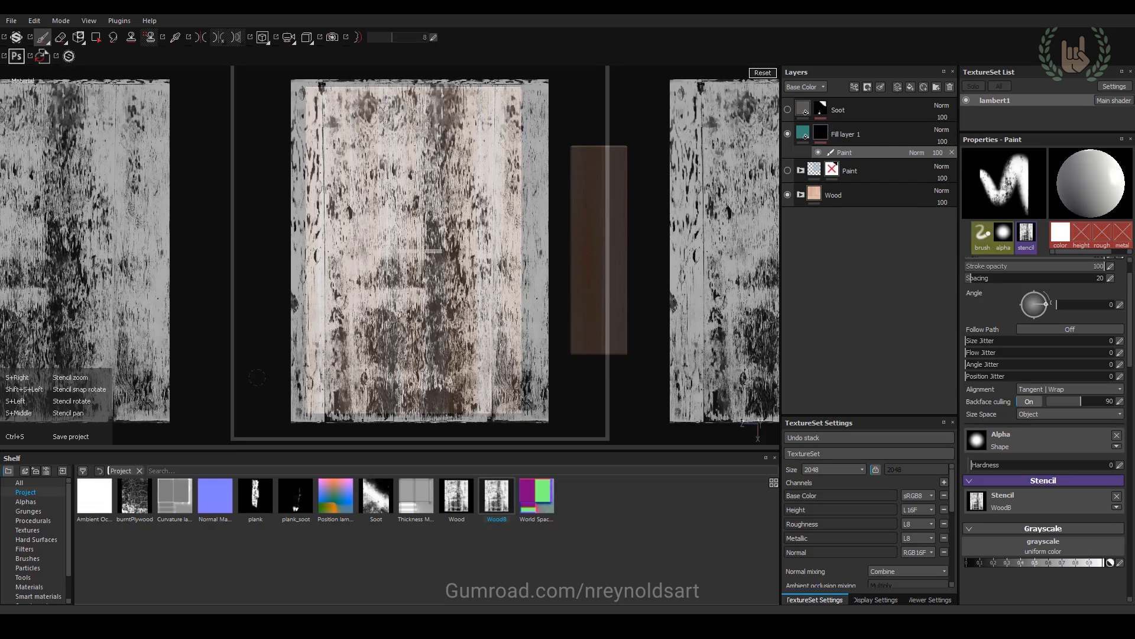
right_click_drag(482, 291, 539, 280)
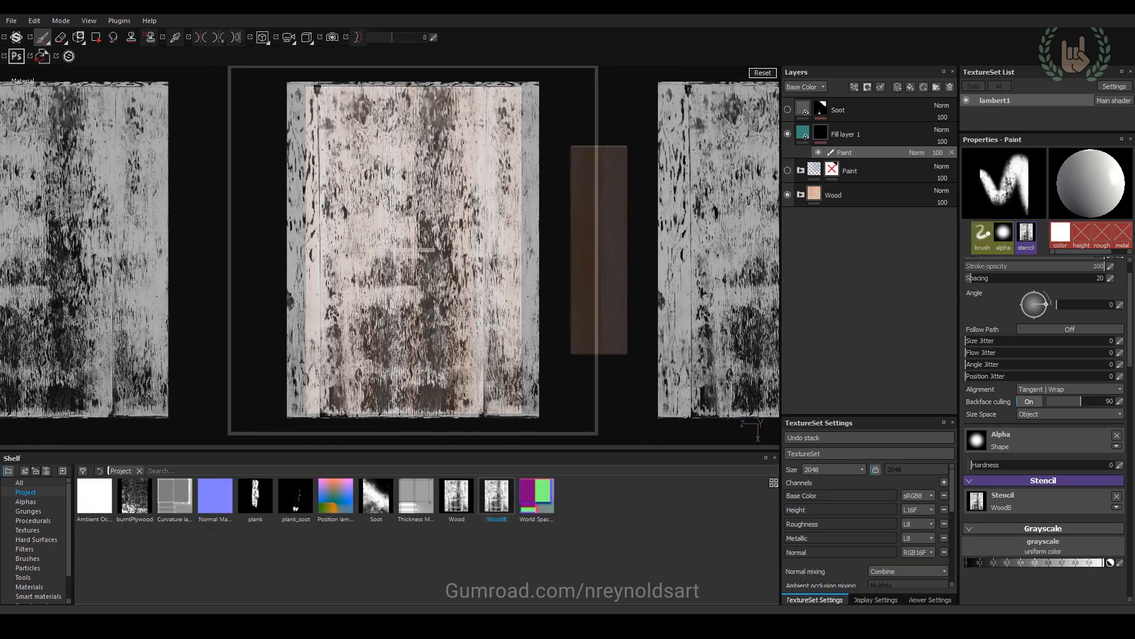
middle_click_drag(535, 282, 533, 285)
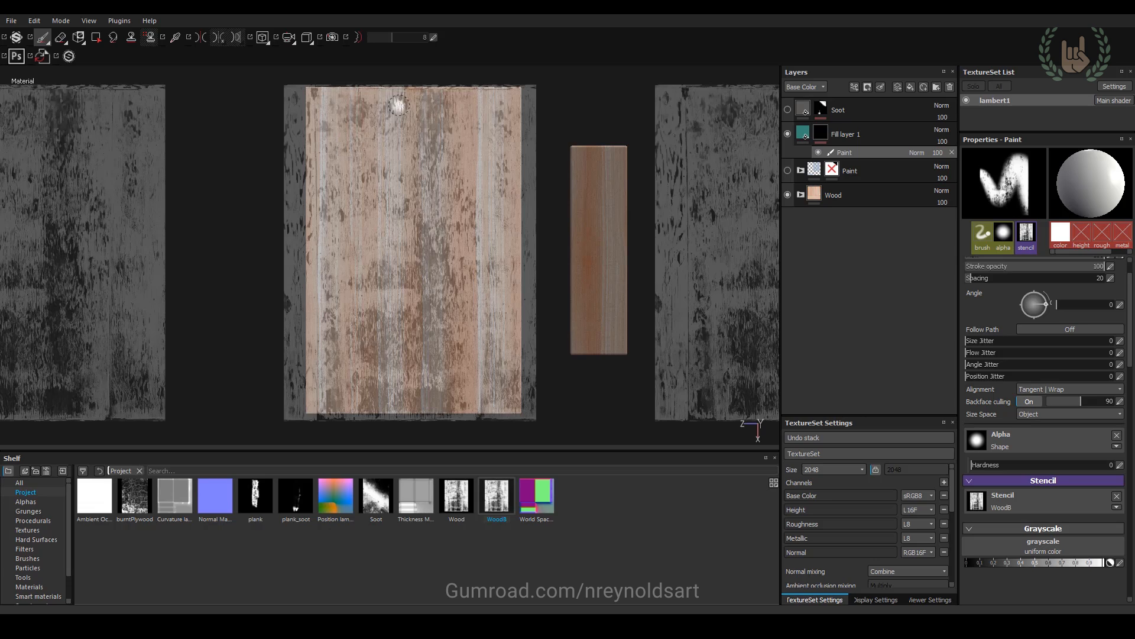
Step: Paint Fill layer 1's mask through the WoodB stencil across the whole large plank, and remove the stencil
mouse_move(469, 107)
left_mouse_down()
mouse_move(317, 114)
mouse_move(303, 393)
mouse_move(331, 160)
mouse_move(370, 278)
mouse_move(364, 144)
left_mouse_up()
mouse_move(384, 381)
left_mouse_down()
mouse_move(497, 390)
mouse_move(491, 290)
mouse_move(523, 284)
mouse_move(482, 270)
mouse_move(435, 112)
mouse_move(398, 204)
left_mouse_up()
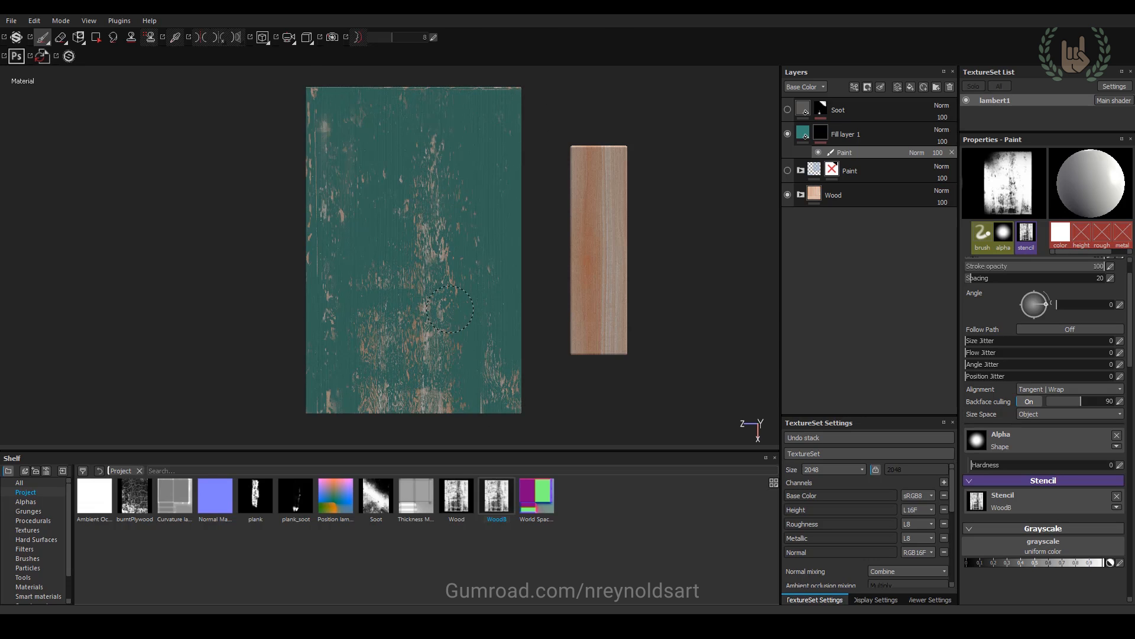
key("s")
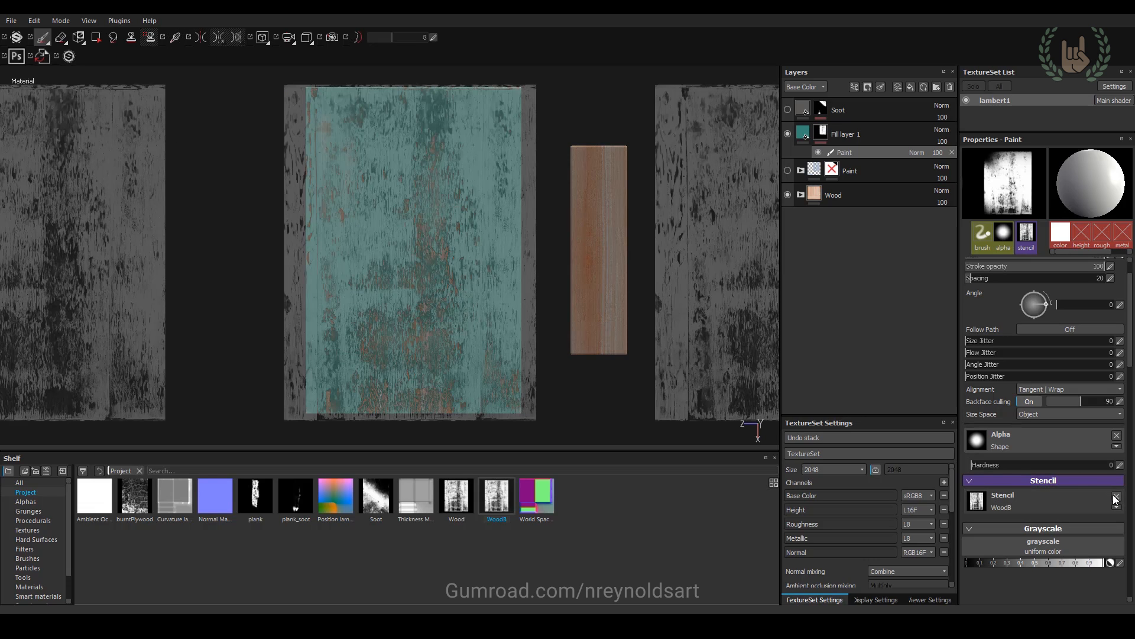
left_click(1117, 496)
Step: Show the layers' Height channel and set Fill layer 1's height blending to Normal at 92 opacity
scroll(606, 218, "up", 4)
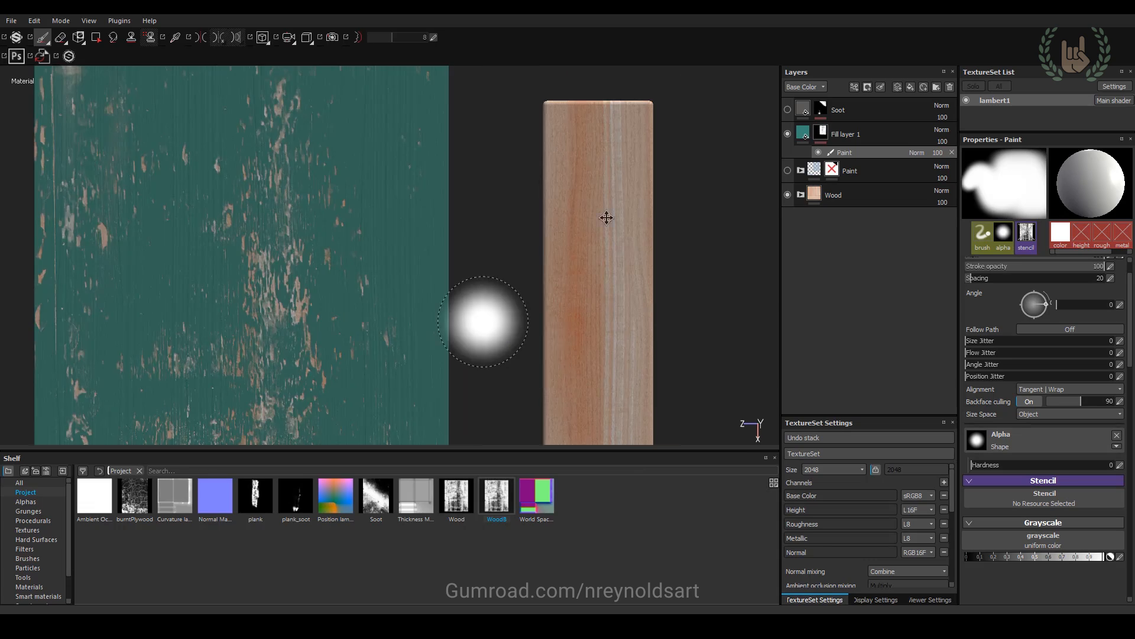
left_click_drag(606, 217, 470, 116, "alt")
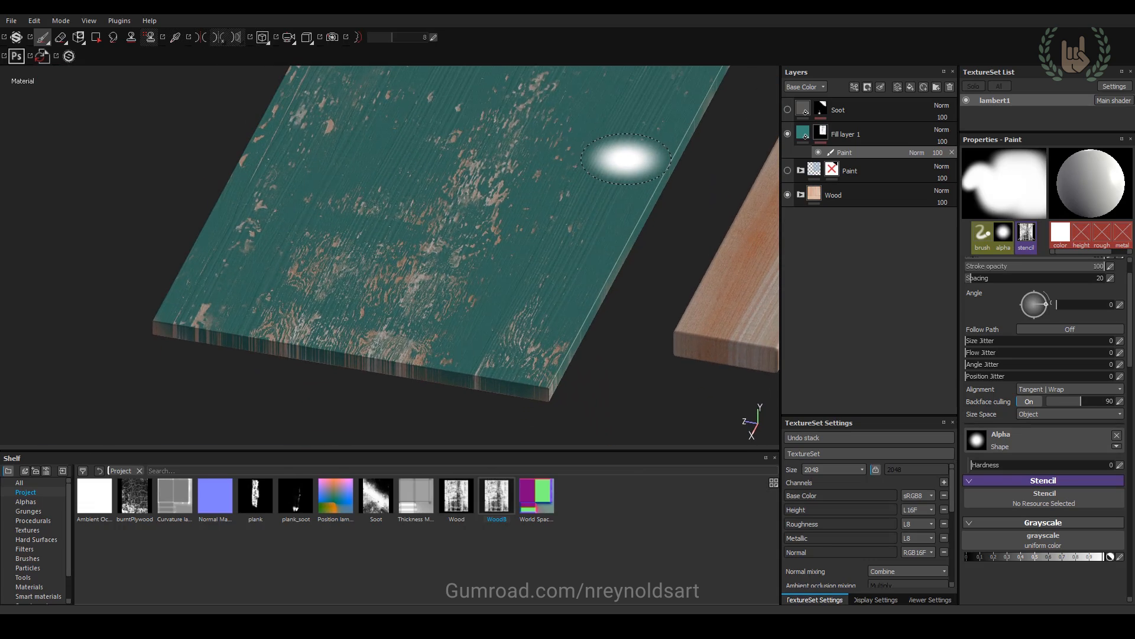
left_click_drag(626, 159, 482, 219, "alt")
mouse_move(583, 213)
left_mouse_down("alt")
mouse_move(651, 236)
mouse_move(590, 152)
mouse_move(619, 183)
mouse_move(524, 193)
left_mouse_up("alt")
right_click_drag(506, 252, 582, 283, "alt")
left_click_drag(591, 281, 508, 251, "alt")
left_click_drag(456, 221, 490, 231, "alt")
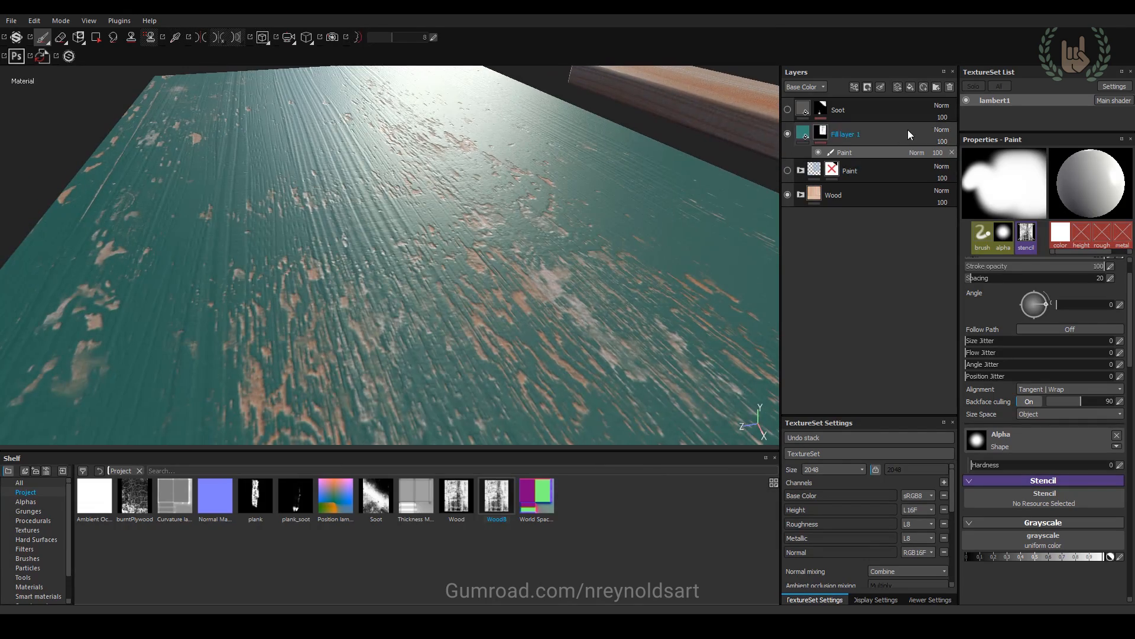
left_click(798, 105)
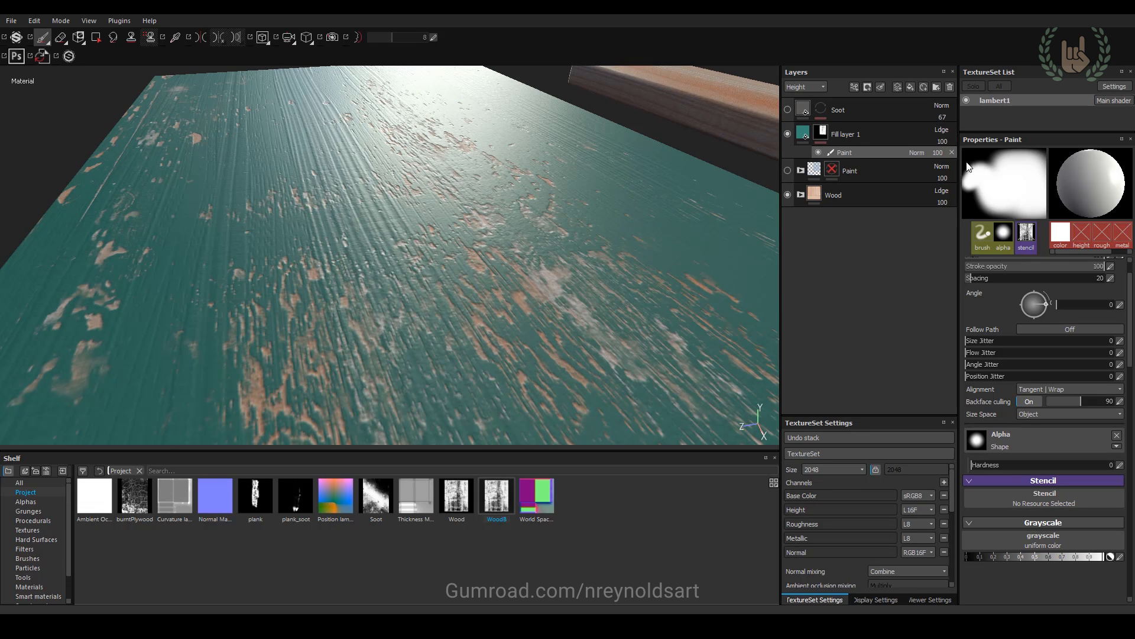
left_click(942, 130)
left_click(943, 137)
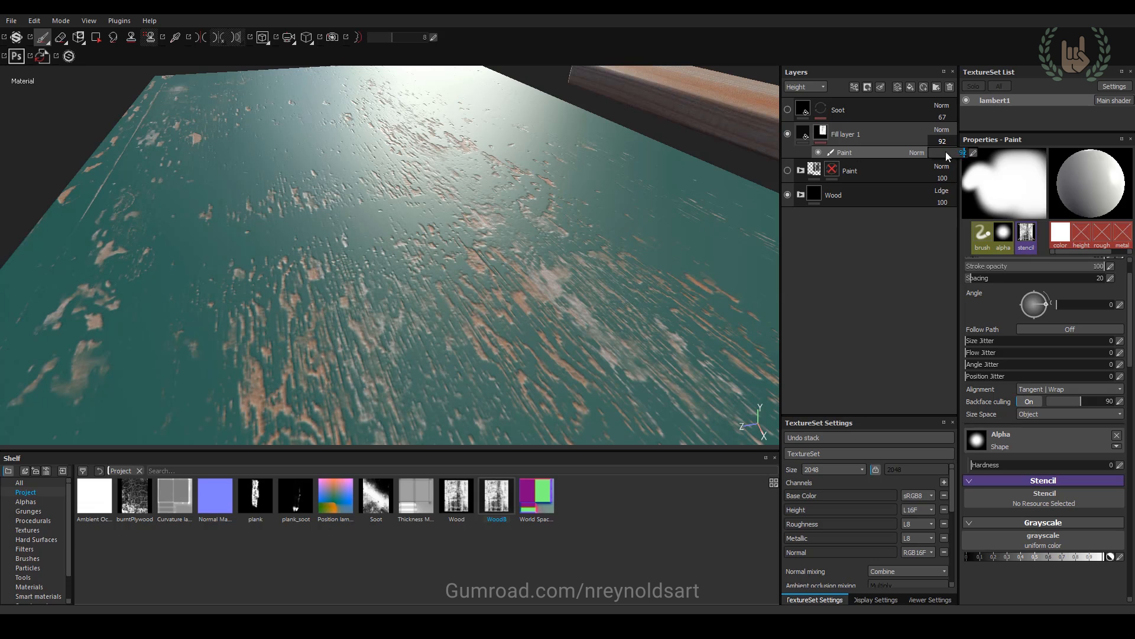
Step: Examine the peeling paint's height and edge detail on the large plank from several angles
mouse_move(457, 151)
left_mouse_down("alt")
mouse_move(467, 227)
mouse_move(515, 172)
mouse_move(503, 171)
left_mouse_up("alt")
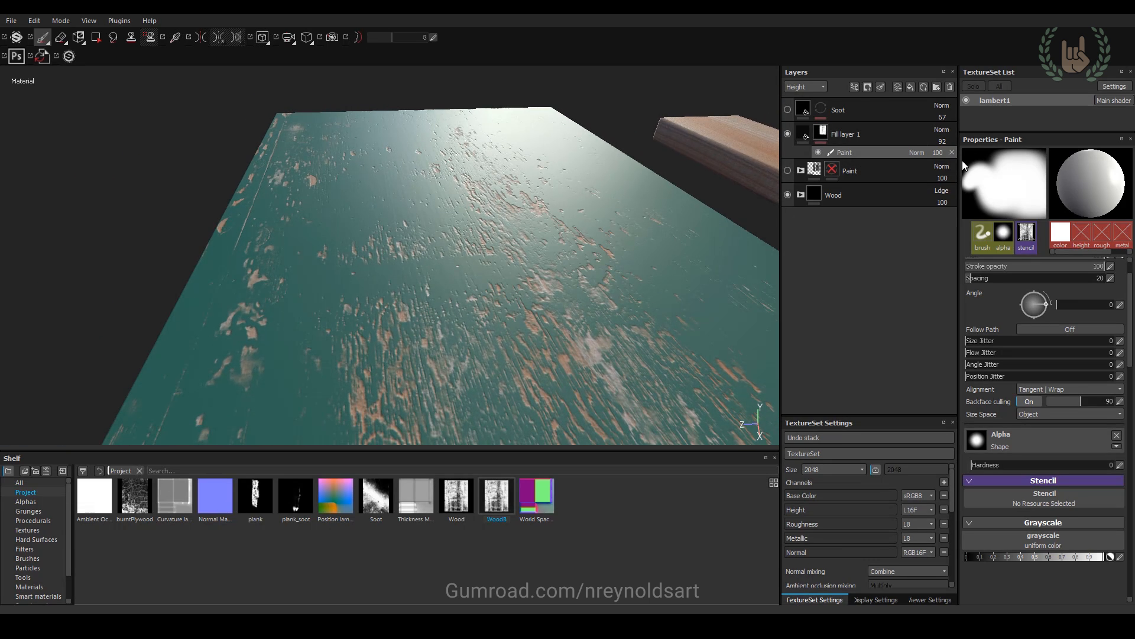
mouse_move(514, 139)
left_mouse_down("alt")
mouse_move(541, 175)
mouse_move(577, 193)
left_mouse_up("alt")
middle_click_drag(580, 193, 550, 192, "alt")
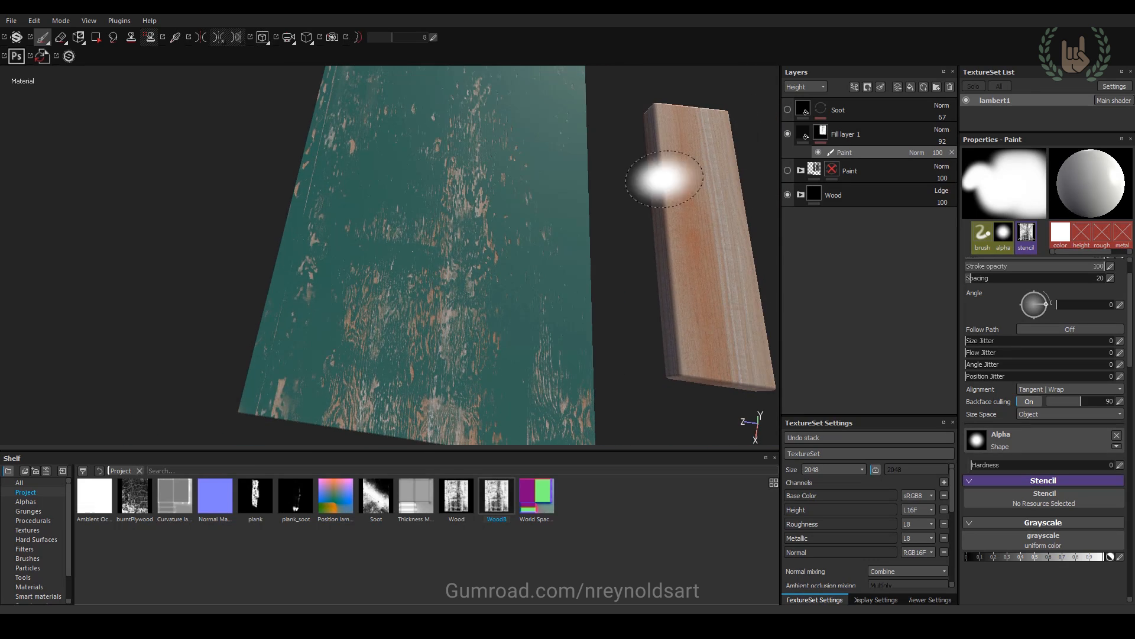
left_click_drag(659, 201, 585, 175, "alt")
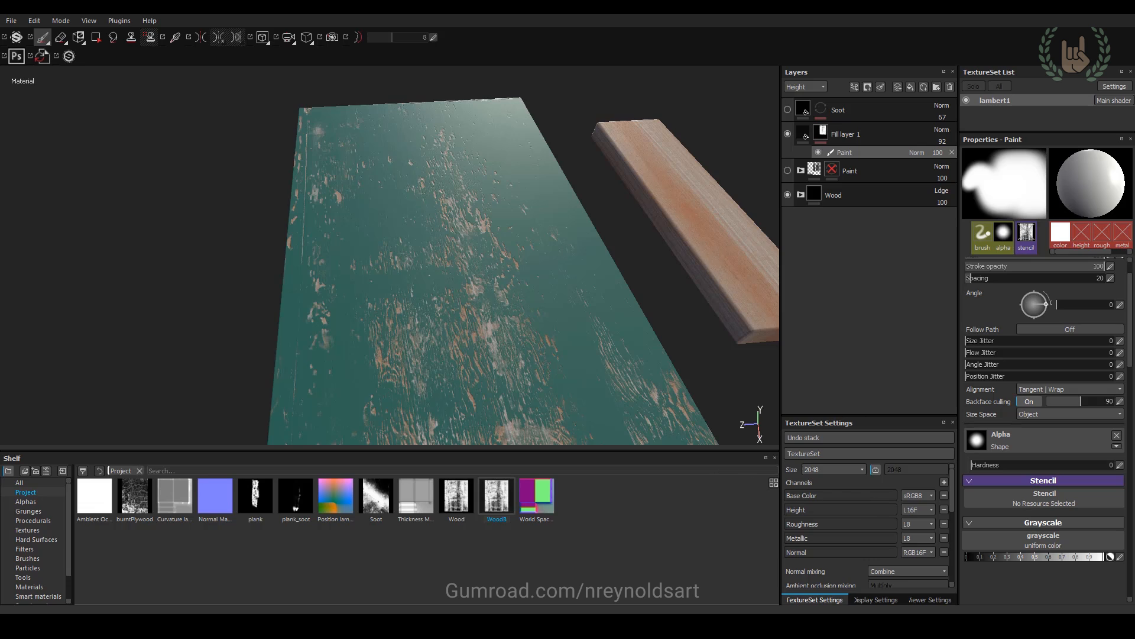
mouse_move(611, 337)
right_mouse_down("alt")
mouse_move(542, 279)
mouse_move(721, 314)
right_mouse_up("alt")
mouse_move(721, 313)
middle_mouse_down("alt")
mouse_move(609, 277)
mouse_move(712, 286)
middle_mouse_up("alt")
mouse_move(712, 287)
left_mouse_down("alt")
mouse_move(591, 373)
mouse_move(584, 327)
left_mouse_up("alt")
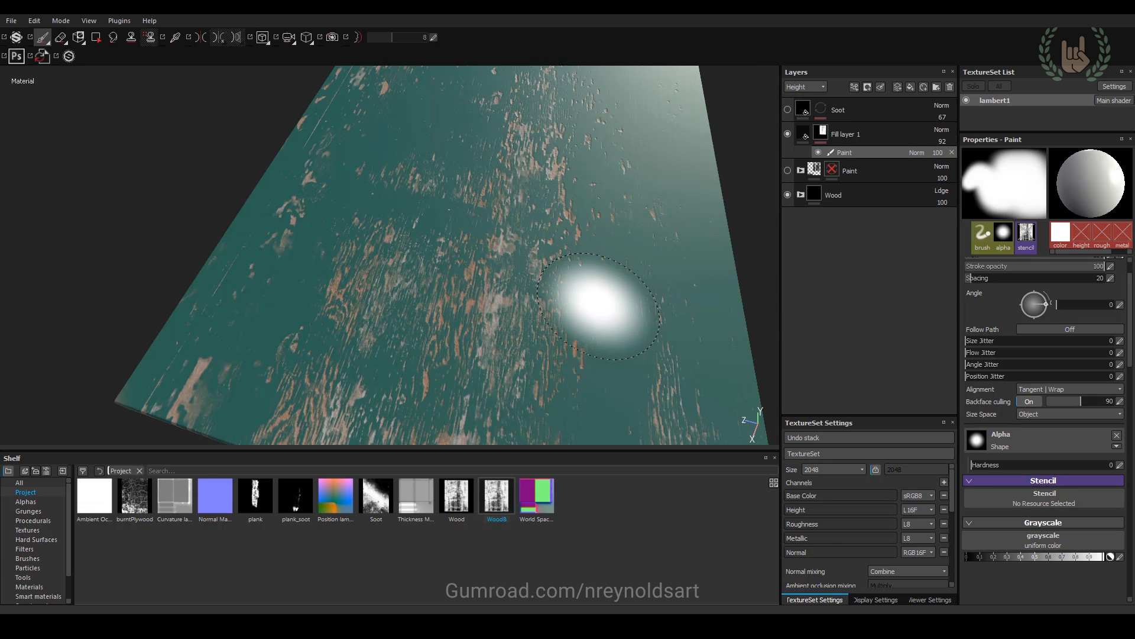
left_click_drag(577, 203, 698, 195, "alt")
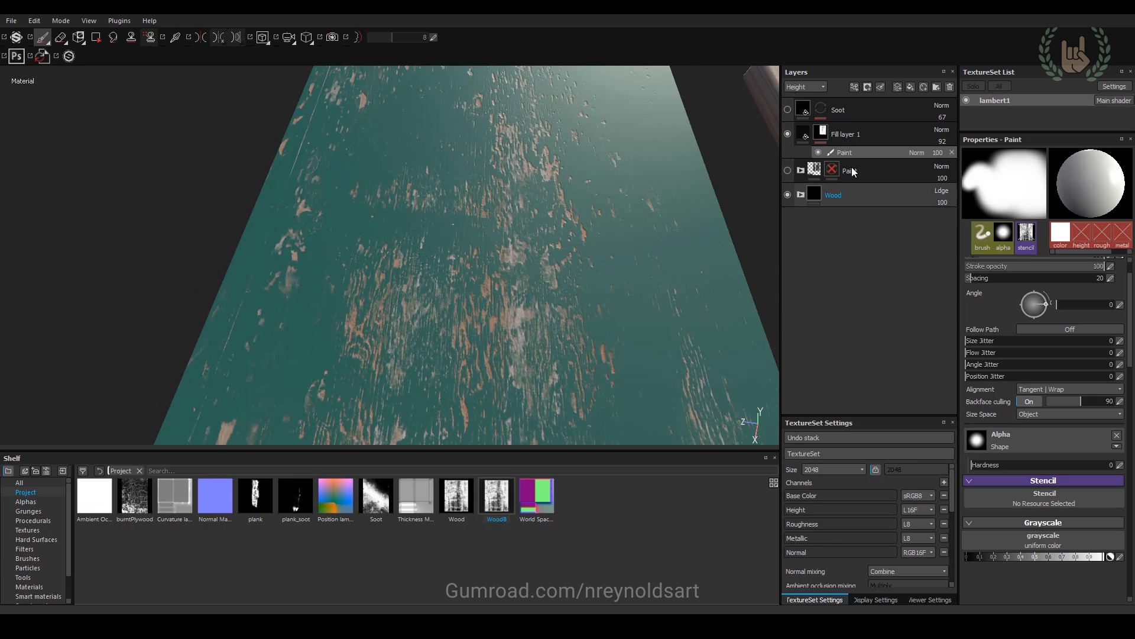
Step: Display Fill layer 1's mask on its own and examine its black-and-white detail on the large plank
right_click(828, 133)
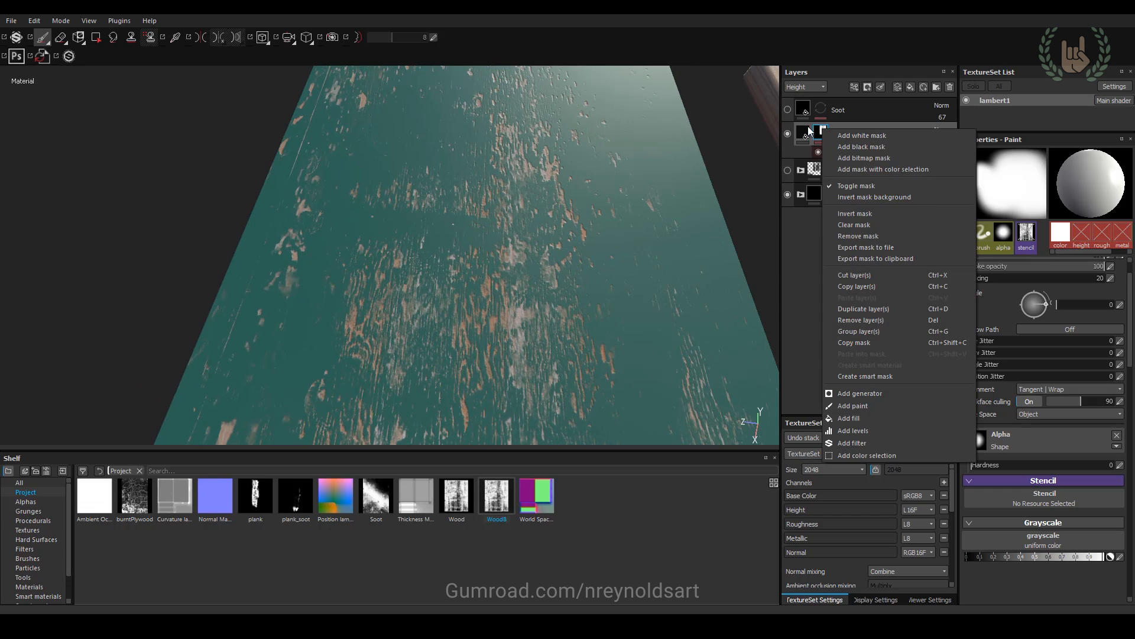
left_click(818, 131)
left_click(818, 132, "alt")
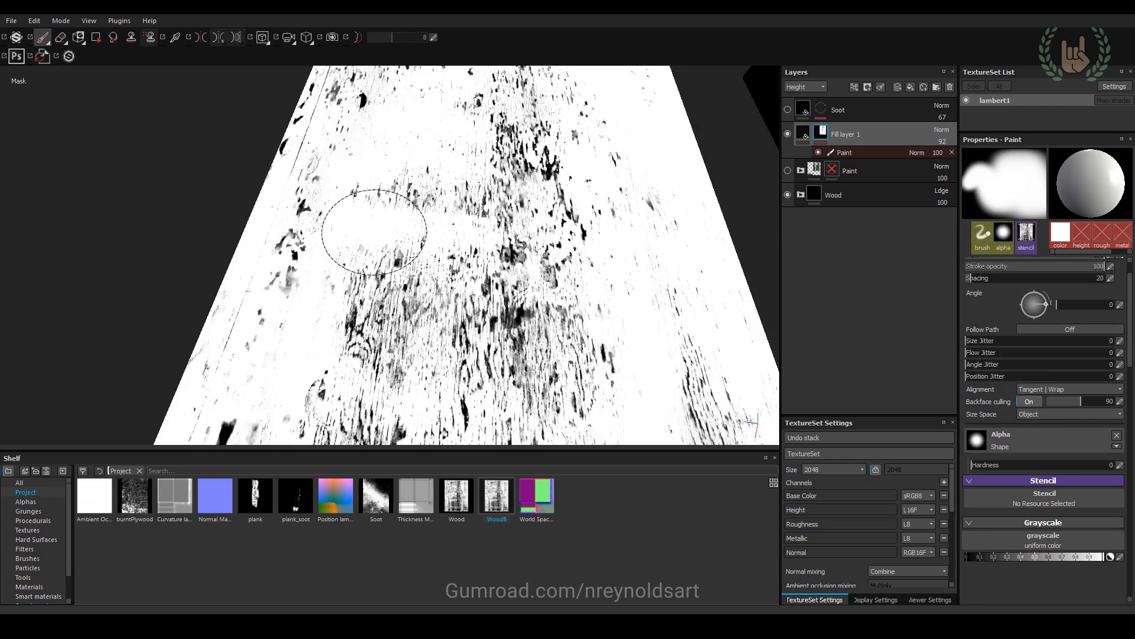
mouse_move(559, 339)
left_mouse_down("alt")
mouse_move(527, 160)
mouse_move(364, 245)
left_mouse_up("alt")
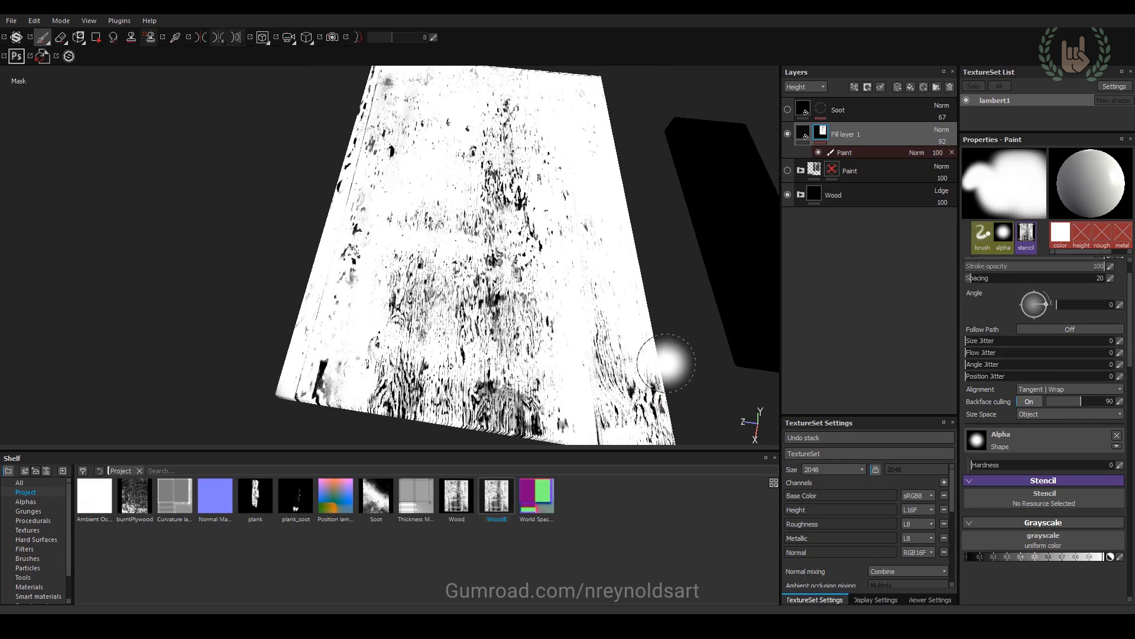
mouse_move(457, 208)
right_mouse_down("alt")
mouse_move(668, 354)
mouse_move(429, 219)
right_mouse_up("alt")
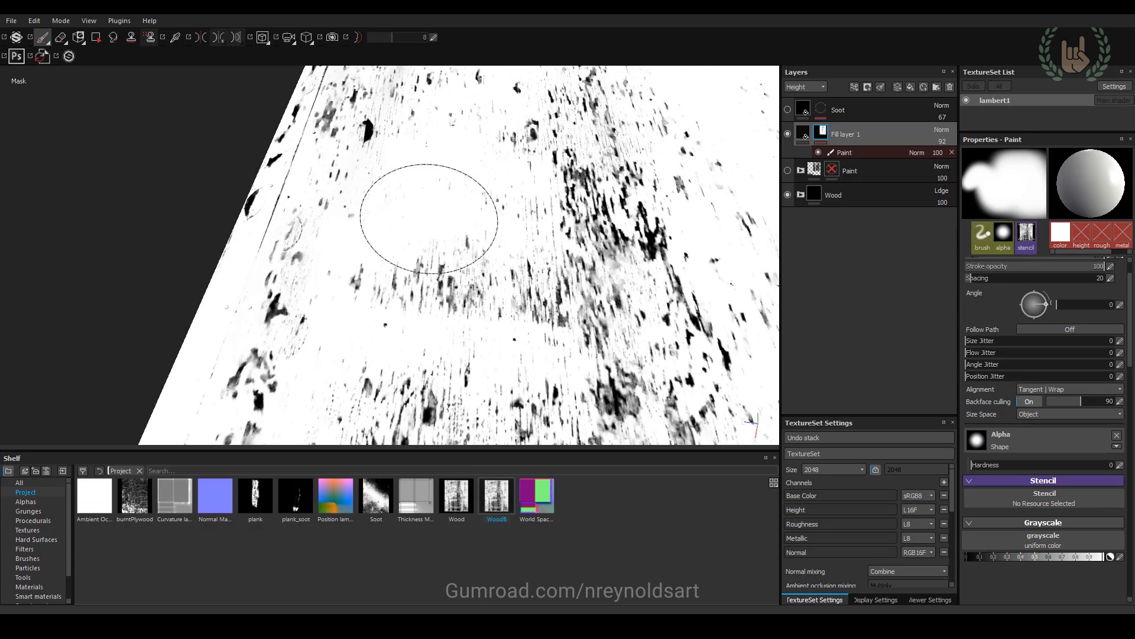
mouse_move(429, 219)
left_mouse_down("alt")
mouse_move(368, 266)
mouse_move(444, 242)
left_mouse_up("alt")
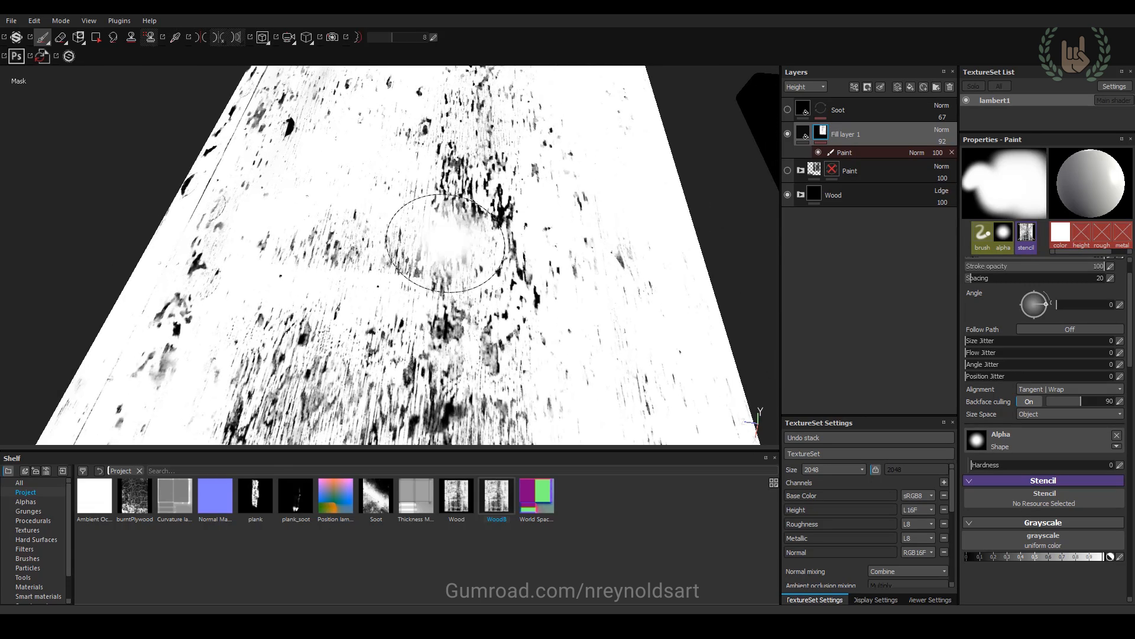
key("ctrl+z")
right_click_drag(509, 284, 467, 236, "alt")
right_click_drag(634, 282, 562, 166, "alt")
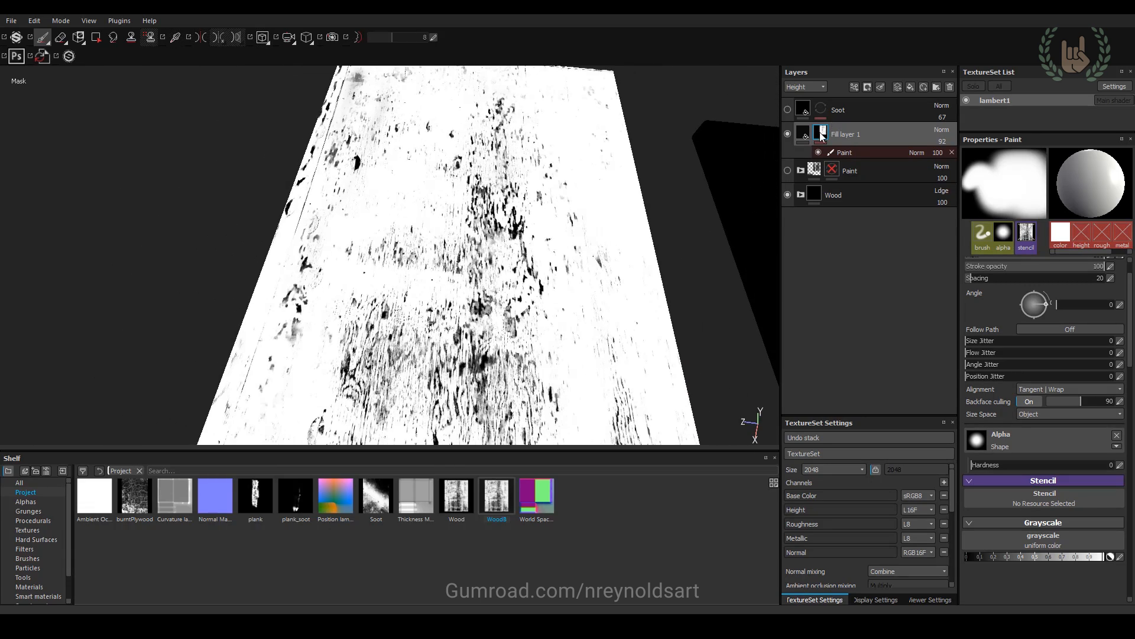
Step: Return to the material view and add a Levels effect to Fill layer 1's mask
right_click(821, 136)
left_click(808, 133)
left_click(805, 132)
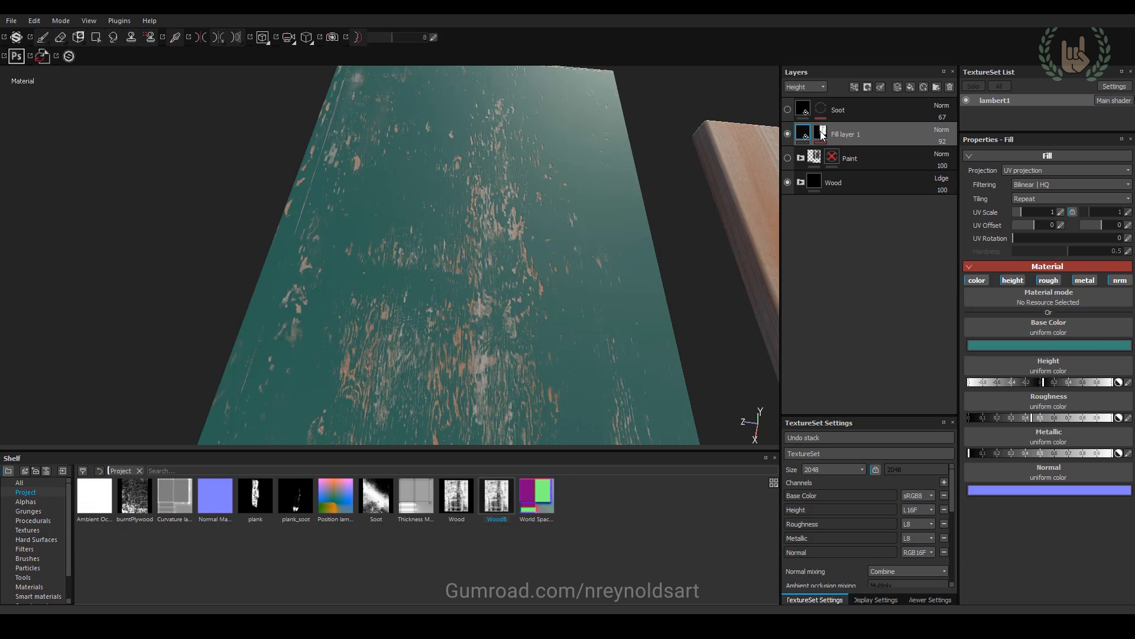
left_click(820, 130)
right_click(822, 128)
left_click(875, 428)
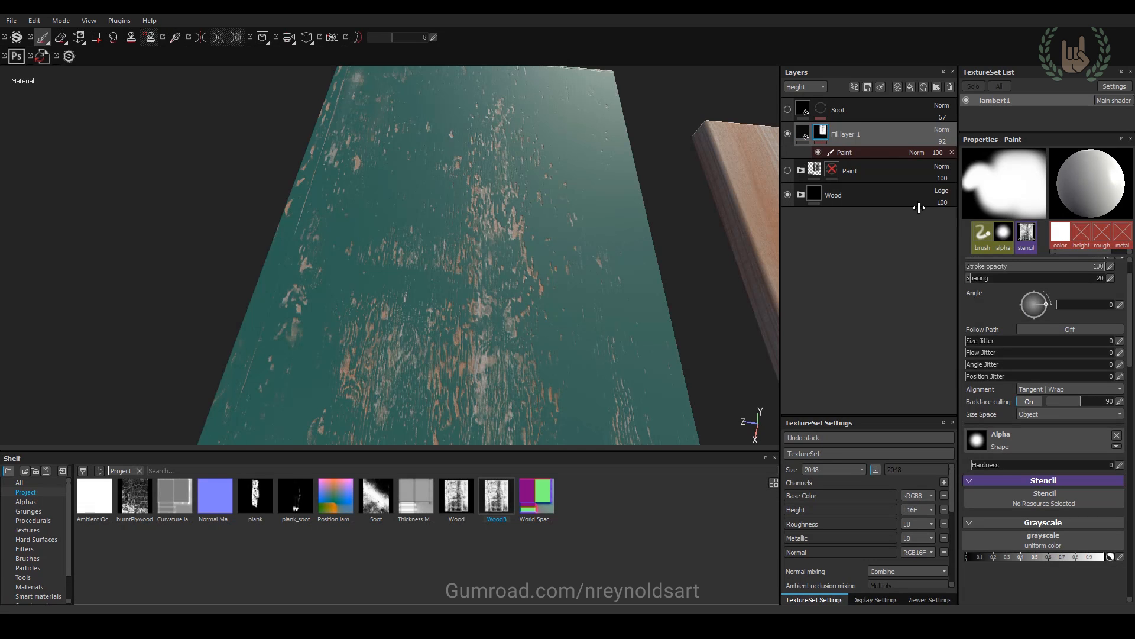
Step: Try different Levels inputs on the mask to widen the peeled areas, with the midtone at 9.236
mouse_move(1077, 179)
left_mouse_down()
mouse_move(1020, 179)
mouse_move(1095, 182)
mouse_move(1053, 179)
mouse_move(1069, 179)
left_mouse_up()
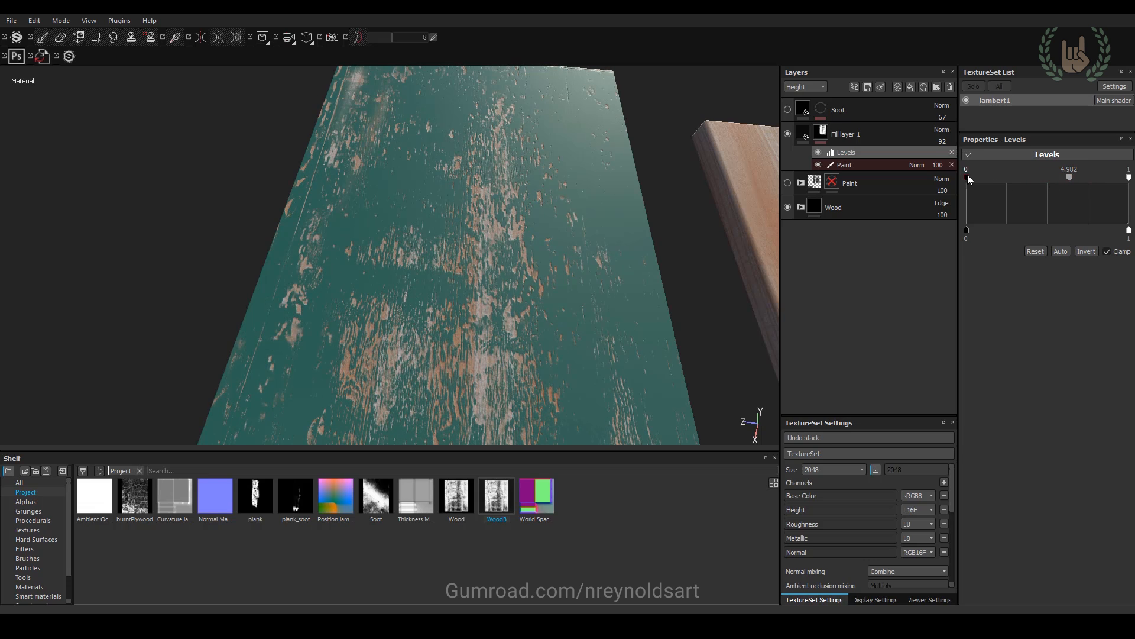
mouse_move(967, 177)
left_mouse_down()
mouse_move(1084, 179)
mouse_move(1004, 177)
left_mouse_up()
mouse_move(1128, 180)
left_mouse_down()
mouse_move(1090, 177)
mouse_move(1130, 178)
left_mouse_up()
left_click_drag(1050, 176, 993, 176)
left_click_drag(1070, 178, 1091, 179)
Step: Display Fill layer 1's mask on its own and set its Levels midtone to 5.418
right_click_drag(439, 151, 378, 132, "alt")
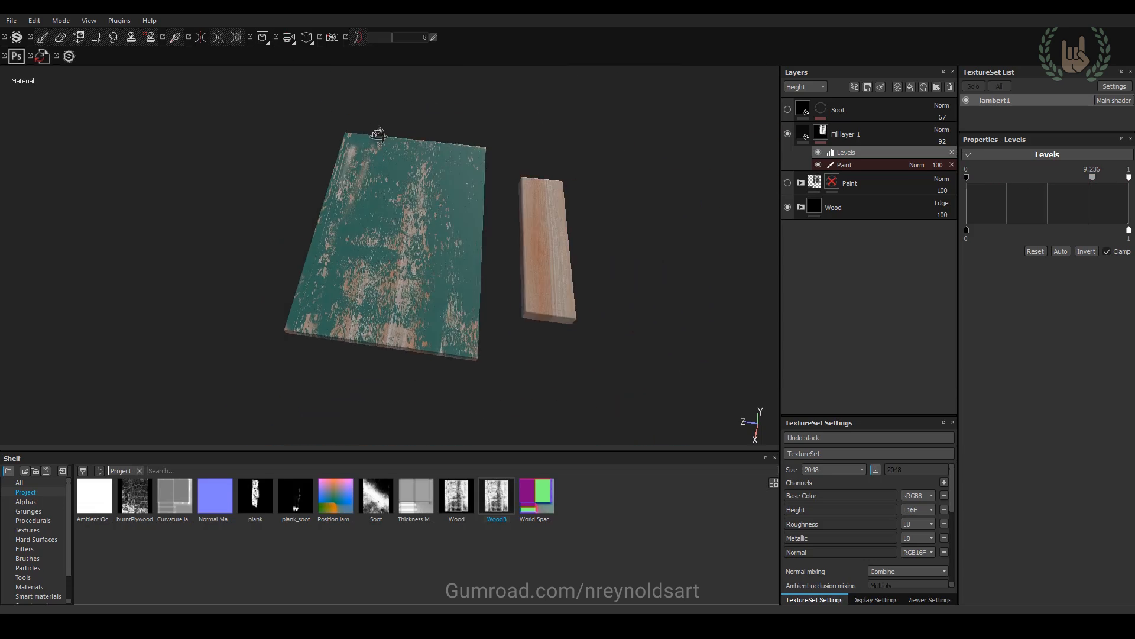
left_click_drag(378, 132, 449, 160, "alt")
right_click_drag(537, 215, 574, 277, "alt")
mouse_move(574, 277)
left_mouse_down("alt")
mouse_move(558, 218)
mouse_move(594, 266)
left_mouse_up("alt")
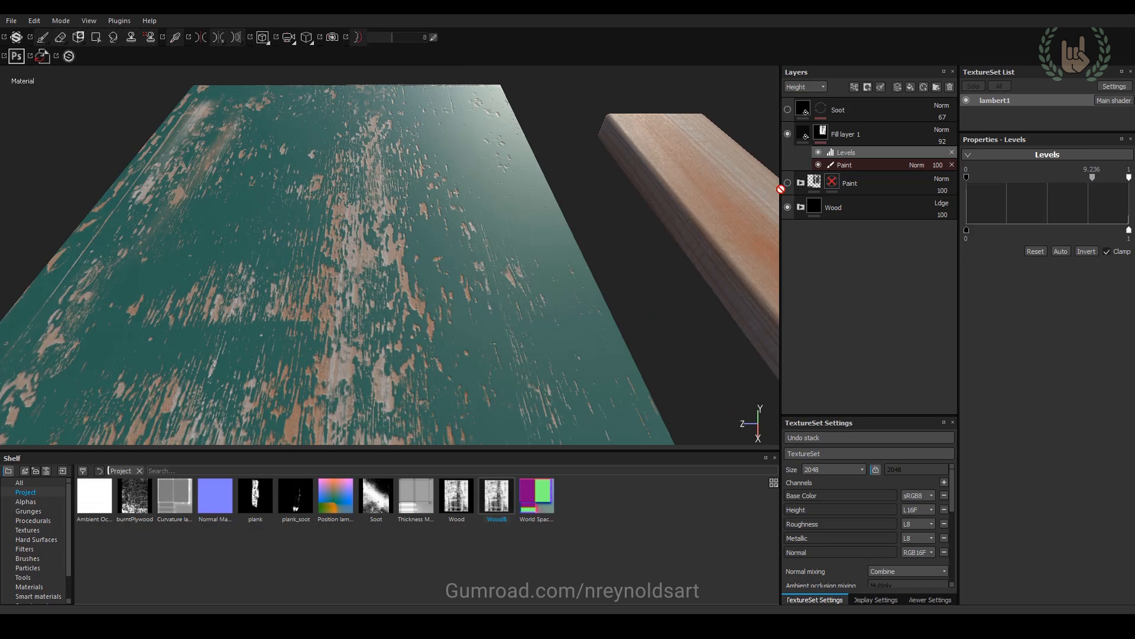
left_click(823, 134, "alt")
left_click(846, 153)
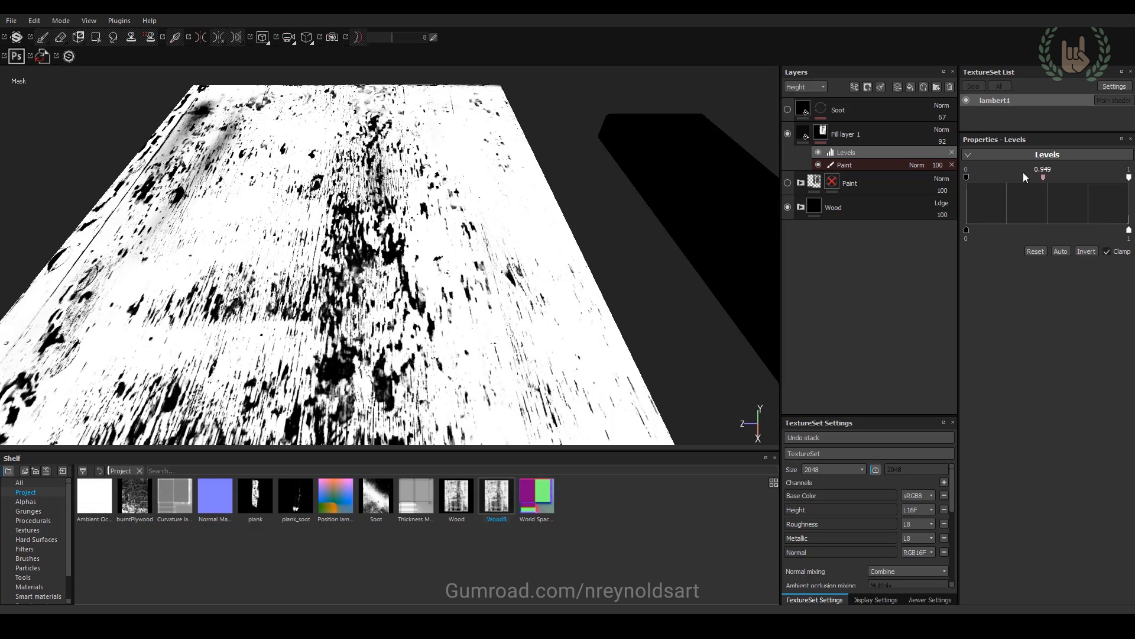
left_click_drag(1025, 177, 1072, 173)
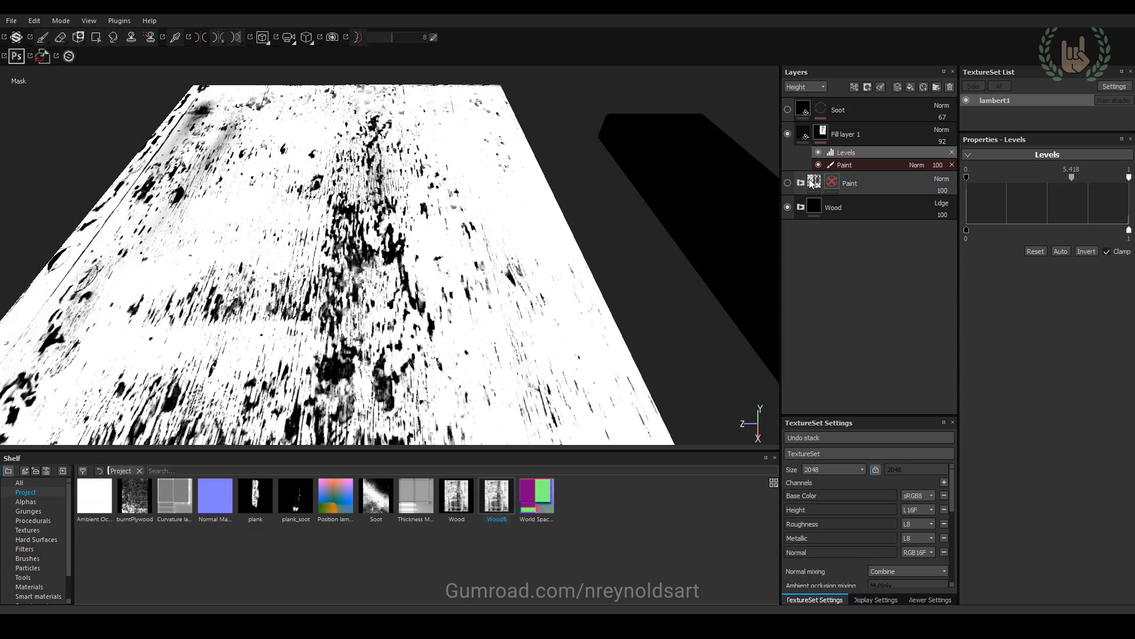
Step: Check the adjusted mask, return to the material view and examine the worn paint from a low angle
right_click_drag(616, 285, 385, 148, "alt")
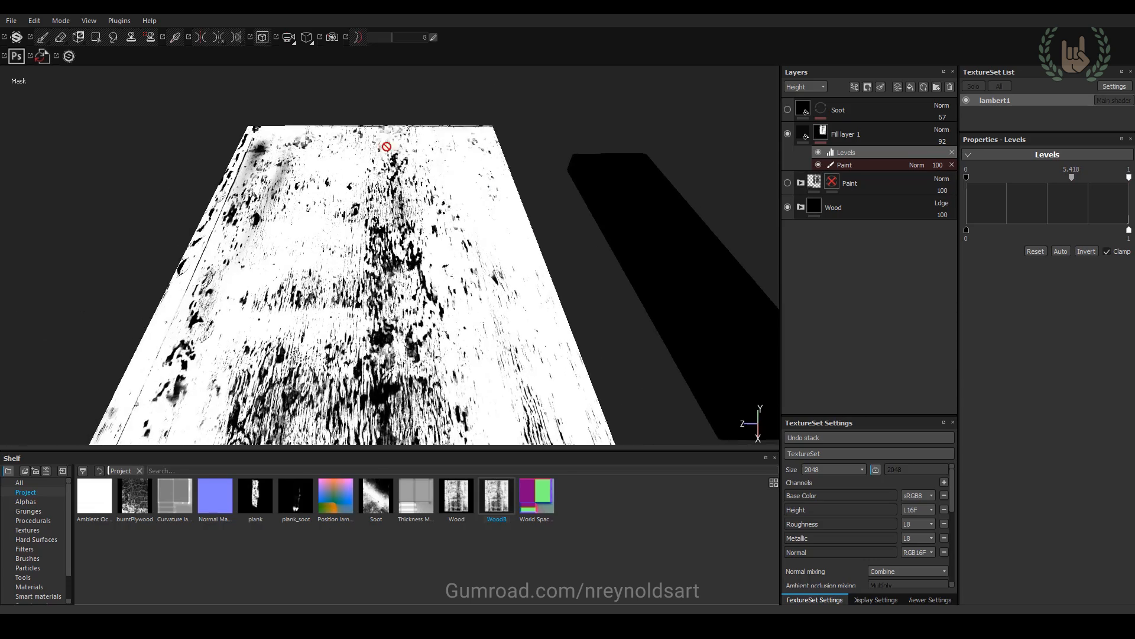
left_click_drag(385, 148, 472, 258, "alt")
middle_click_drag(472, 259, 487, 266, "alt")
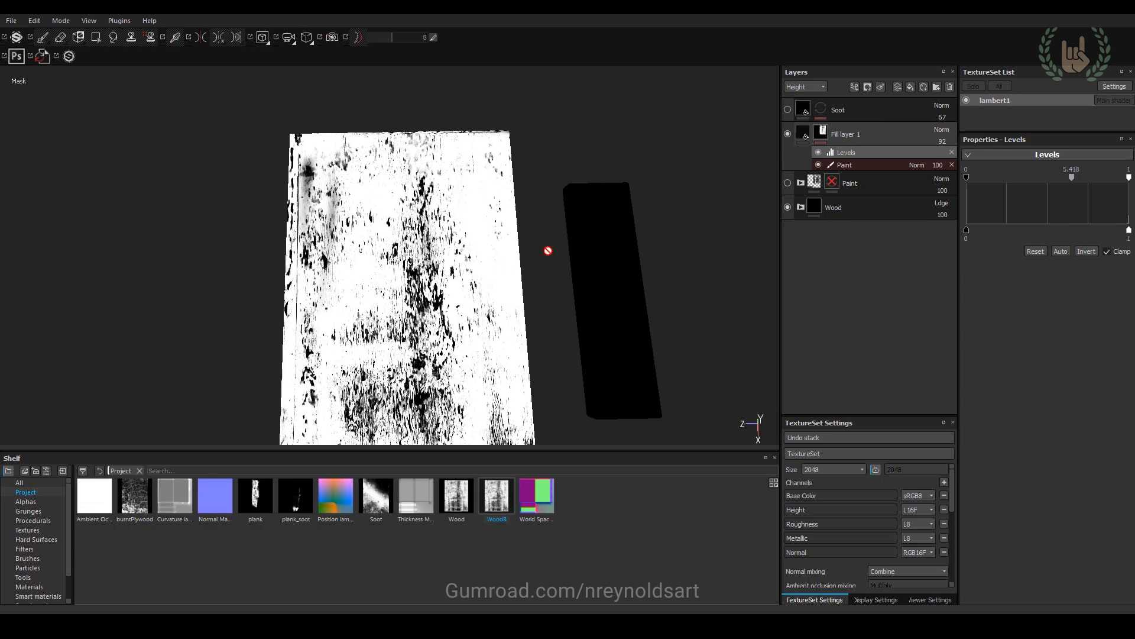
left_click(803, 133)
left_click_drag(676, 193, 637, 257, "alt")
right_click_drag(636, 256, 502, 162, "alt")
left_click_drag(502, 162, 491, 559, "alt")
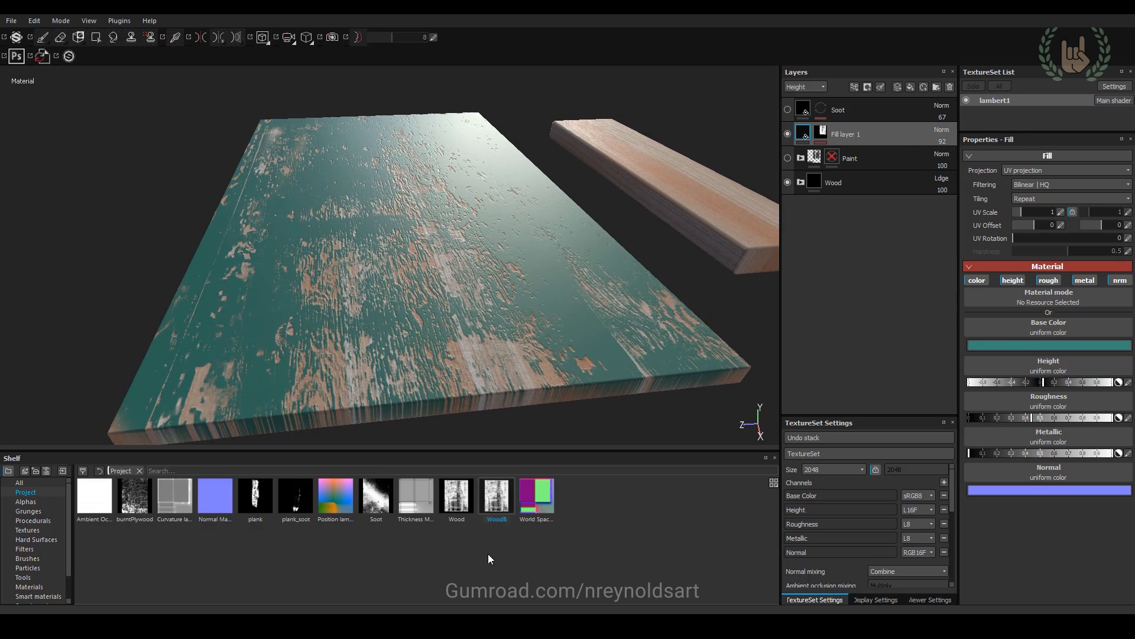
Step: Switch to Soot.psd in Photoshop, hide Layer 2 and select the Background photo layer
left_click(312, 626)
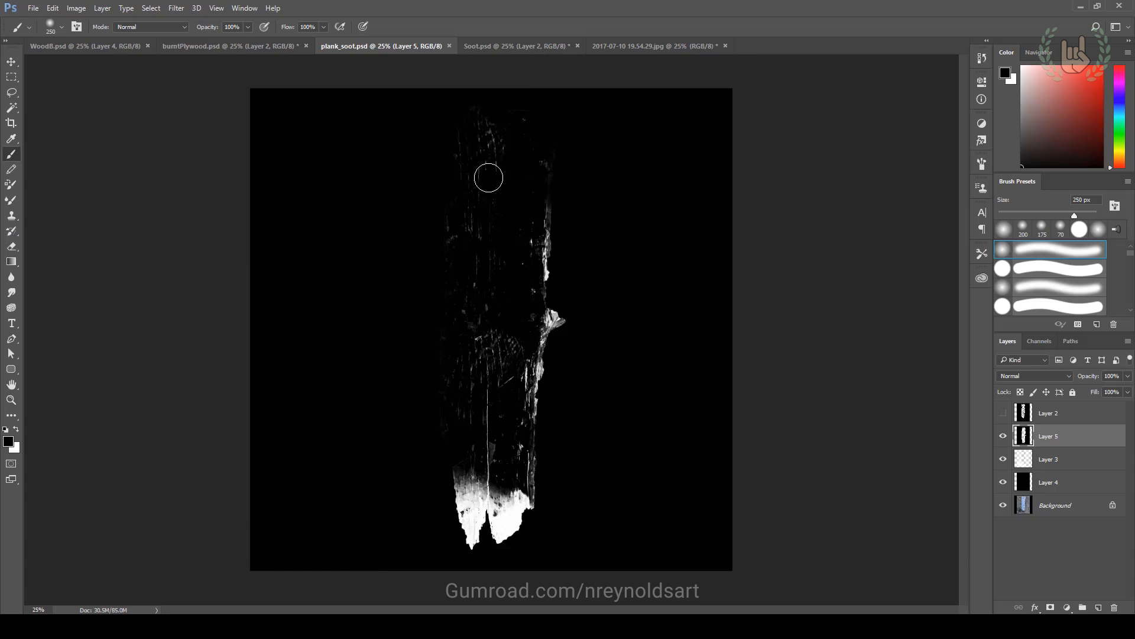
left_click(507, 47)
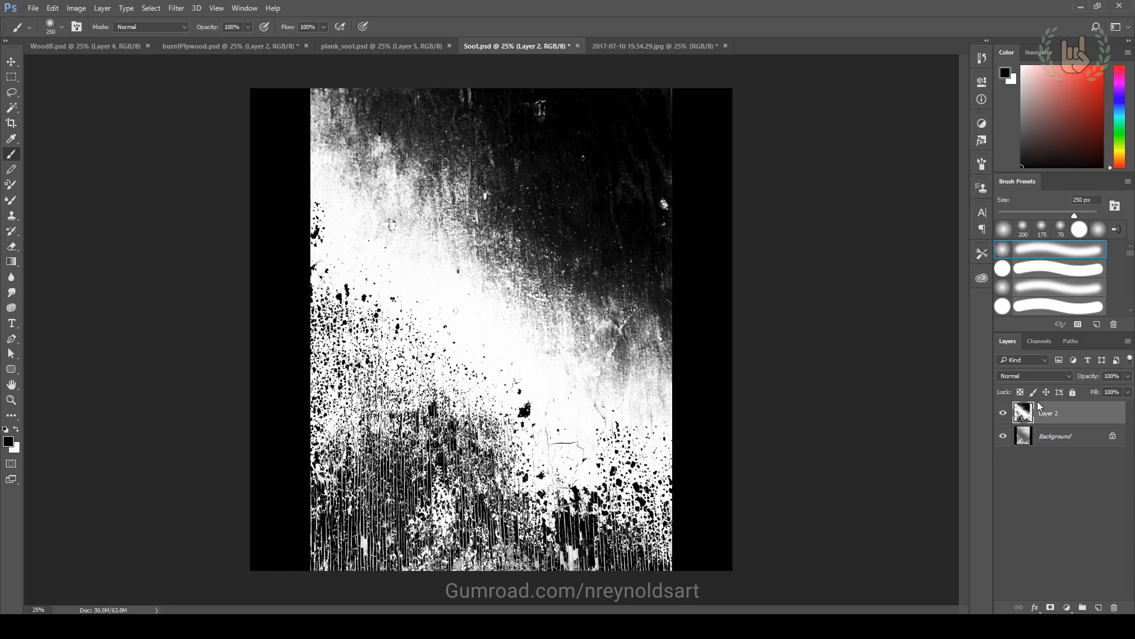
left_click(1001, 415)
left_click(1041, 436)
Step: Start a Color Range selection on the soot photo, sample the grey soot and lower the Fuzziness
left_click(76, 7)
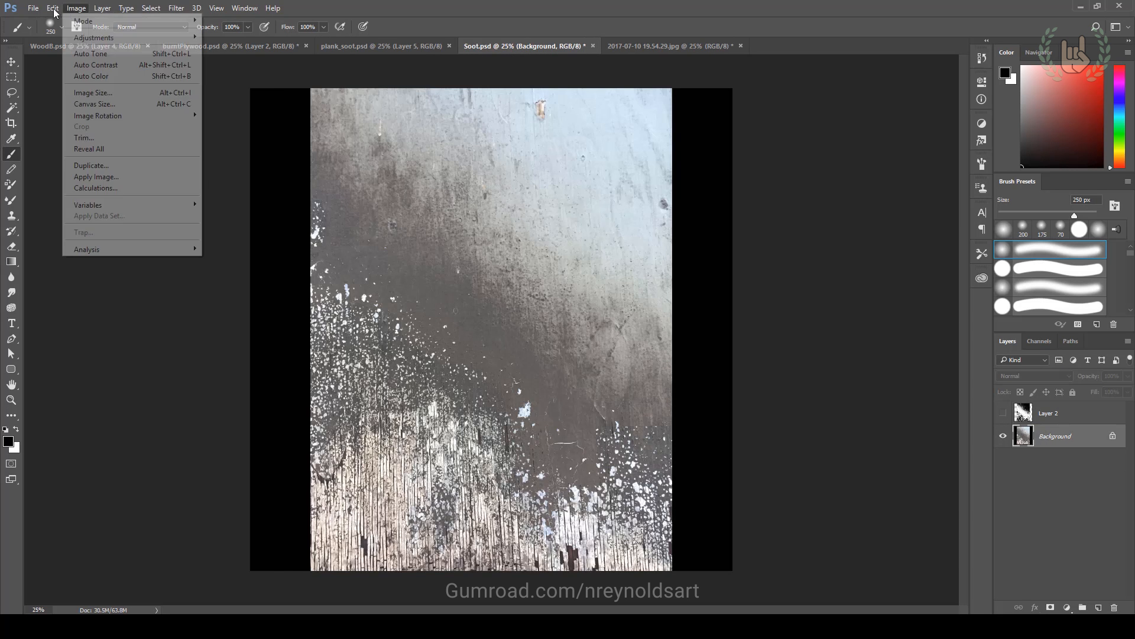
left_click(224, 123)
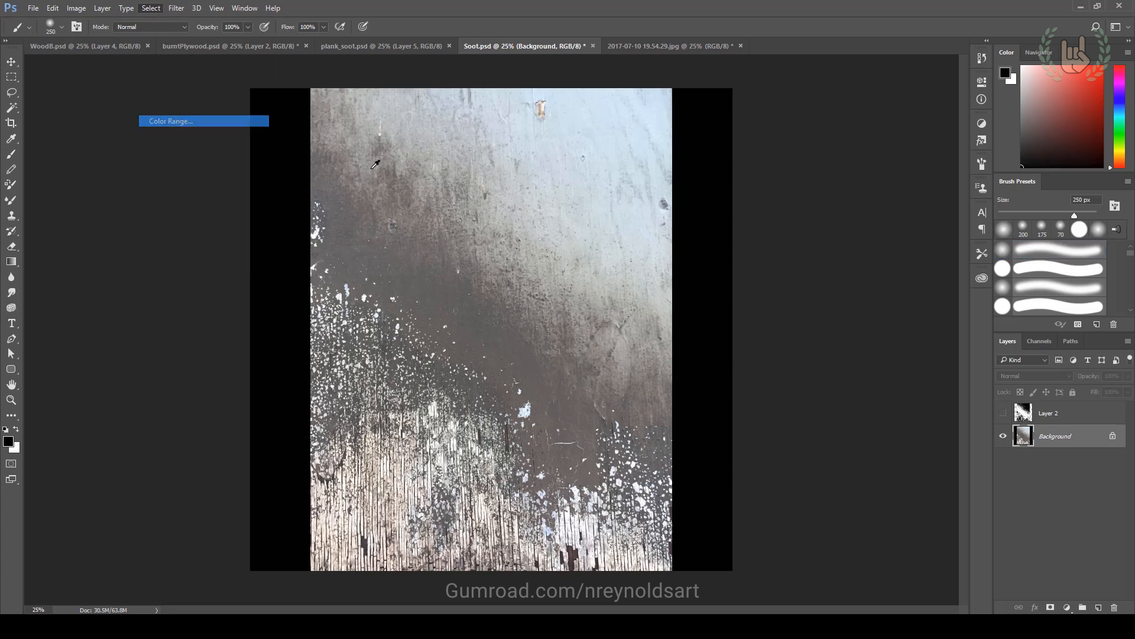
left_click(596, 289)
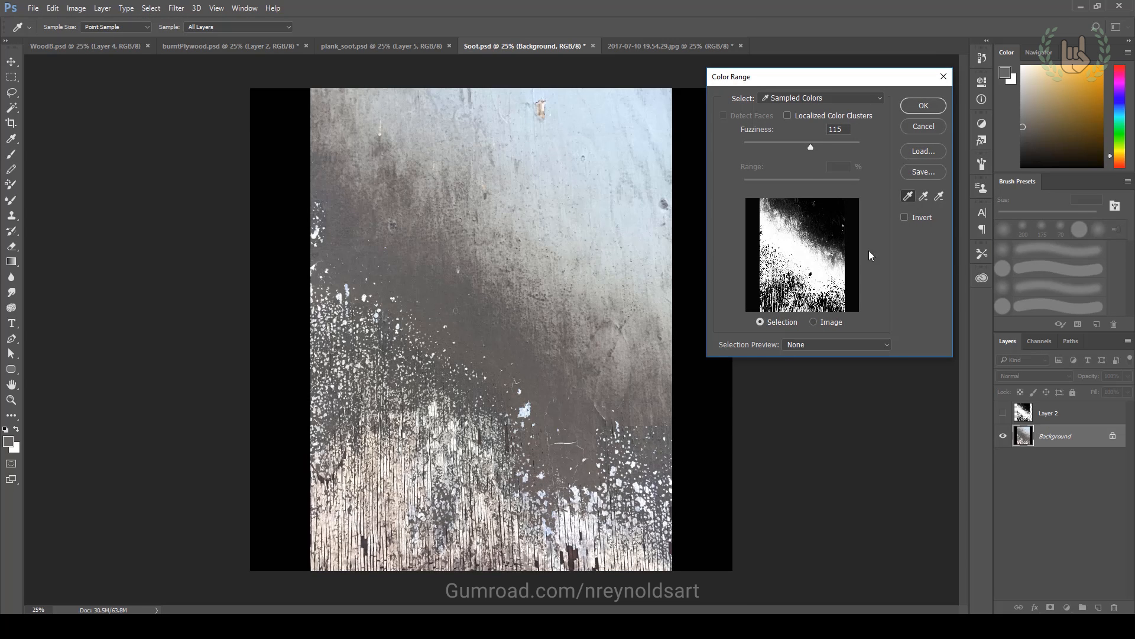
left_click_drag(811, 147, 771, 148)
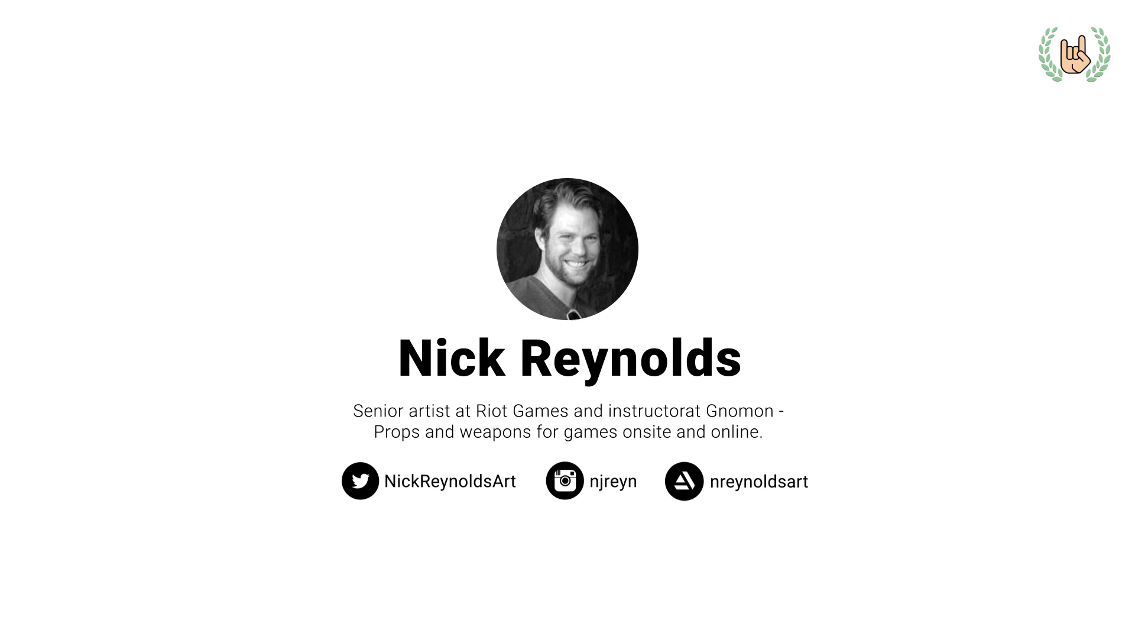